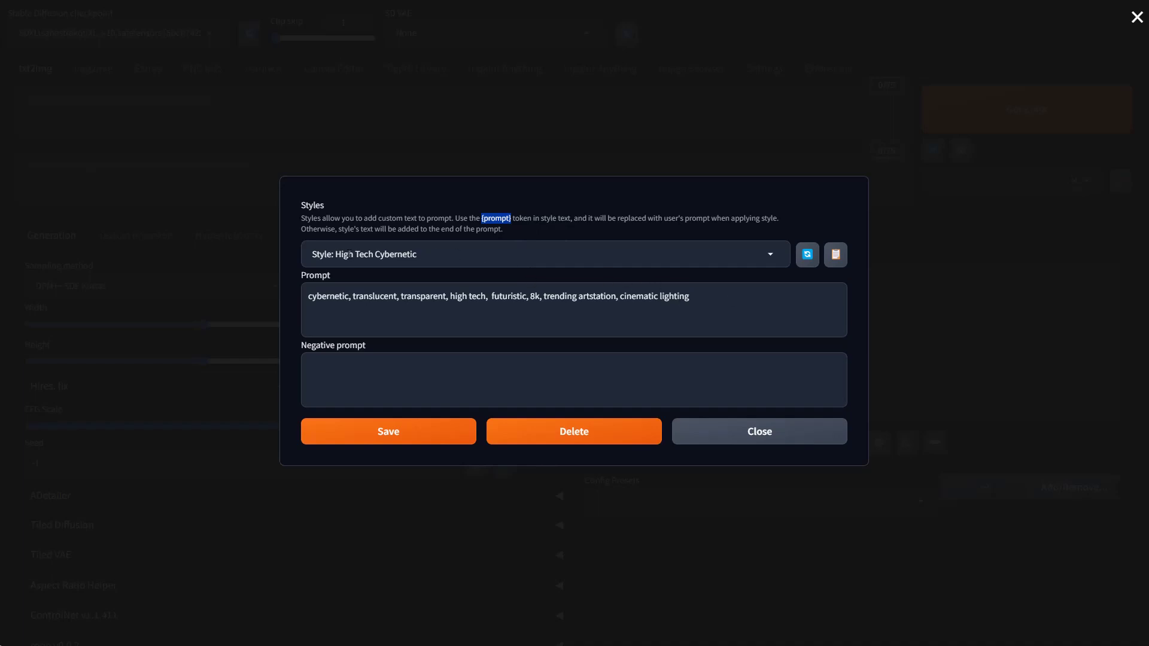
# Examine the High Tech Cybernetic style's prompt text and the note about the {prompt} token, and close the style editor.
pyautogui.click(424, 297)
pyautogui.hotkey('shift', 'End')
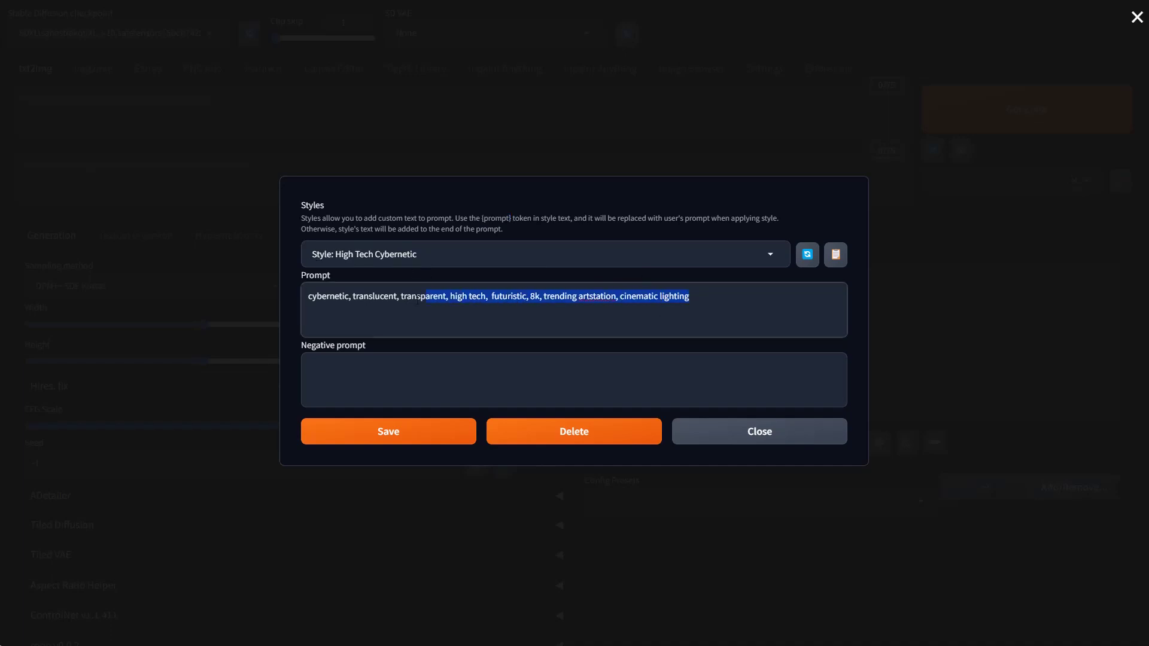
pyautogui.moveTo(418, 300); pyautogui.dragTo(326, 297)
pyautogui.moveTo(728, 289); pyautogui.dragTo(298, 298)
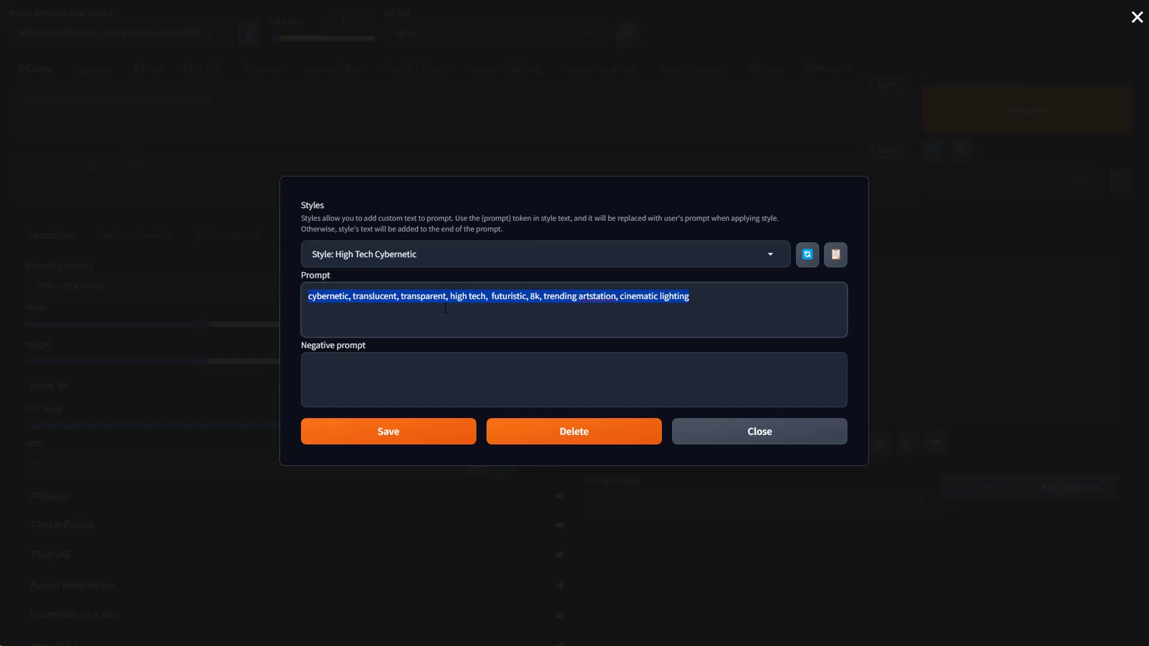
pyautogui.moveTo(752, 304); pyautogui.dragTo(298, 293)
pyautogui.doubleClick(488, 219)
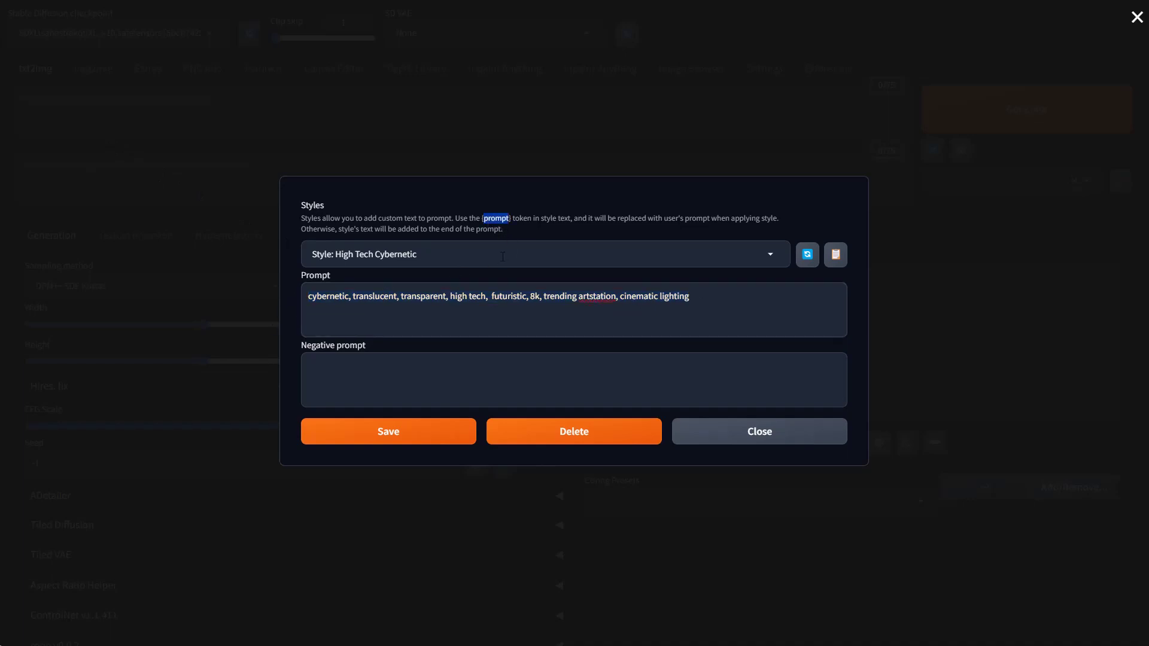
pyautogui.click(499, 310)
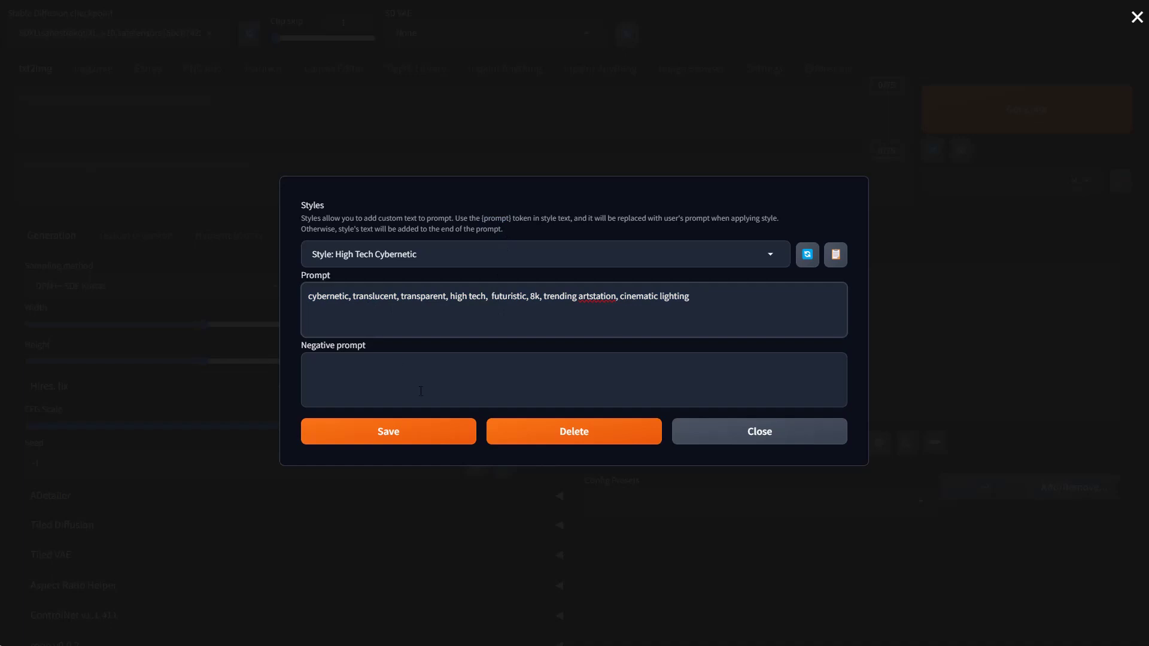
pyautogui.click(400, 299)
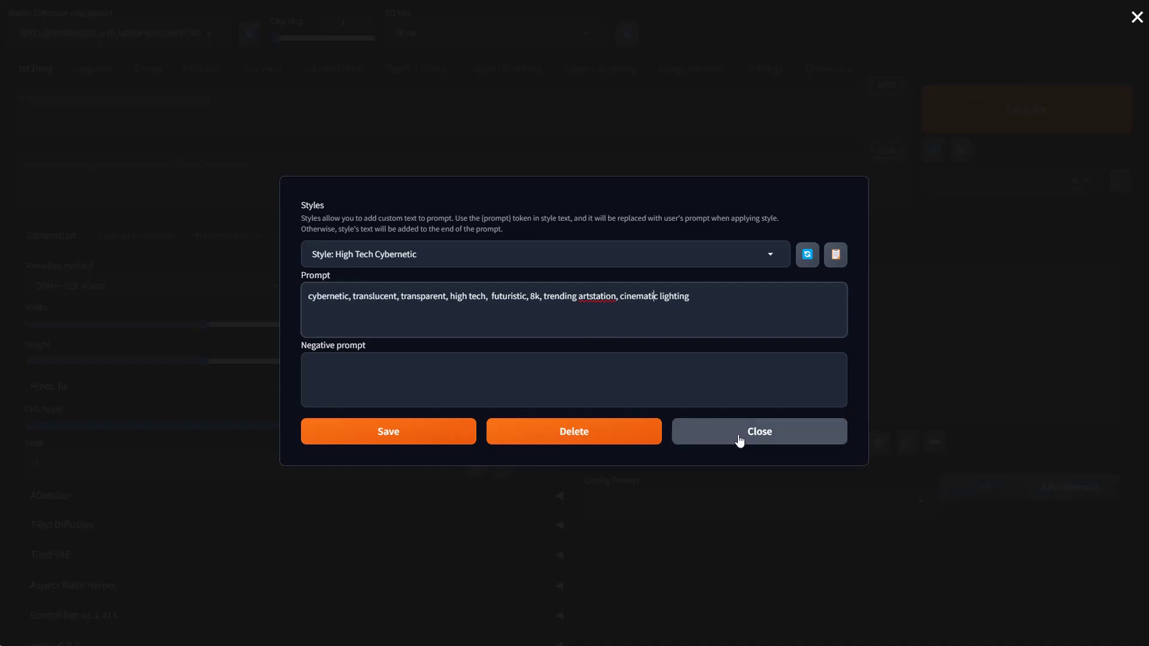
pyautogui.click(759, 437)
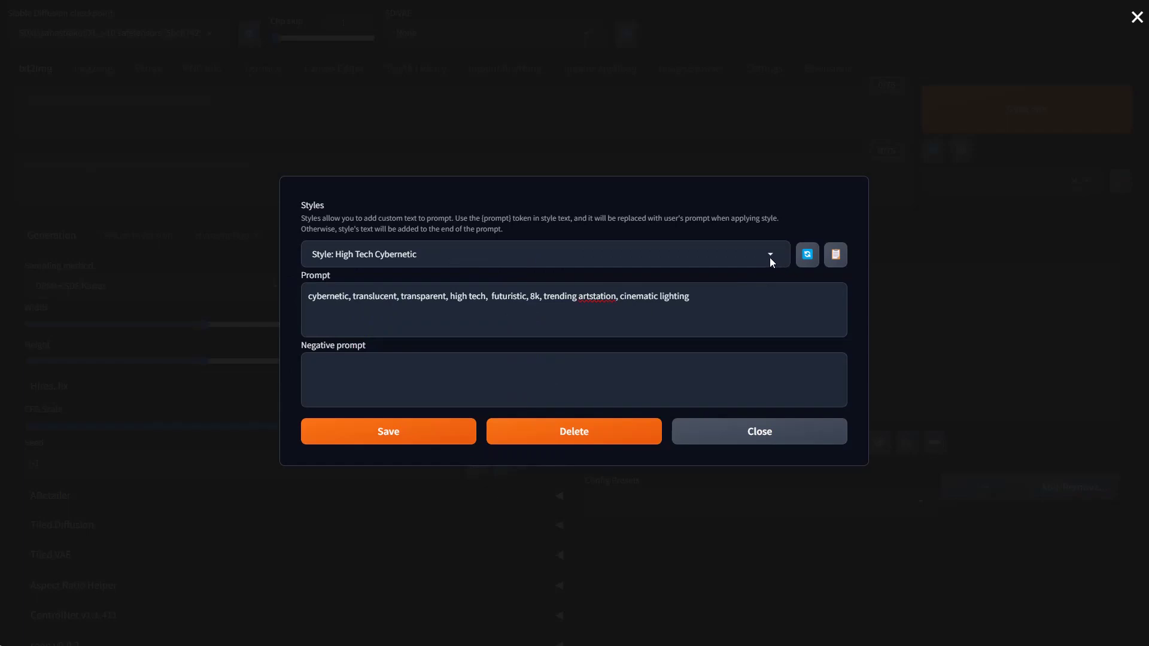
# Browse the saved styles in the style editor, search for "cad", and open "style: complex CAD design".
pyautogui.click(770, 255)
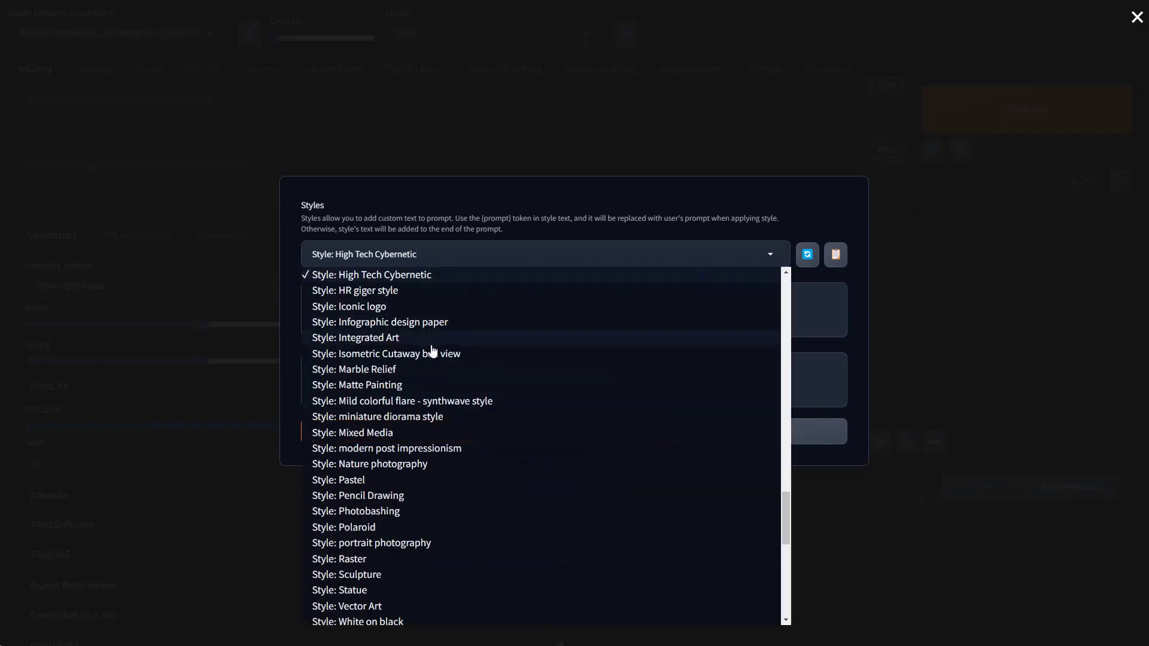
pyautogui.scroll(-15, 539, 357)
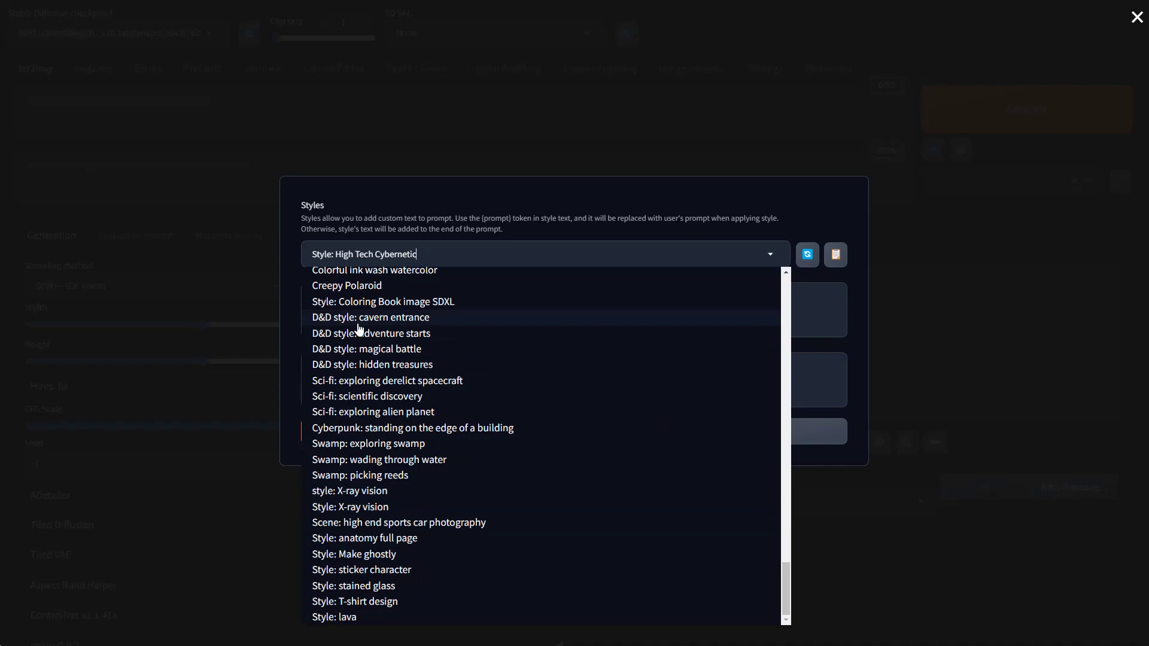
pyautogui.moveTo(453, 255); pyautogui.dragTo(294, 262)
pyautogui.write('cad')
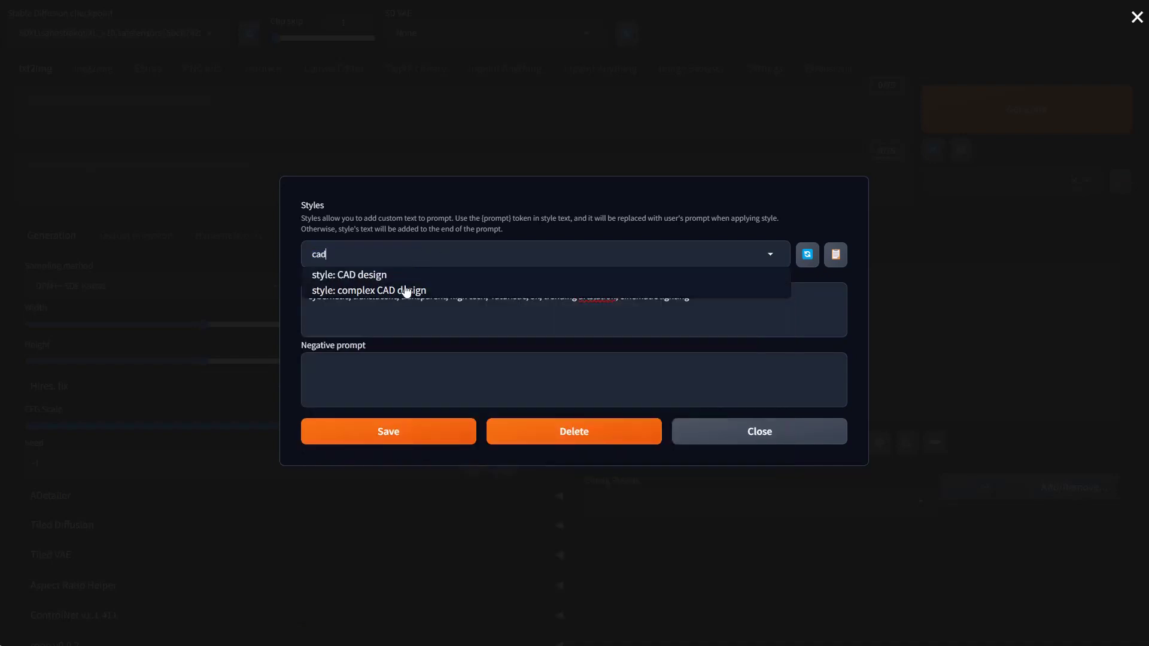
pyautogui.click(402, 295)
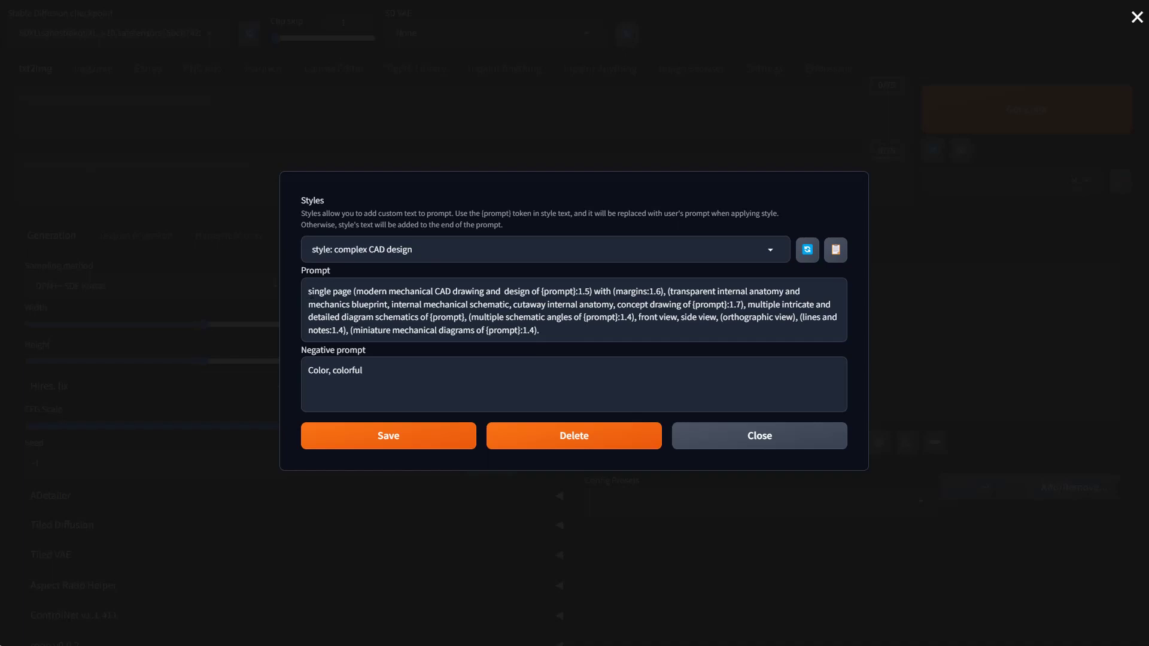
# Examine how the complex CAD design style's prompt uses the {prompt} token, and close the style editor.
pyautogui.moveTo(308, 294); pyautogui.dragTo(617, 291)
pyautogui.click(441, 304)
pyautogui.click(578, 305)
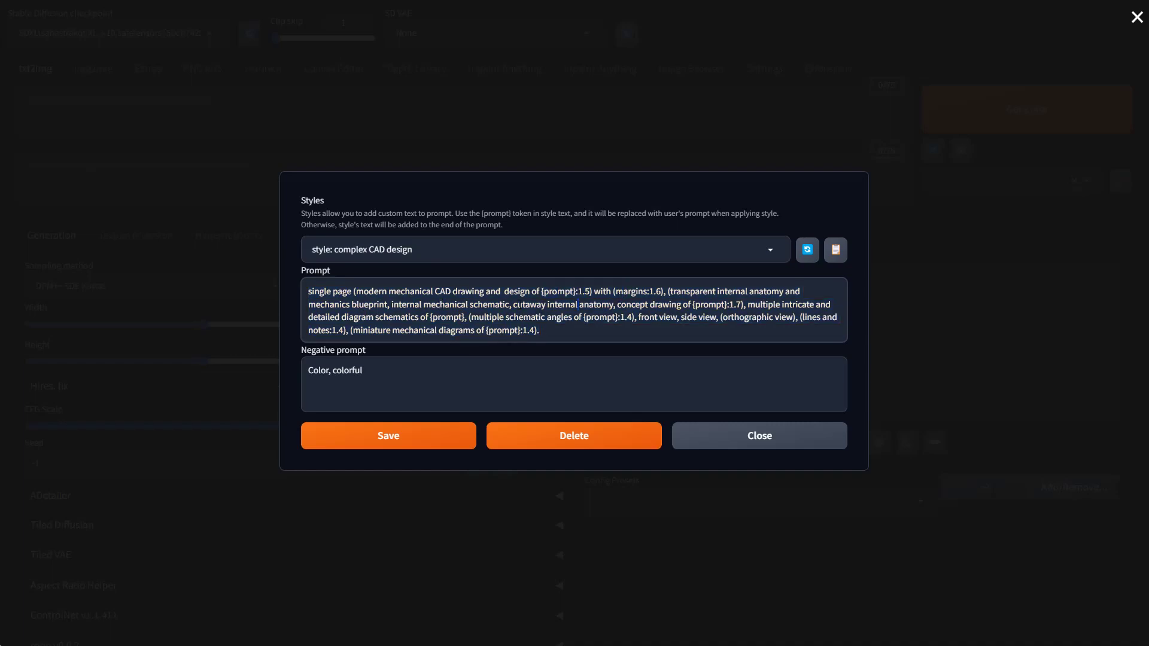
pyautogui.moveTo(353, 292)
pyautogui.mouseDown()
pyautogui.moveTo(593, 292)
pyautogui.moveTo(552, 292)
pyautogui.moveTo(576, 292)
pyautogui.mouseUp()
pyautogui.click(552, 292)
pyautogui.moveTo(620, 319); pyautogui.dragTo(581, 322)
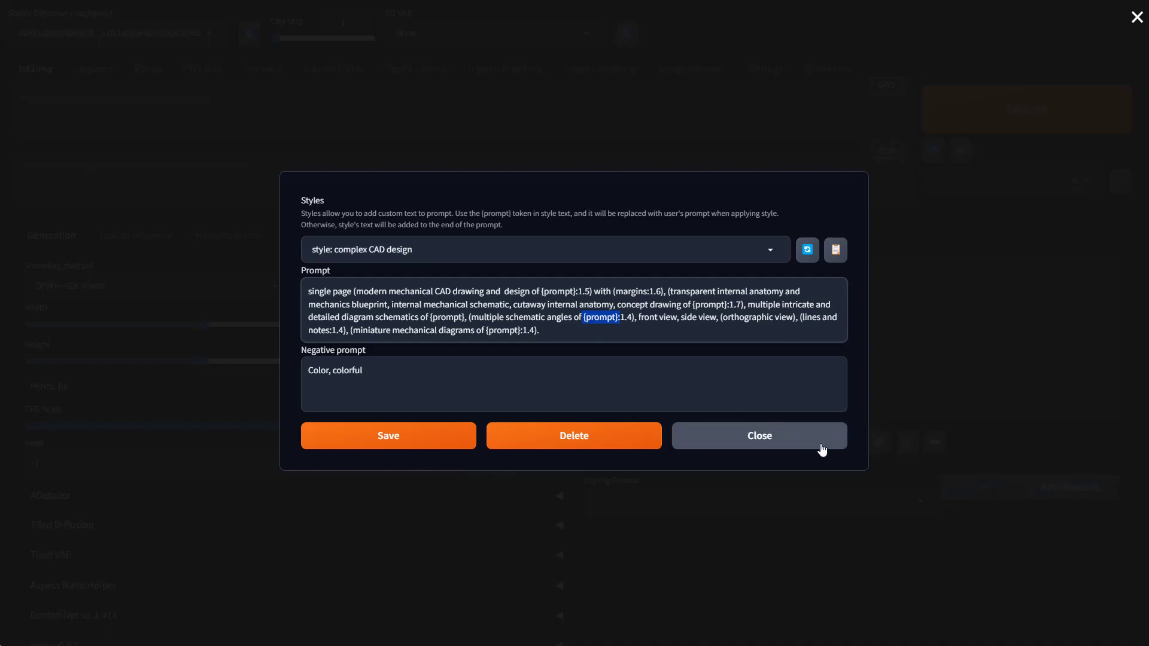
pyautogui.click(757, 448)
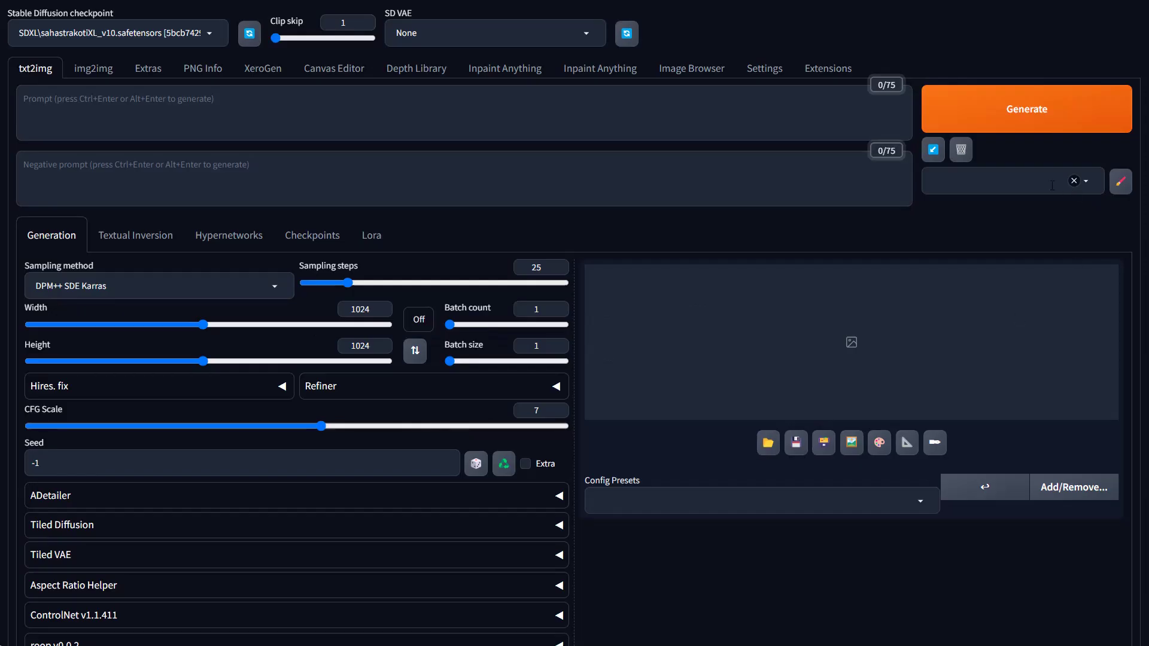
# Search the styles for "cad" and apply "style: complex CAD design" to the text-to-image generation.
pyautogui.click(1030, 181)
pyautogui.write('cad')
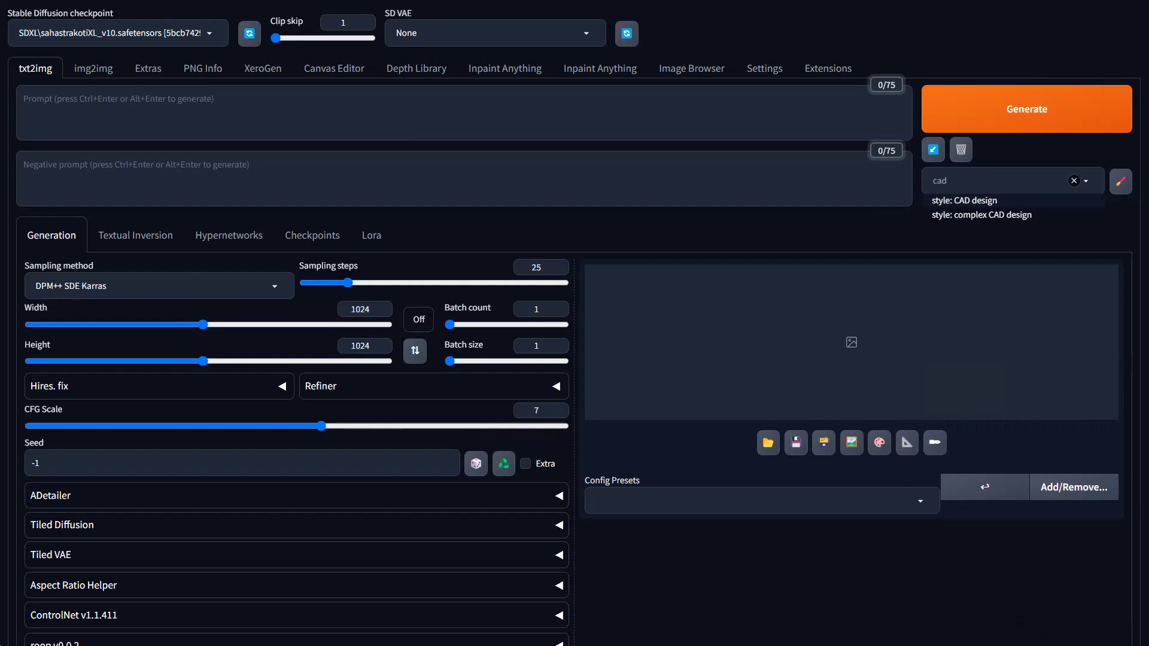
pyautogui.hotkey('ctrl', 'a')
pyautogui.click(1008, 215)
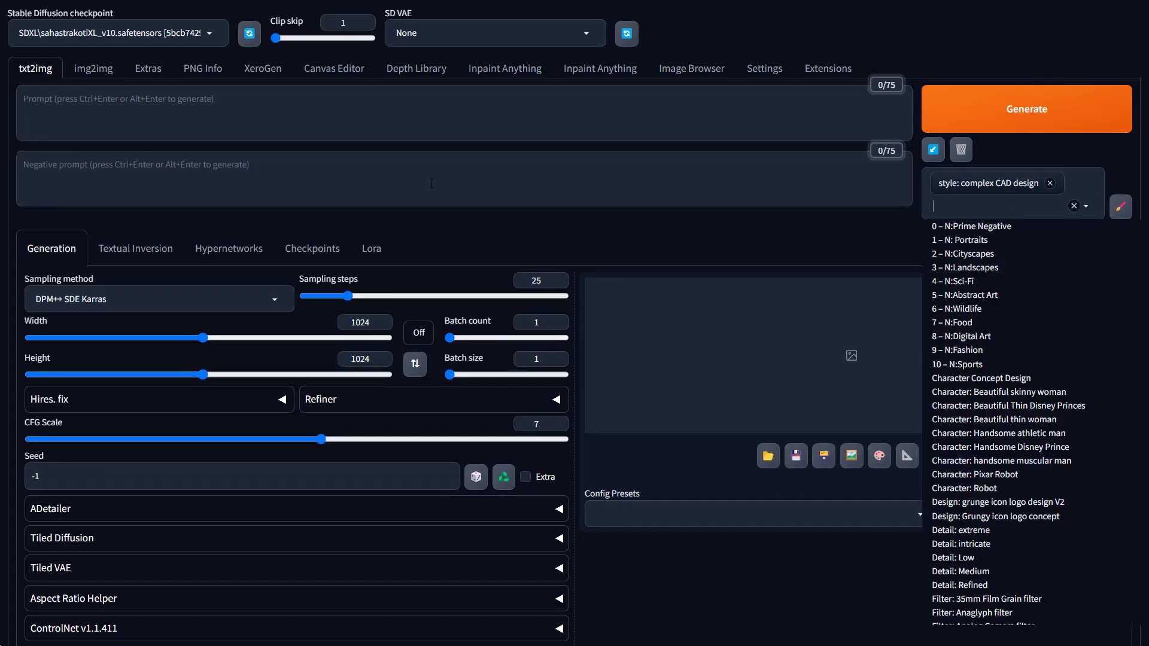
# Enter "steampunk clock" as the positive prompt.
pyautogui.click(302, 103)
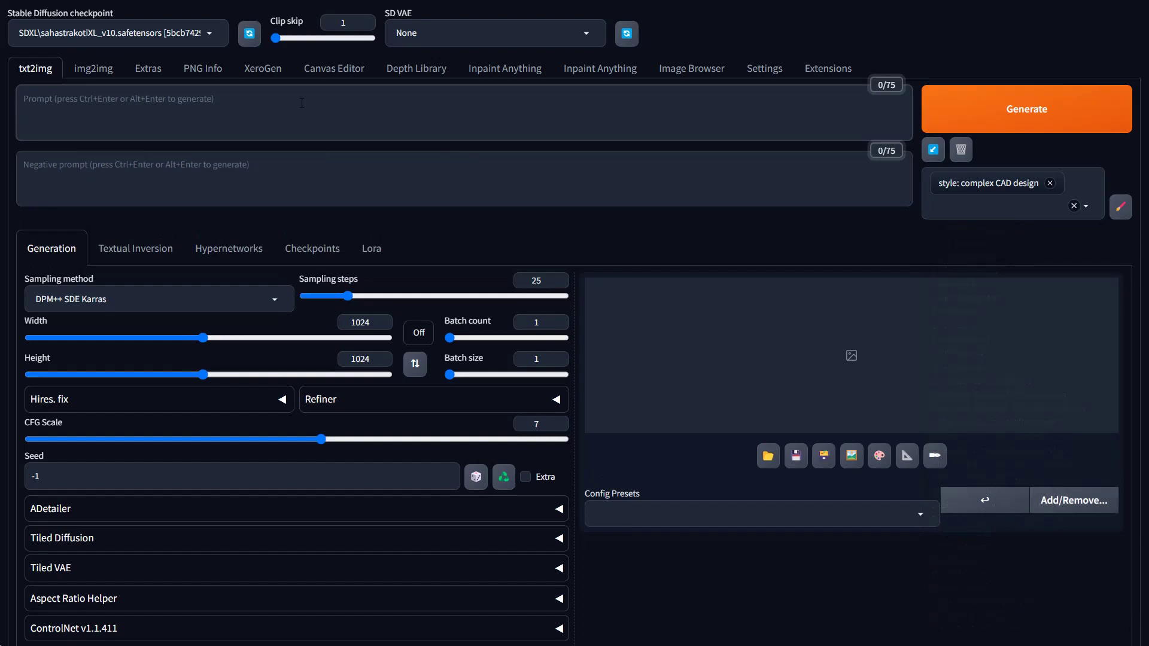
pyautogui.write('steampunk')
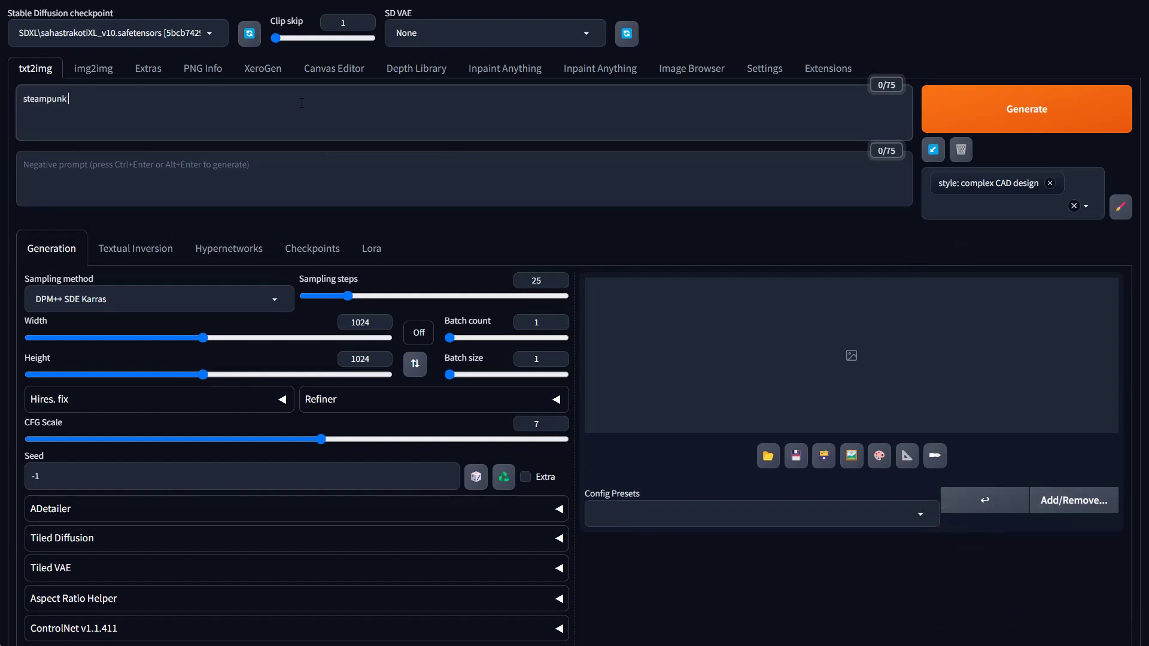
pyautogui.write(' clock')
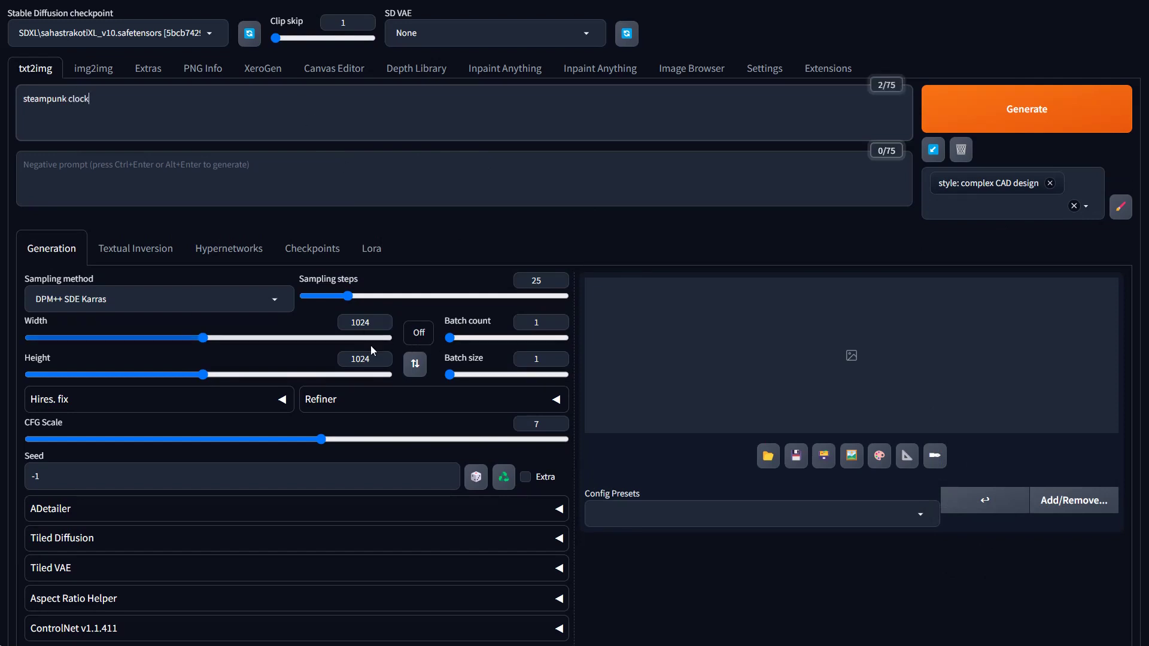
# Set the aspect ratio to 5:4 for a 1024 × 816 image and generate it.
pyautogui.click(422, 338)
pyautogui.click(425, 414)
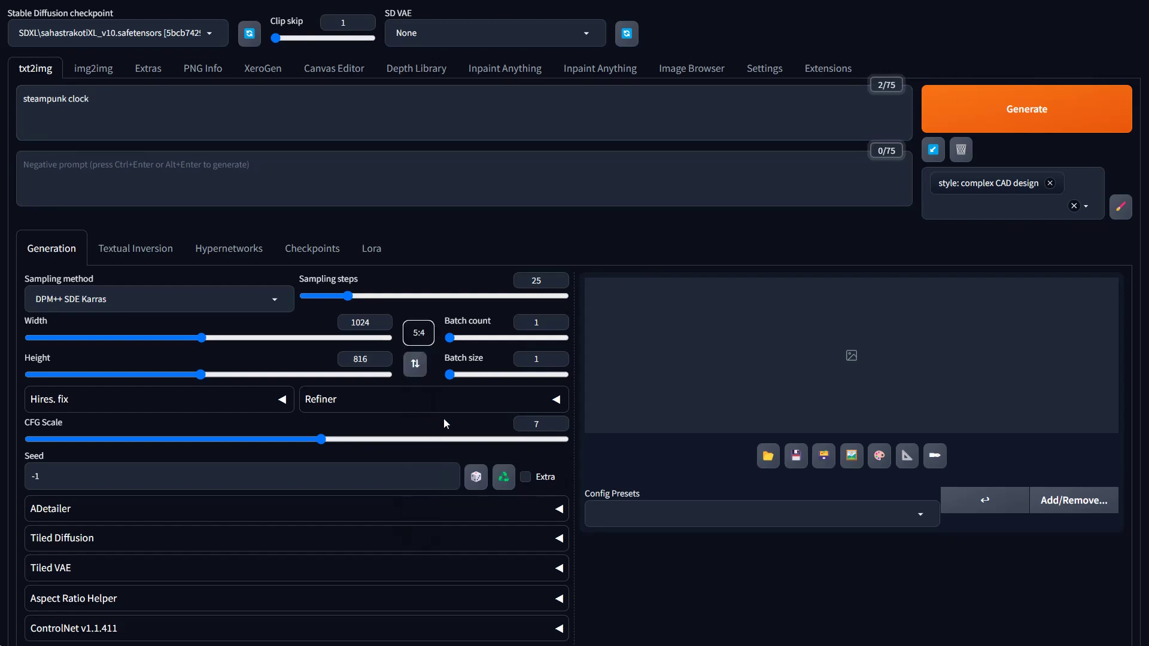
pyautogui.click(1032, 132)
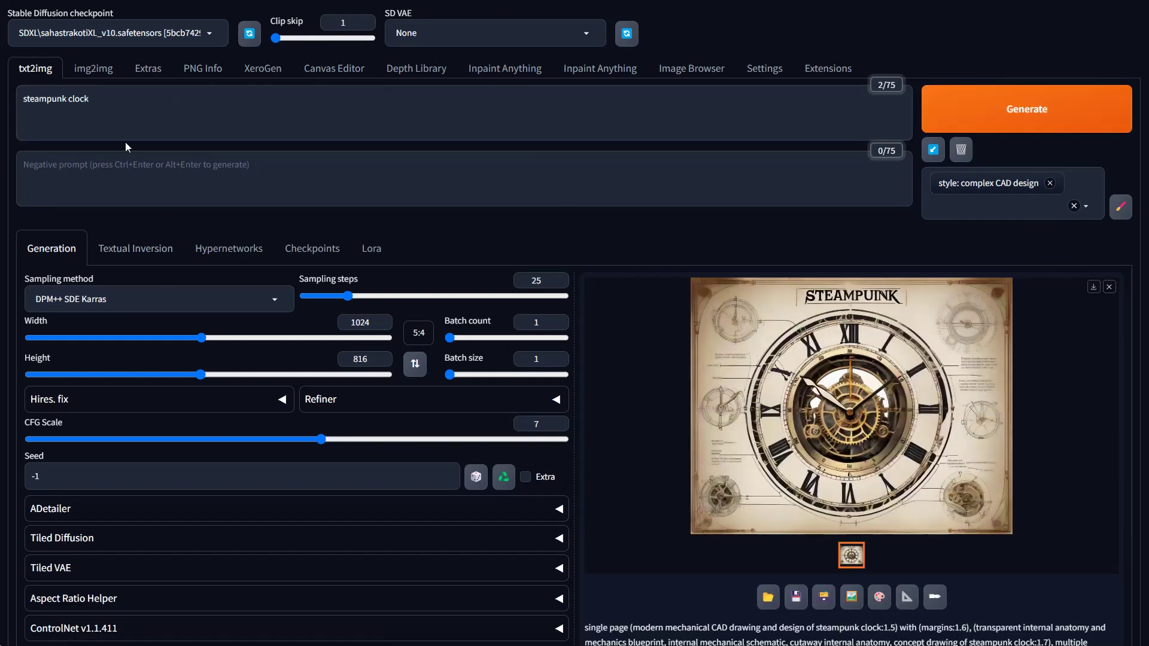
# View the steampunk clock image enlarged and generate another image with the prompt replaced by "futuristic jet engine".
pyautogui.hotkey('ctrl', 'a')
pyautogui.click(898, 424)
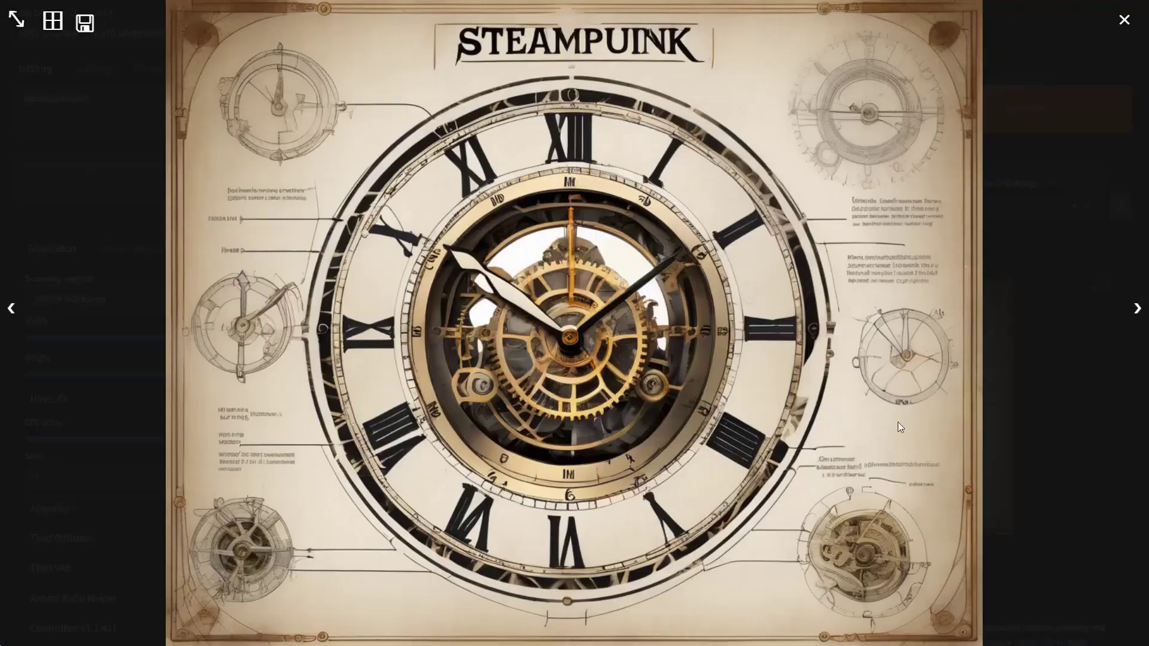
pyautogui.click(631, 353)
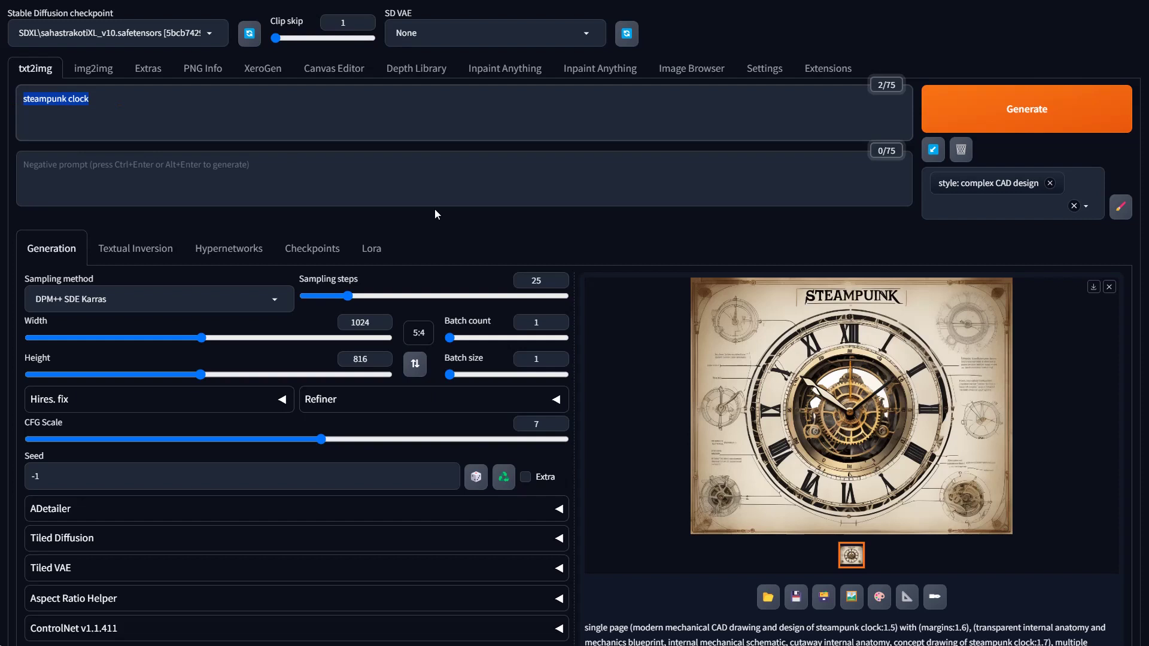
pyautogui.write('futur')
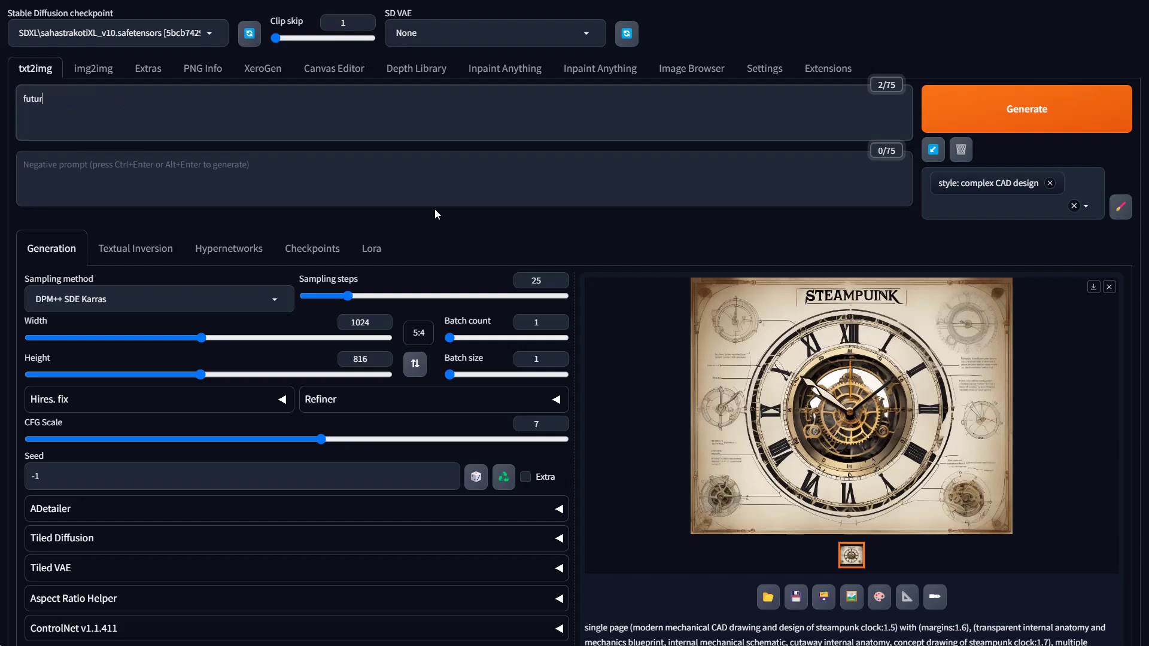
pyautogui.write('istic jet engine')
pyautogui.click(1072, 109)
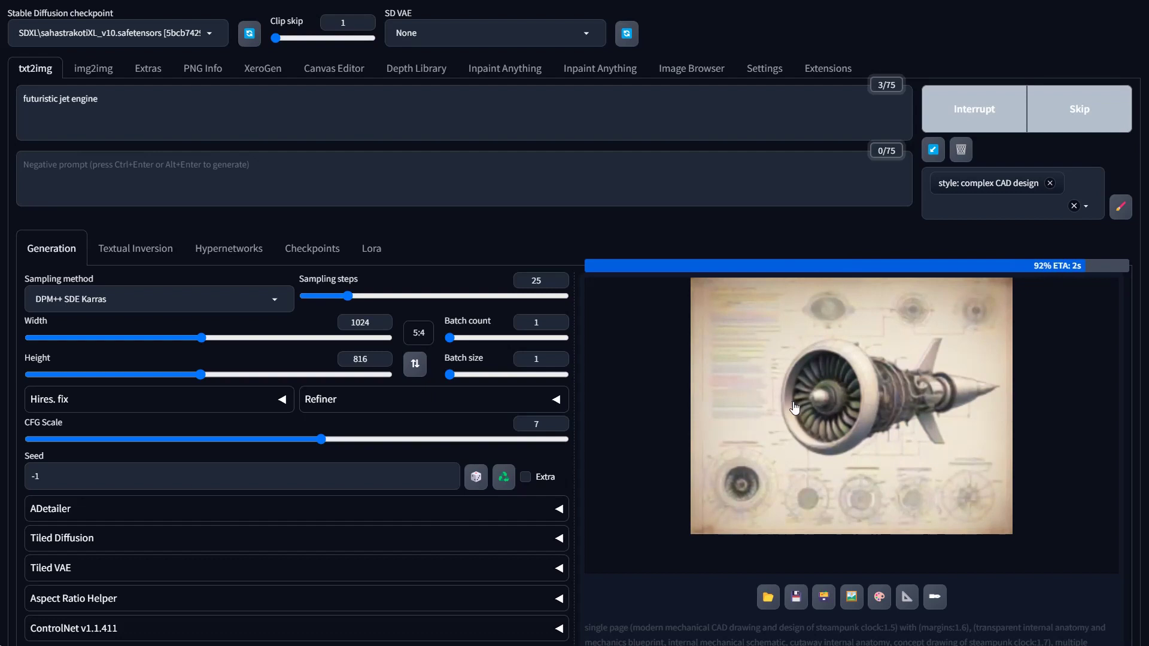
# View the jet engine image enlarged and replace the applied CAD style with "Style: stained glass".
pyautogui.click(873, 421)
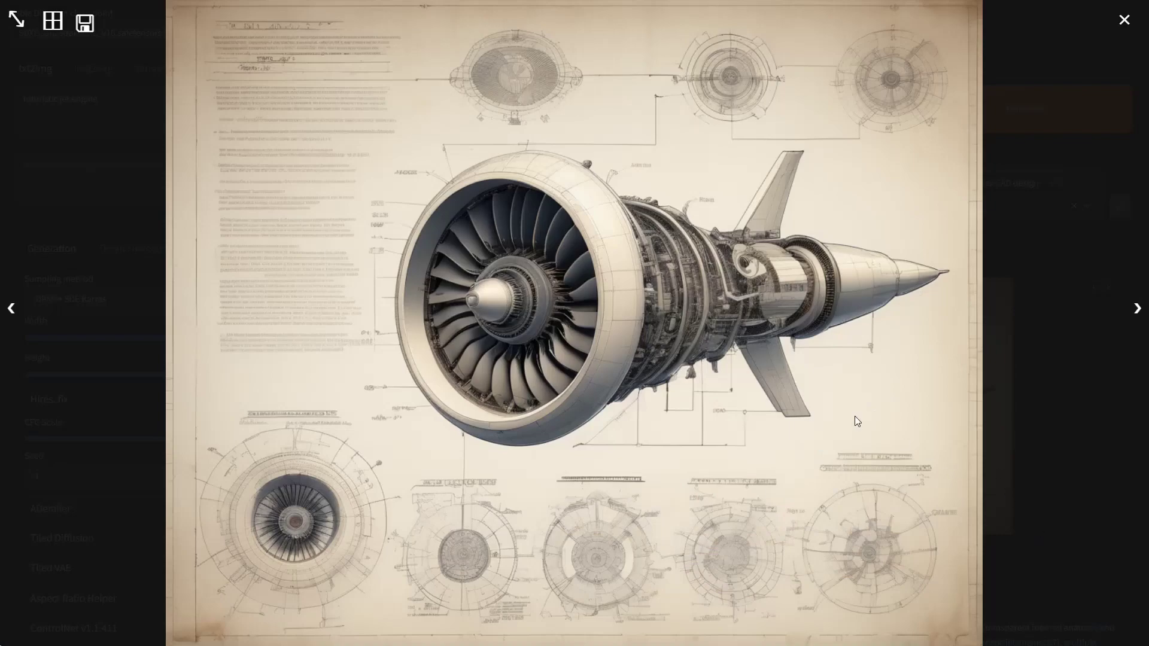
pyautogui.click(692, 380)
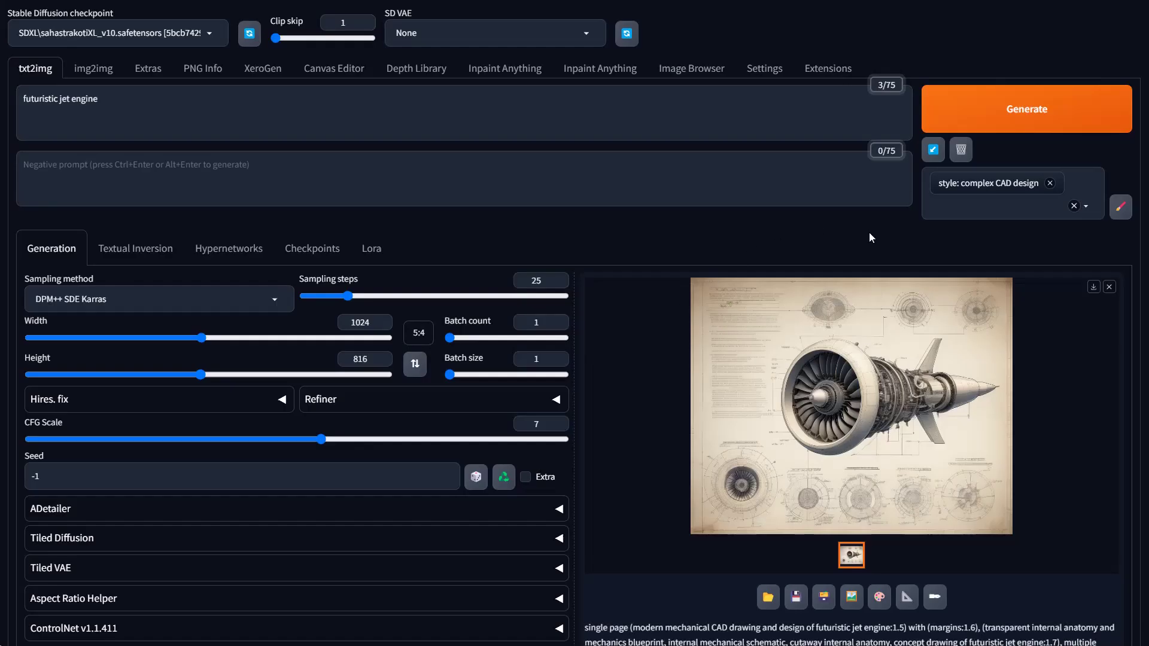
pyautogui.click(1050, 183)
pyautogui.click(995, 183)
pyautogui.scroll(-10, 1001, 313)
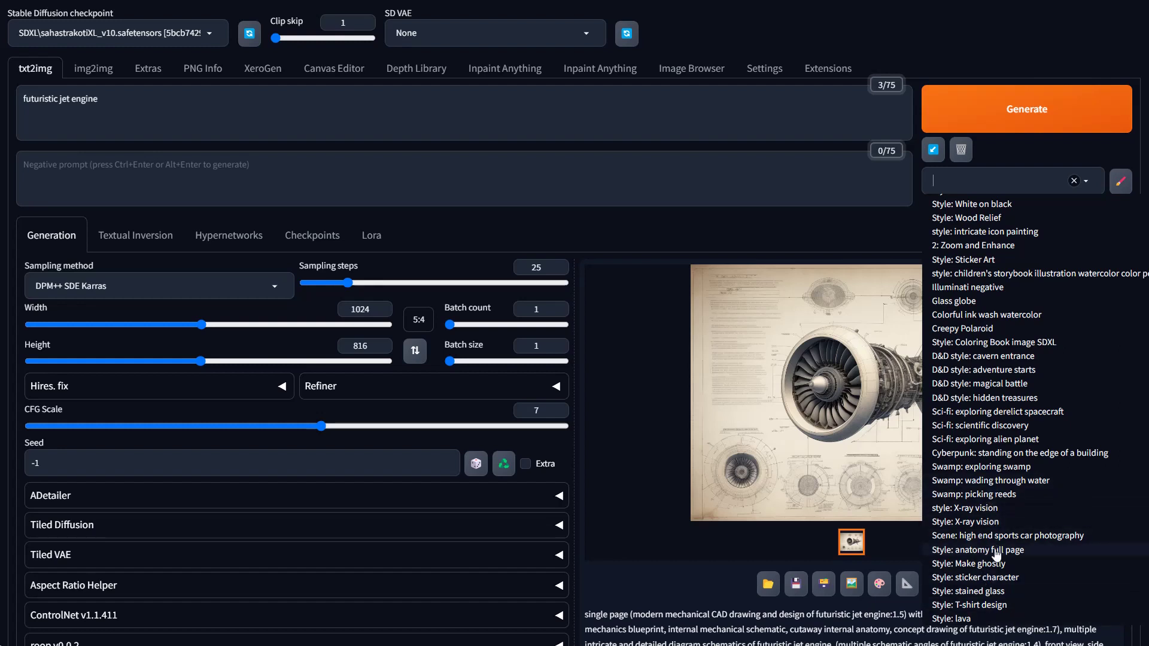
pyautogui.click(1019, 592)
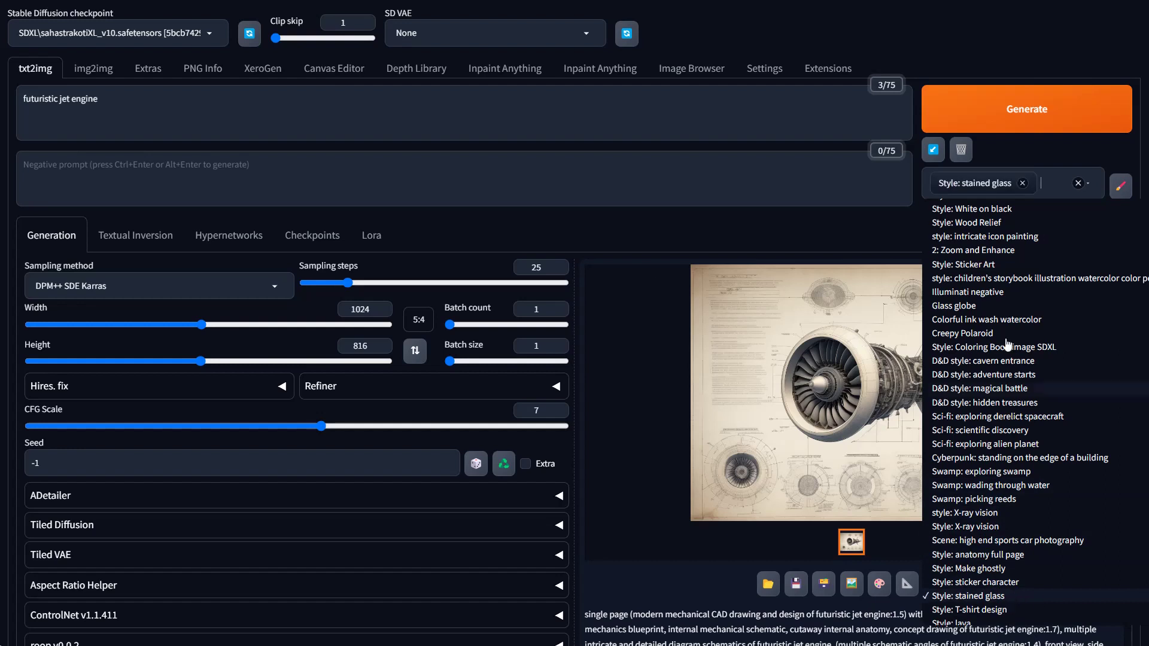
pyautogui.click(1040, 155)
# Replace the positive prompt with "epic king".
pyautogui.tripleClick(84, 100)
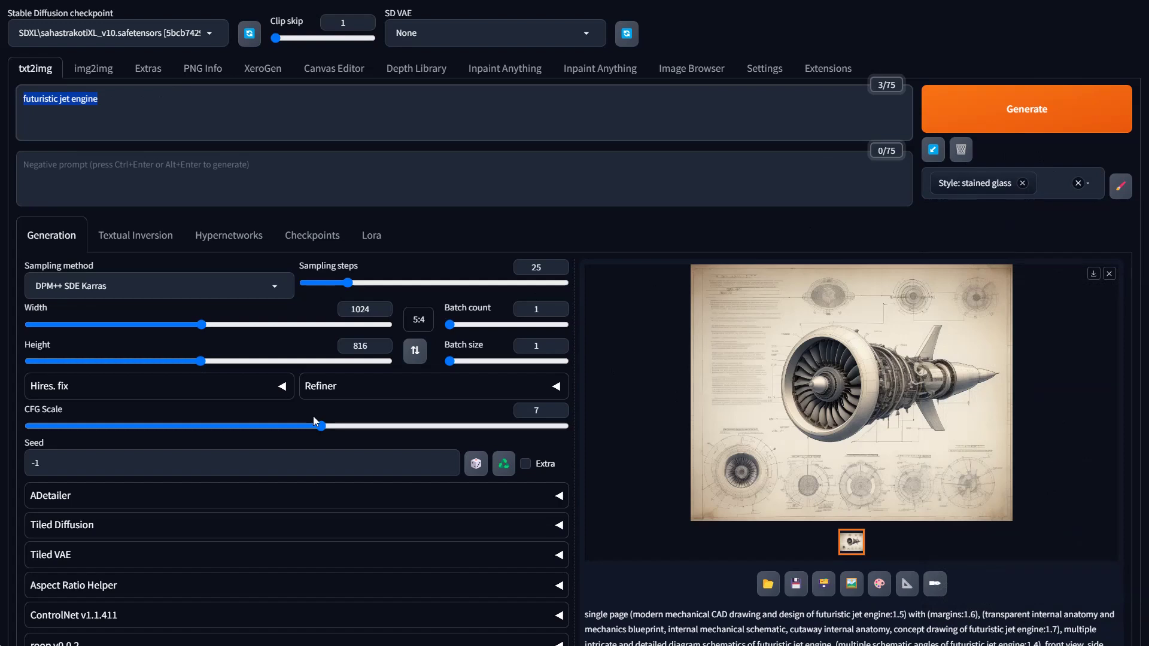
pyautogui.write('epic')
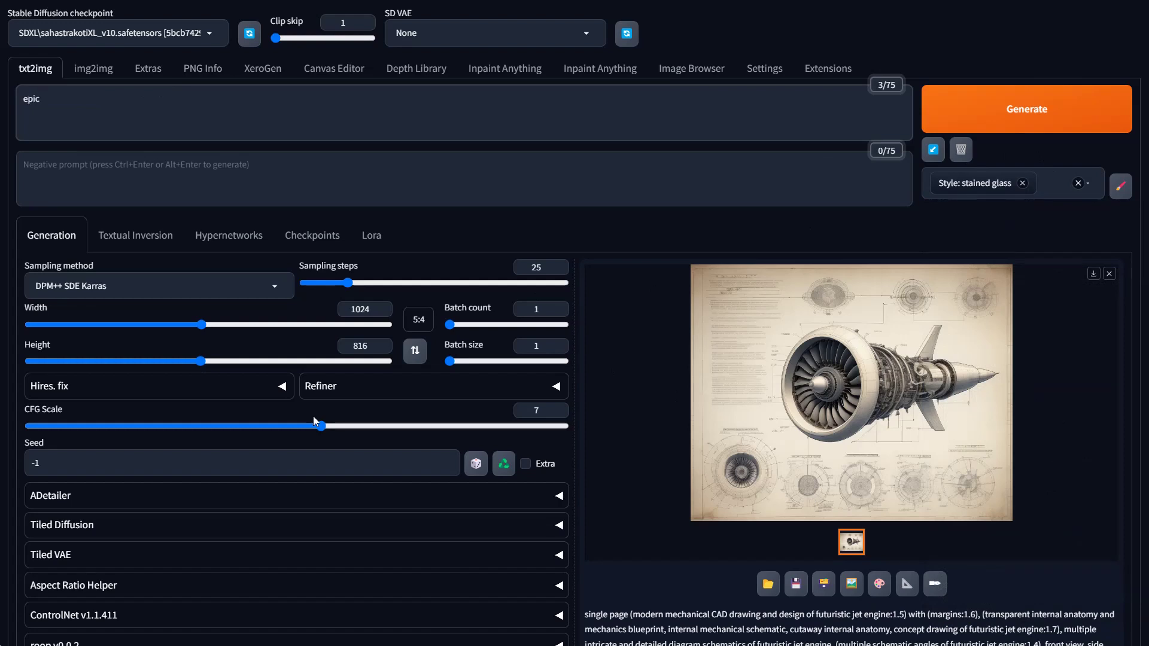
pyautogui.write(' king')
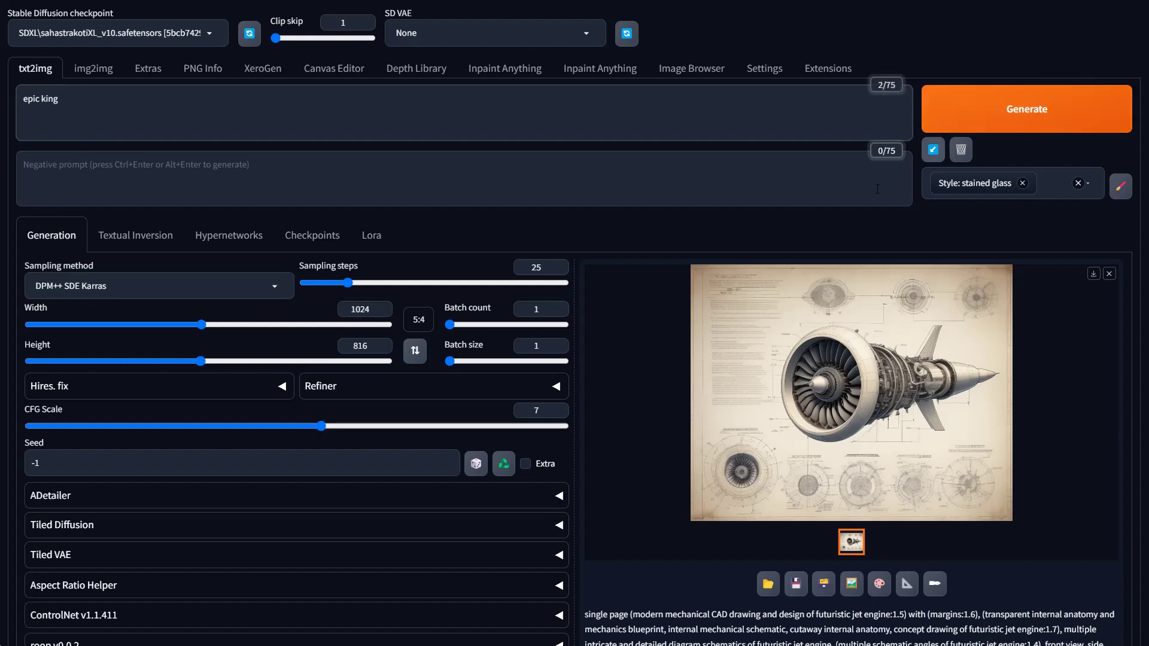
# Generate the image with width and height swapped to 816 × 1024, and view the result enlarged.
pyautogui.click(422, 357)
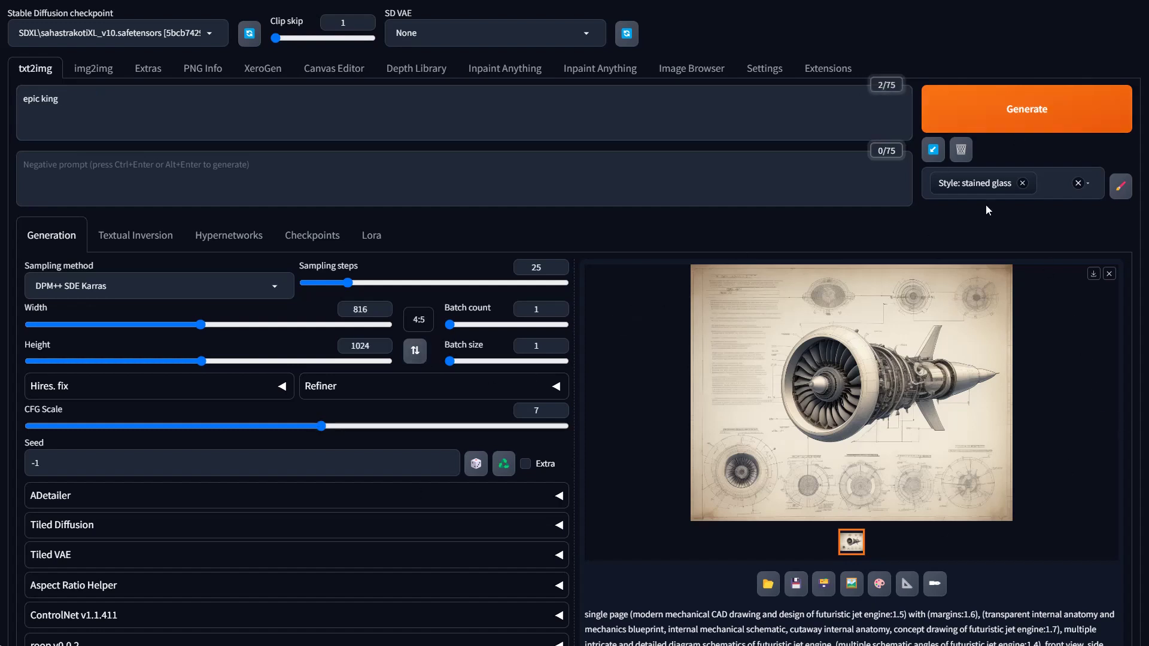
pyautogui.click(1028, 110)
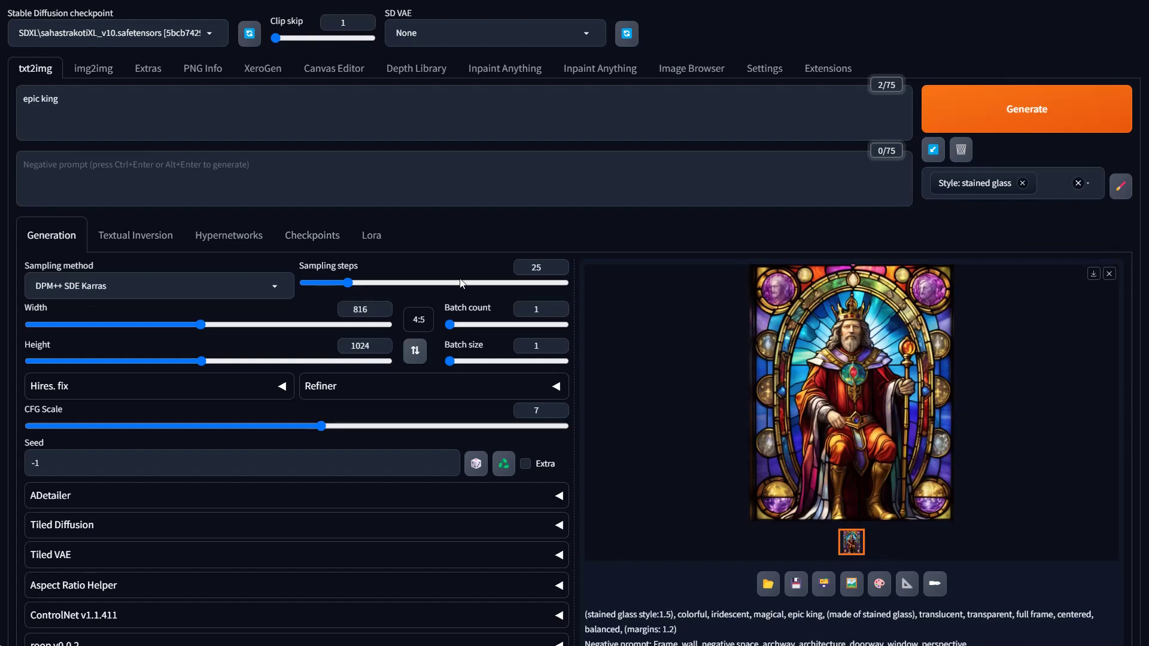
pyautogui.click(894, 395)
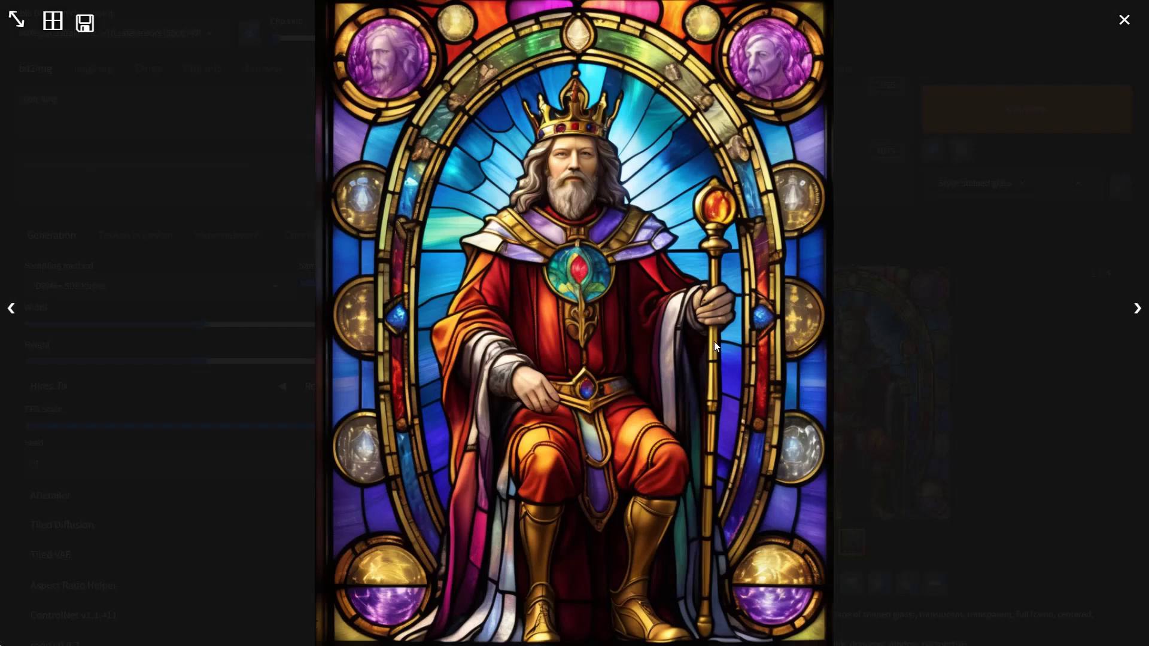
pyautogui.click(843, 216)
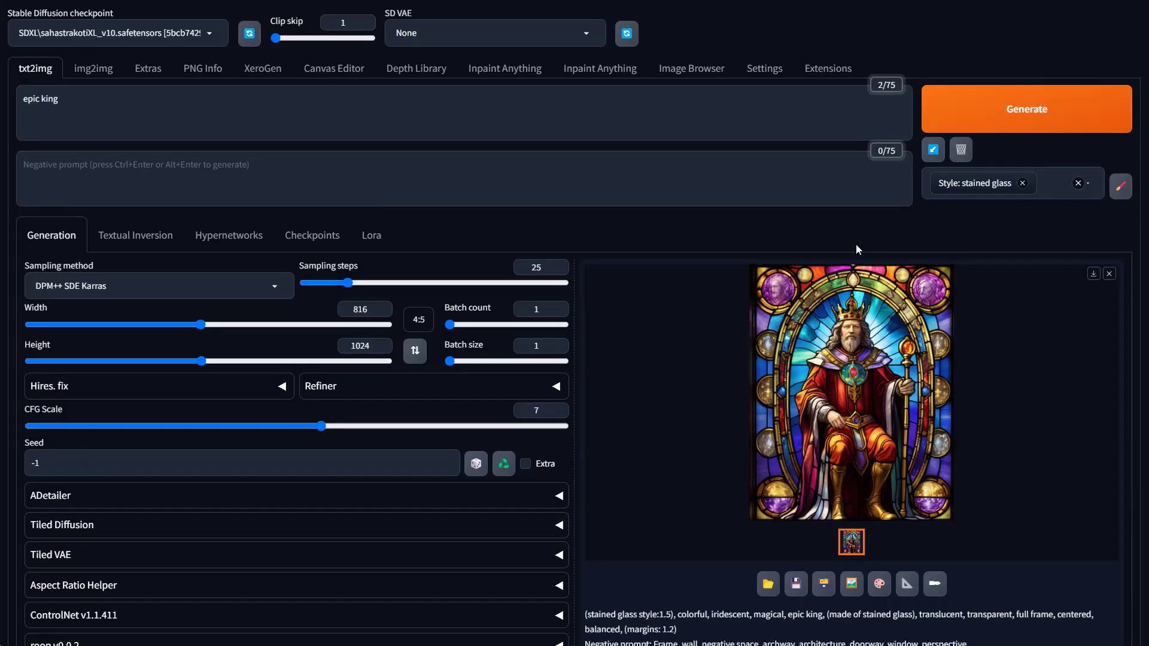
# View the stained glass king image enlarged and replace the positive prompt with "red dragon".
pyautogui.click(887, 382)
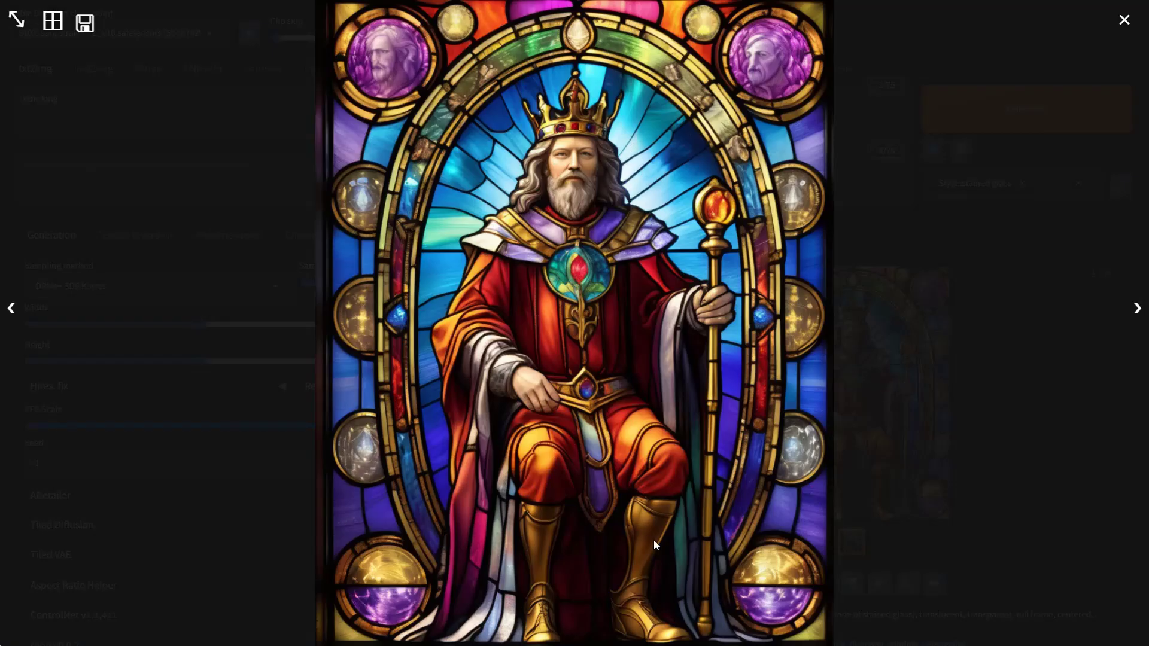
pyautogui.click(1021, 299)
pyautogui.hotkey('ctrl', 'a')
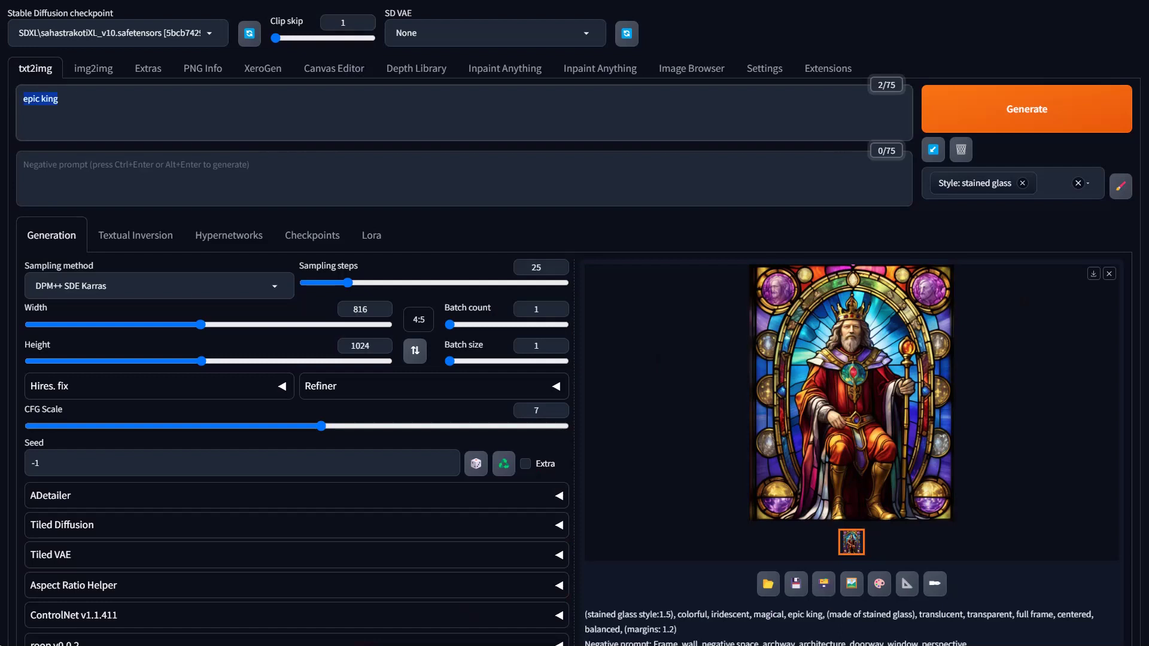
pyautogui.press('BackSpace')
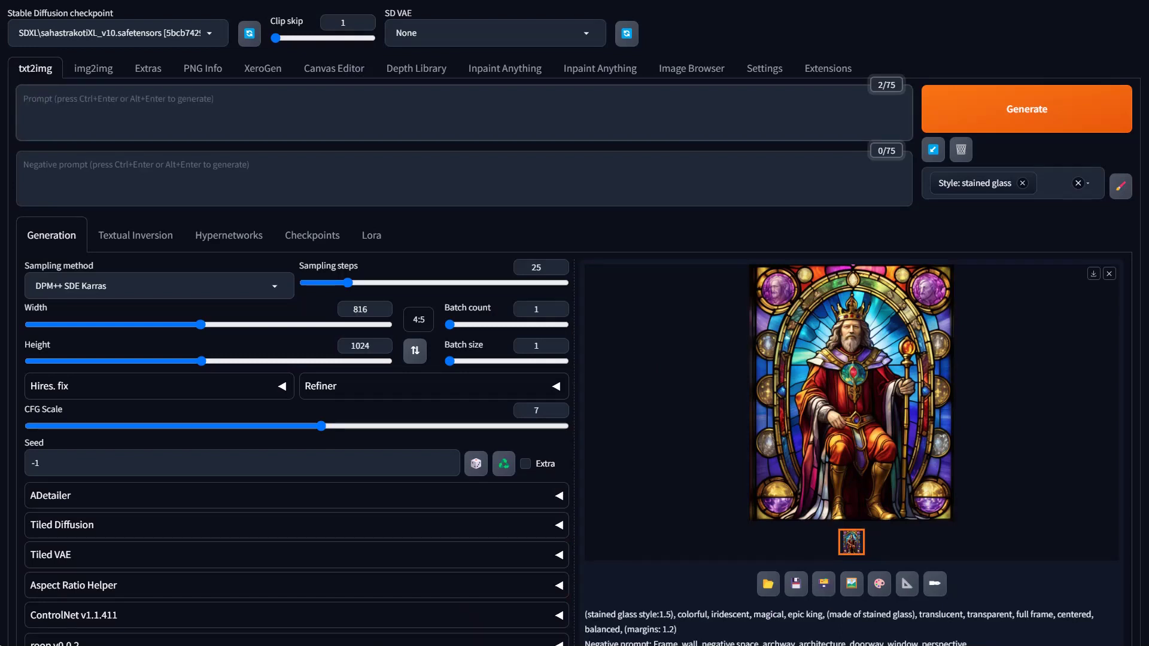
pyautogui.write('red dr')
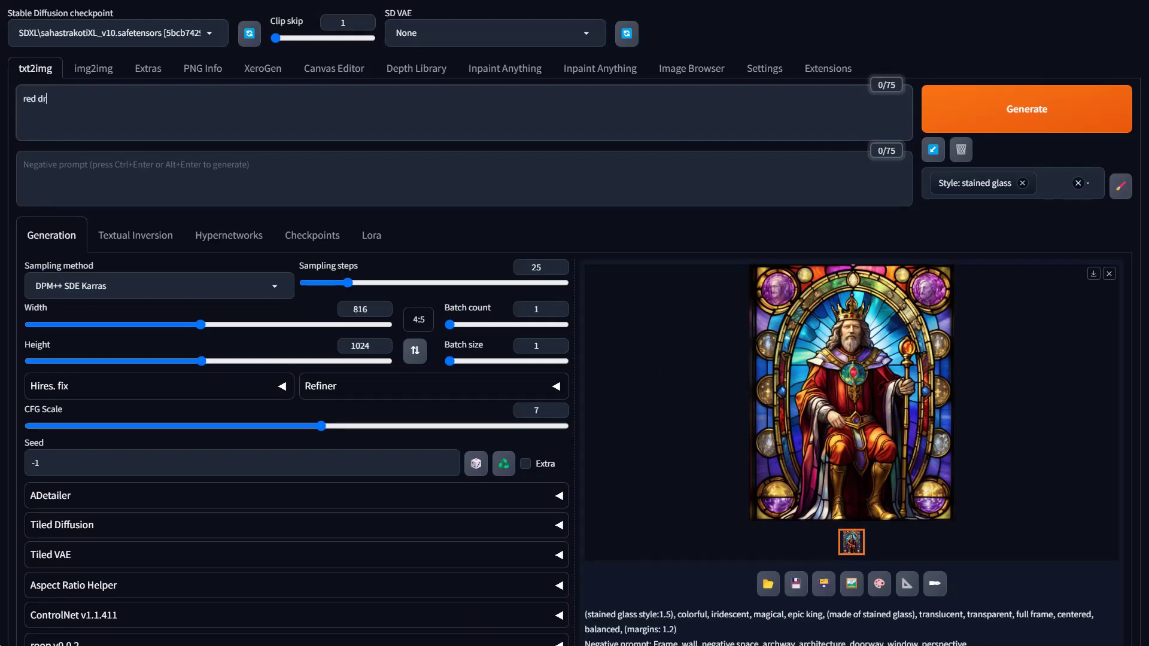
pyautogui.write('agon')
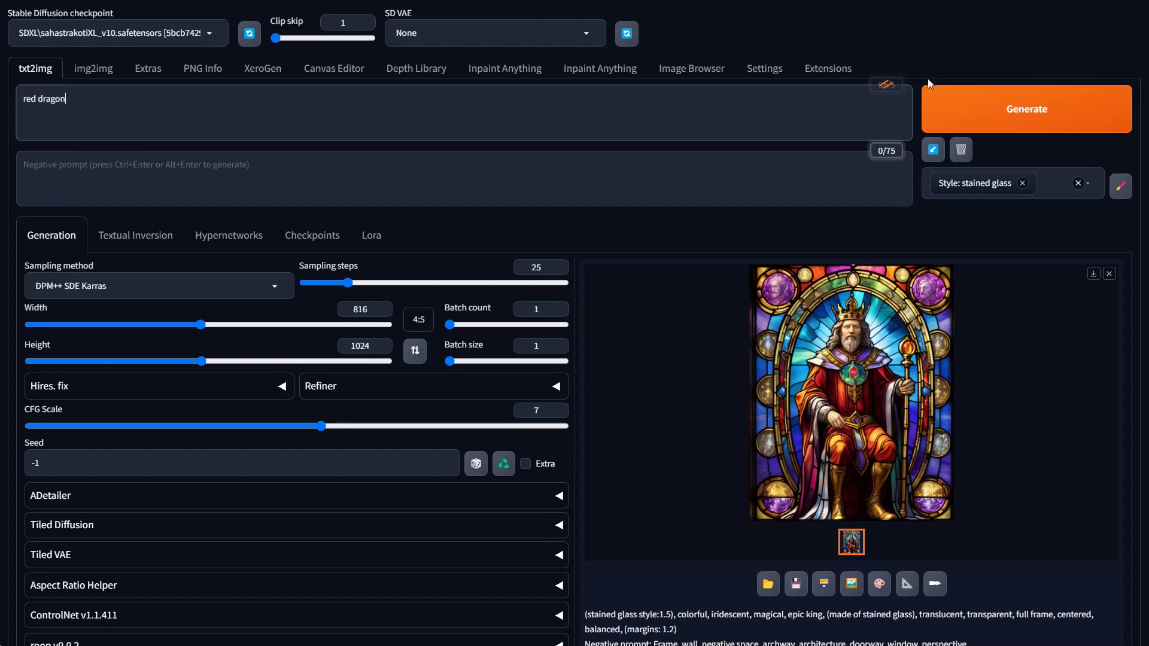
# Generate the red dragon image in the stained glass style and view the result enlarged.
pyautogui.click(934, 120)
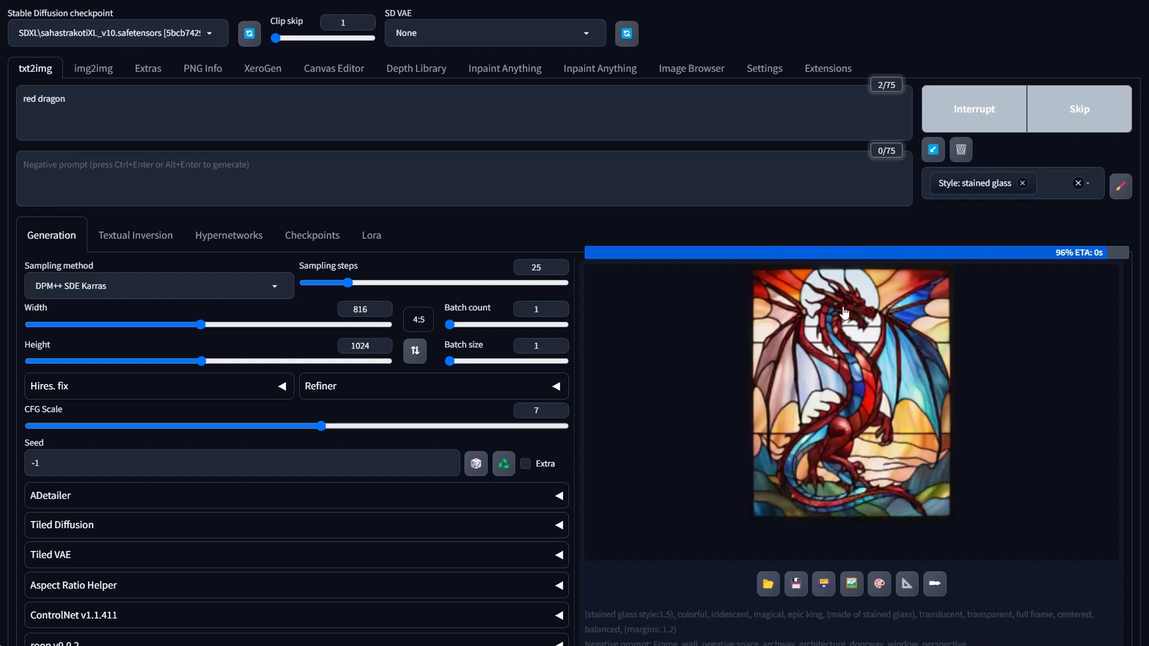
pyautogui.click(872, 429)
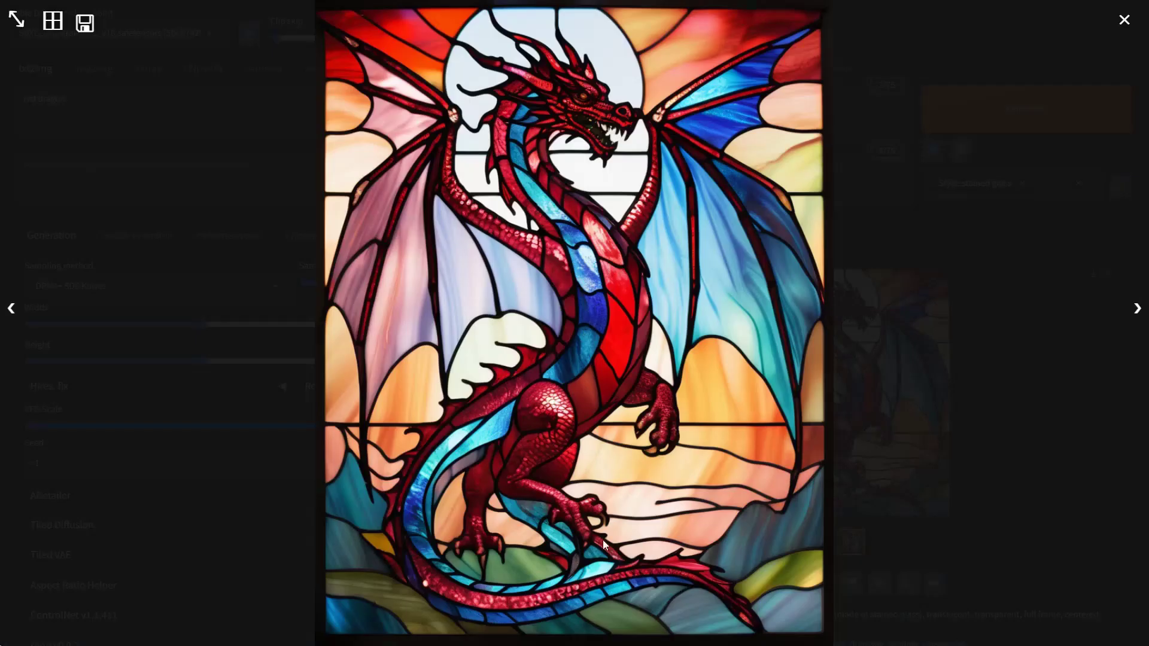
pyautogui.click(856, 240)
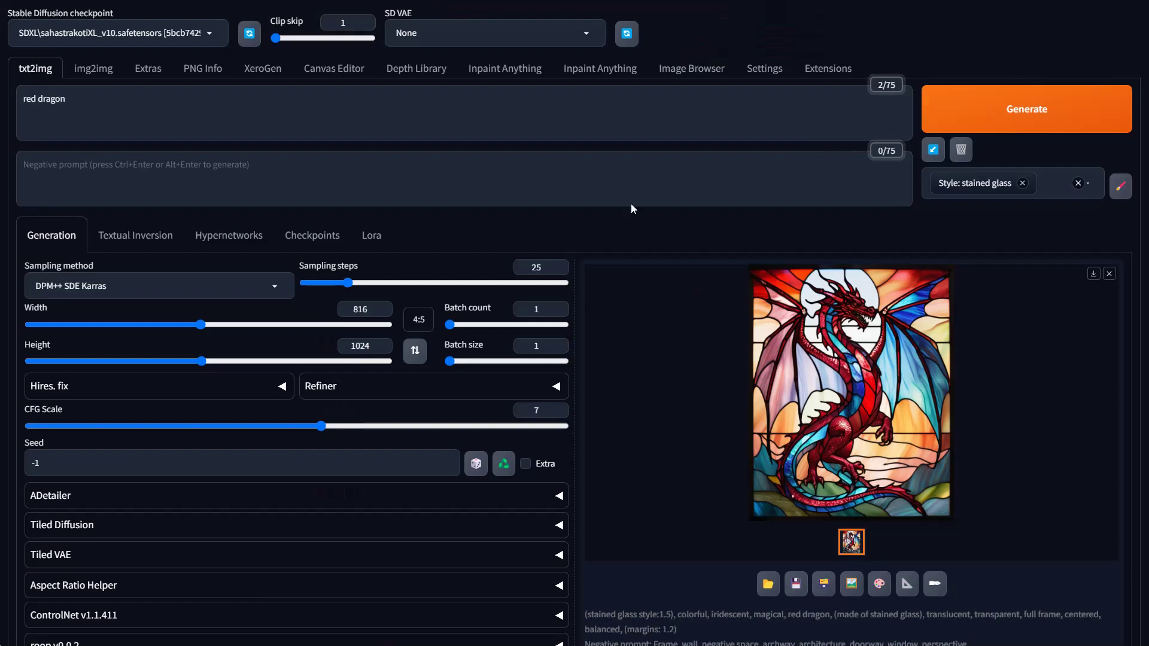
# Reset the applied styles to "Style: T-shirt design" followed by "Style: stained glass".
pyautogui.click(1023, 187)
pyautogui.click(1009, 184)
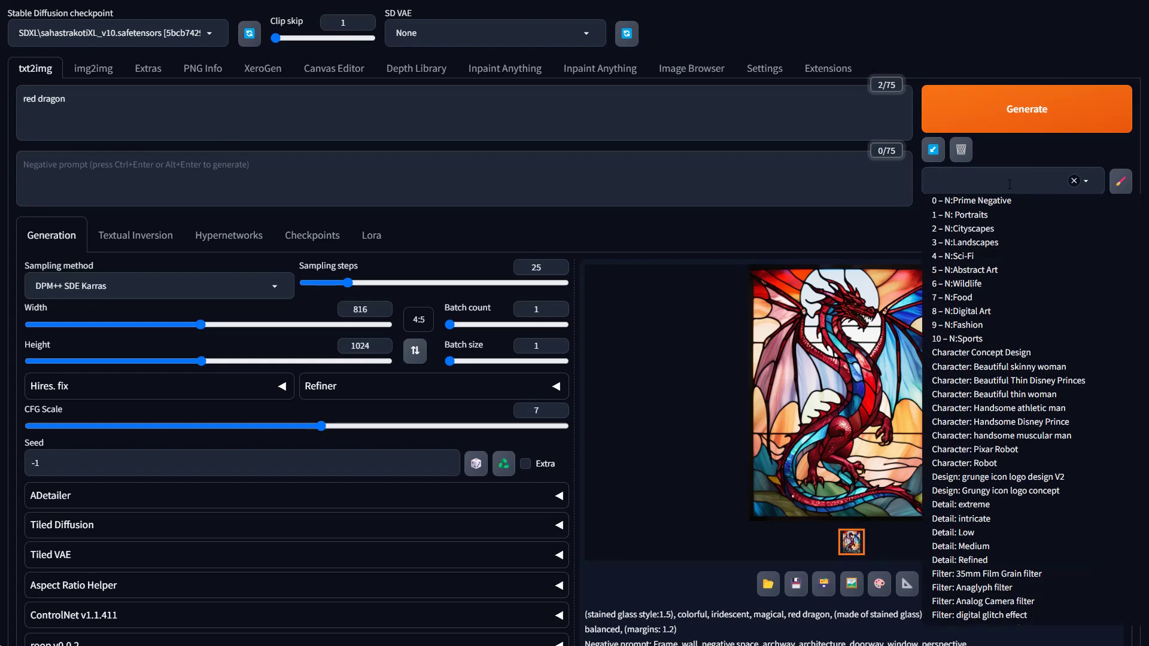
pyautogui.write('t')
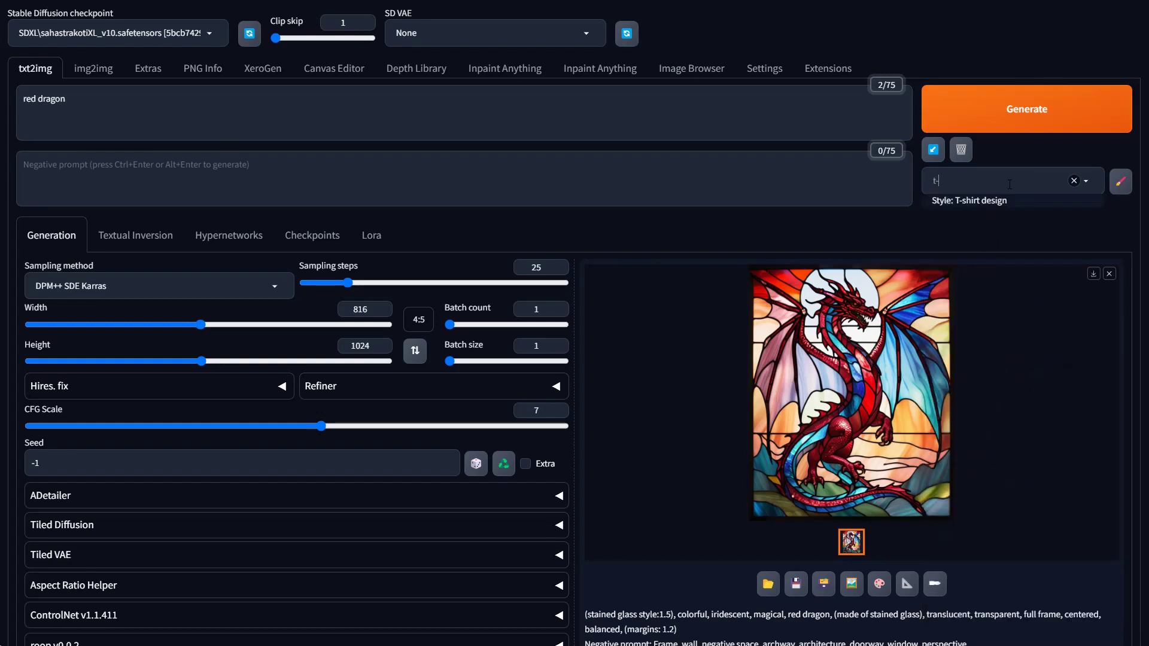
pyautogui.click(1011, 203)
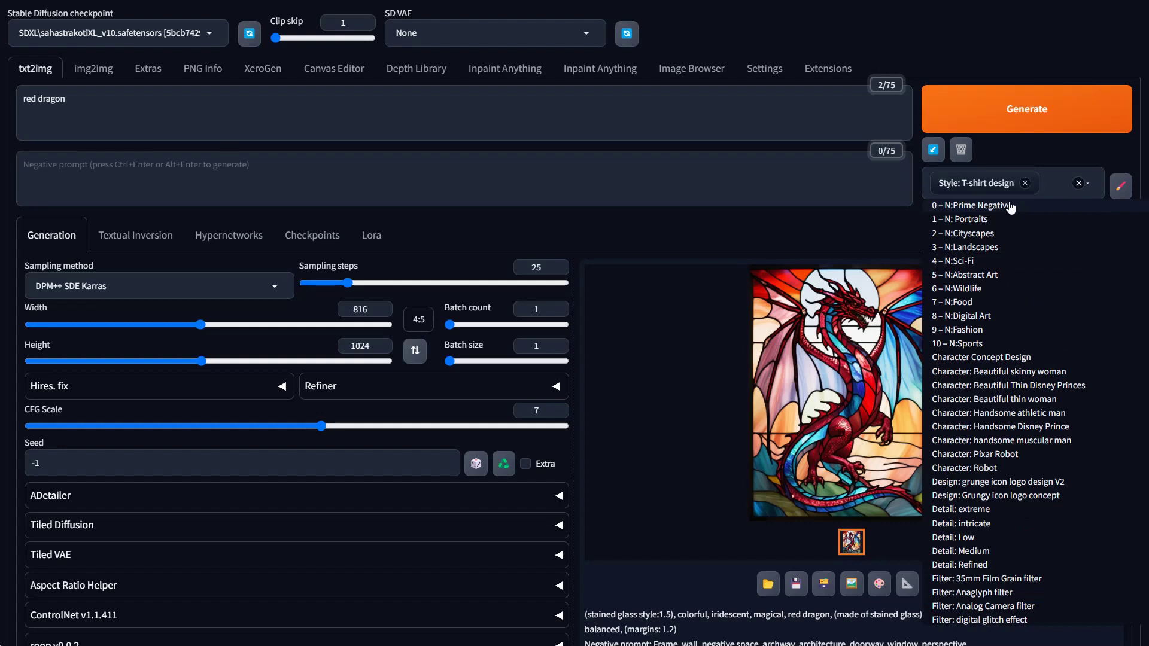
pyautogui.write('sta')
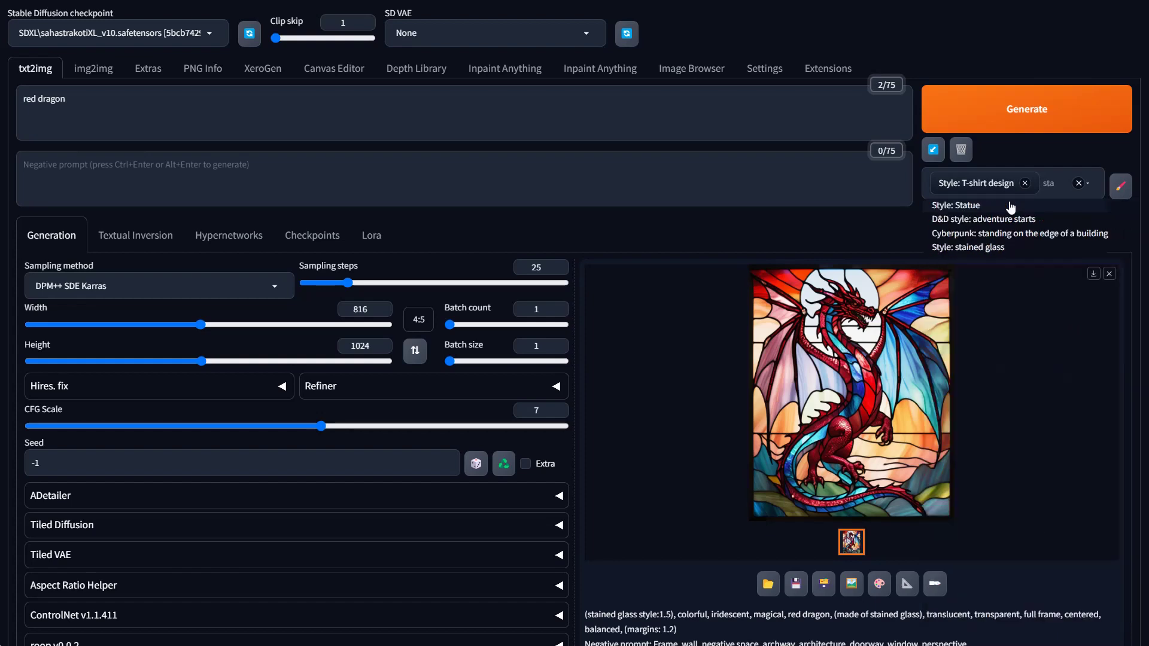
pyautogui.click(1012, 248)
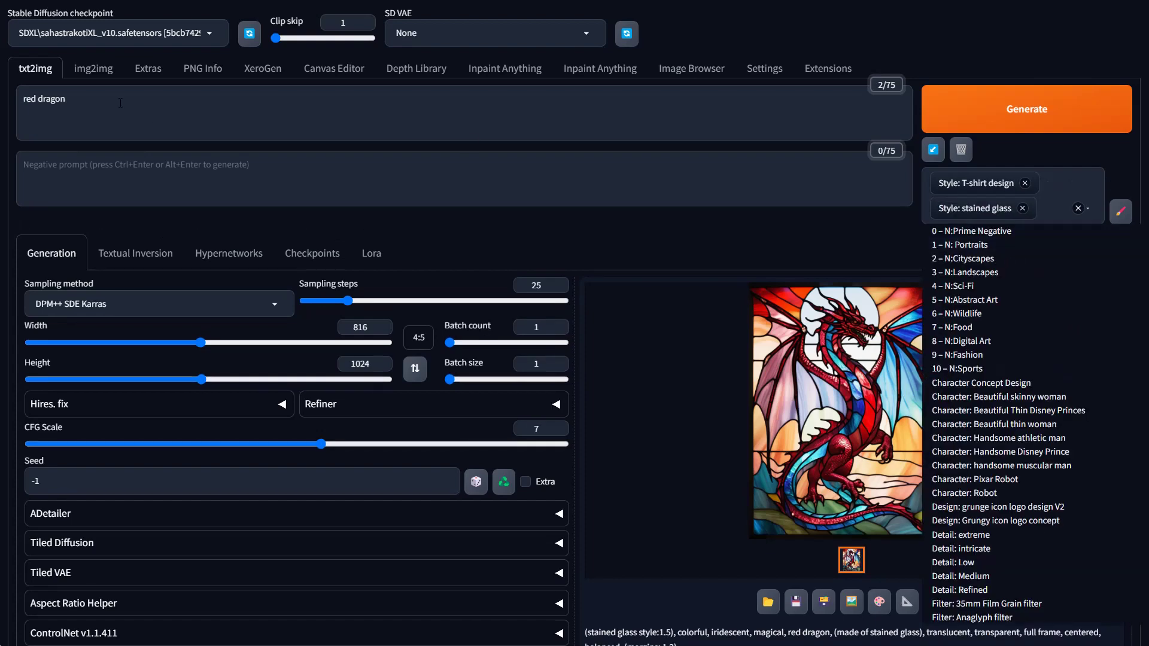
# Generate the red dragon image with width and height swapped to 1024 × 816.
pyautogui.click(415, 369)
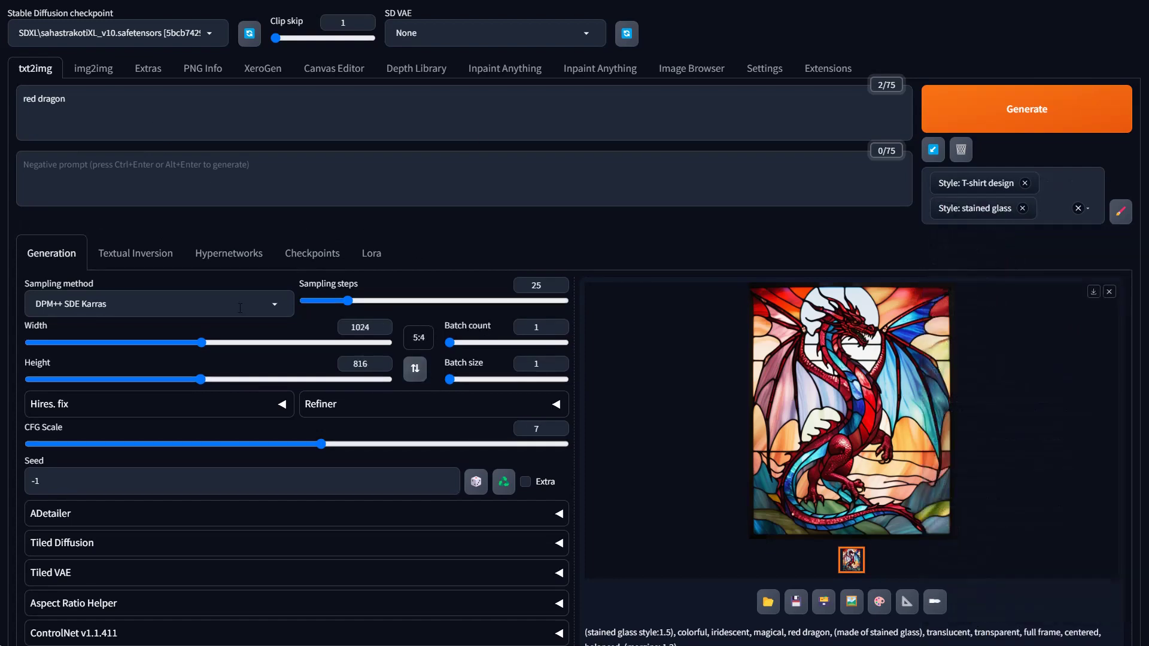
pyautogui.click(1068, 111)
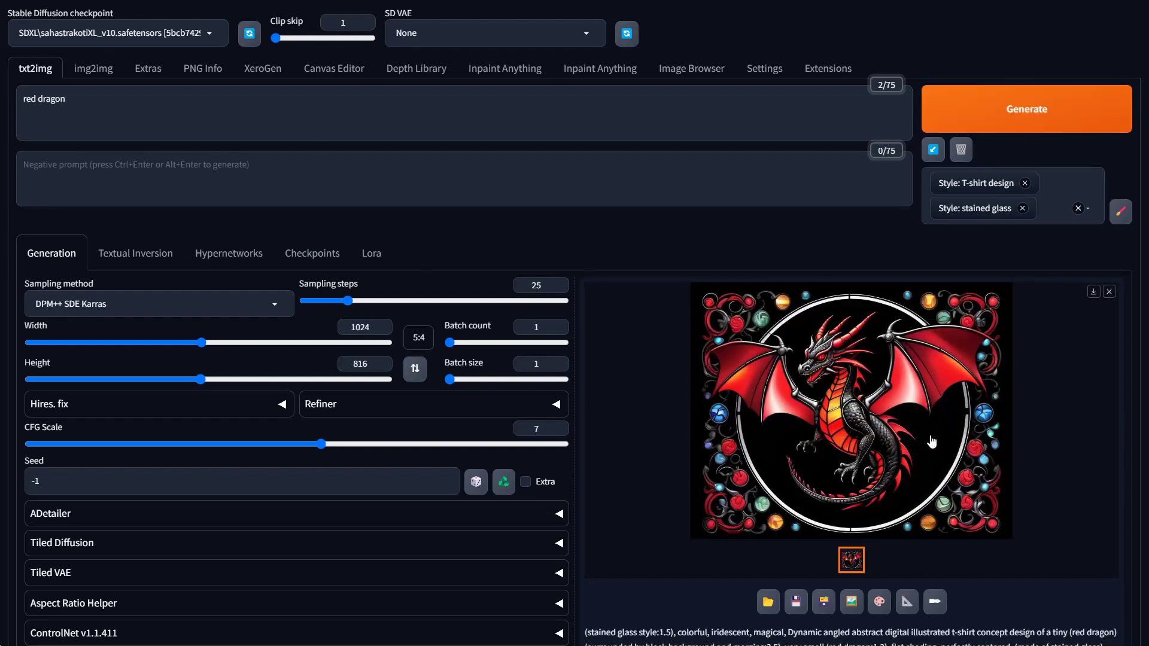
# Generate an image with the prompt extended to "red dragon perched on stone", and view the result enlarged.
pyautogui.click(86, 100)
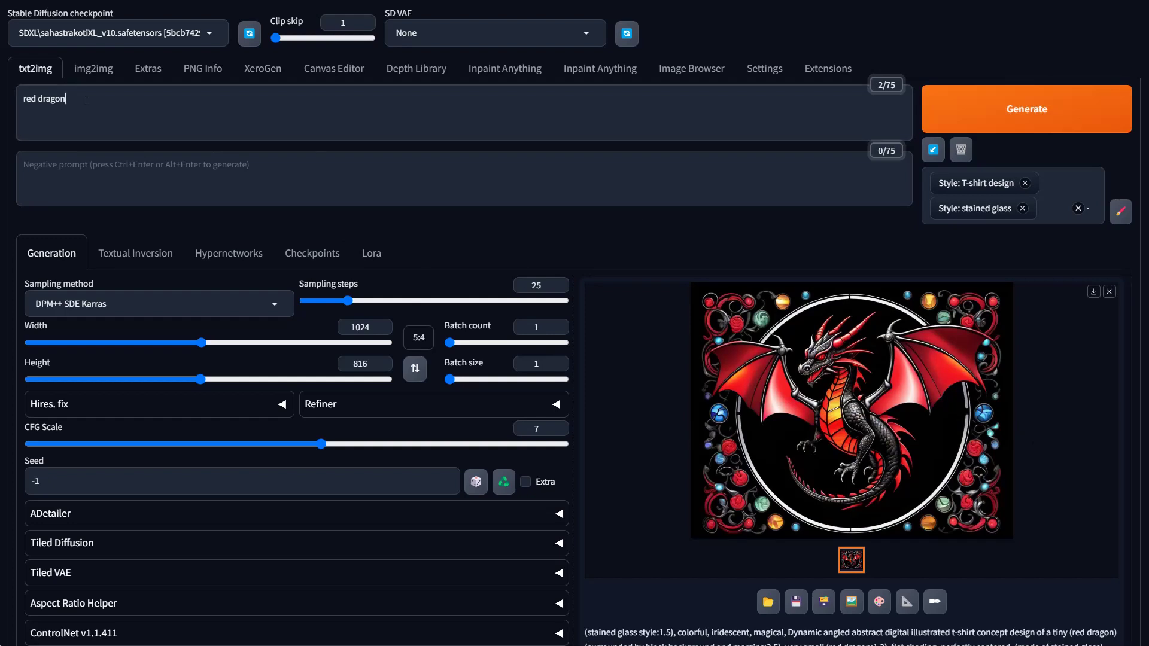
pyautogui.write('perched on stone')
pyautogui.click(1000, 113)
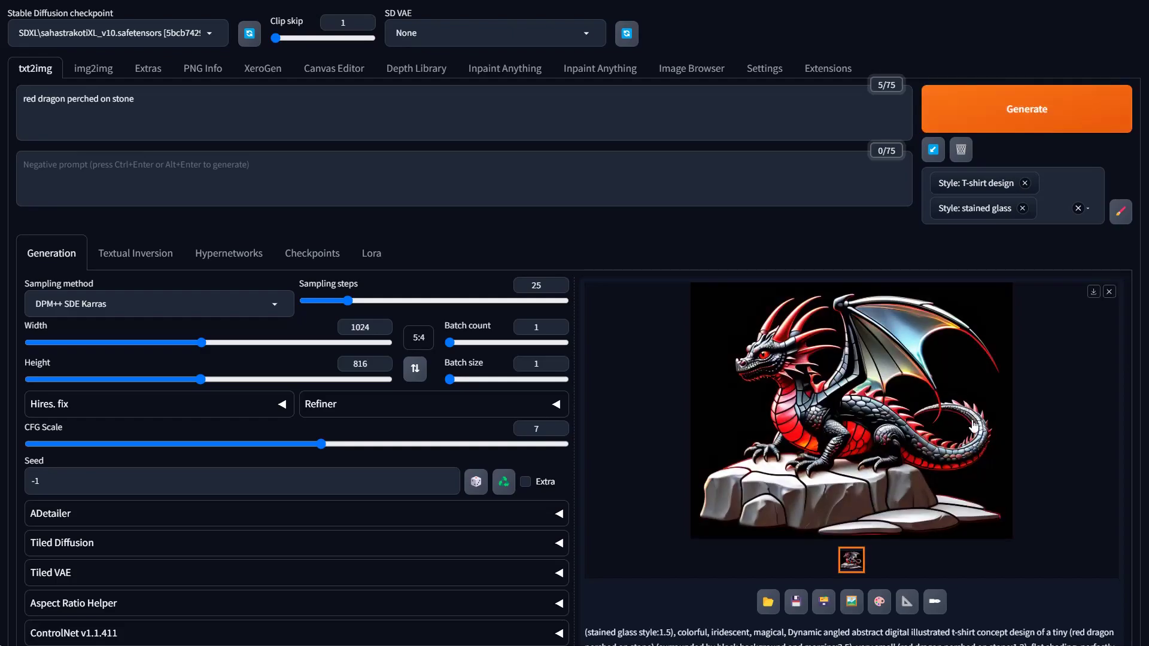
pyautogui.click(900, 429)
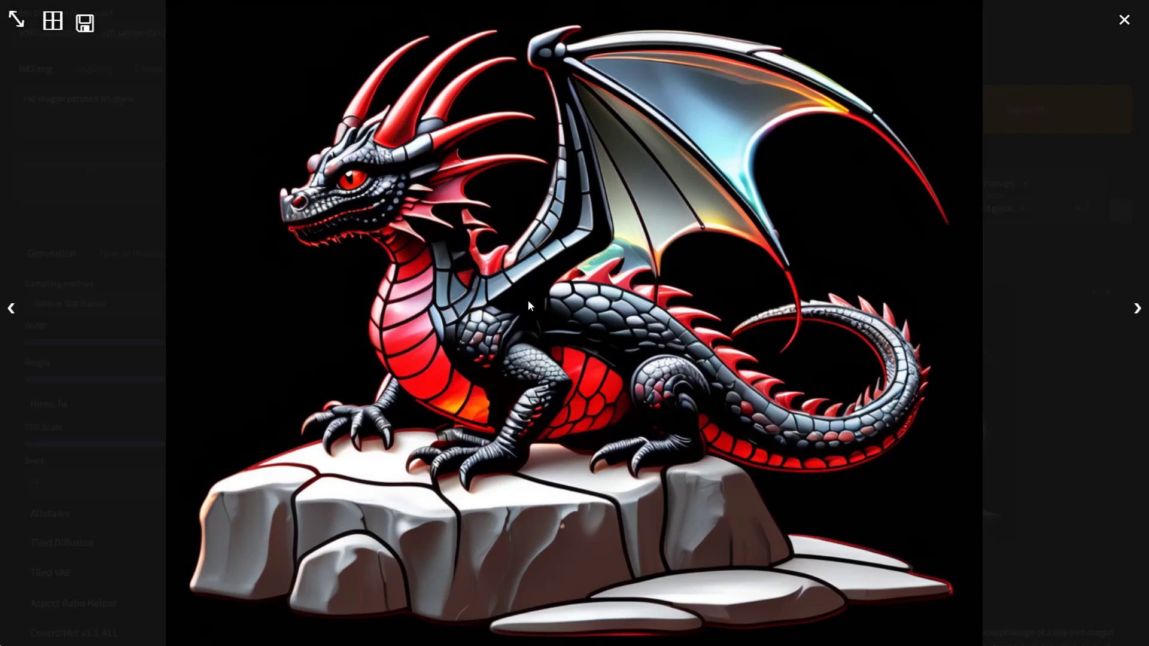
pyautogui.click(659, 353)
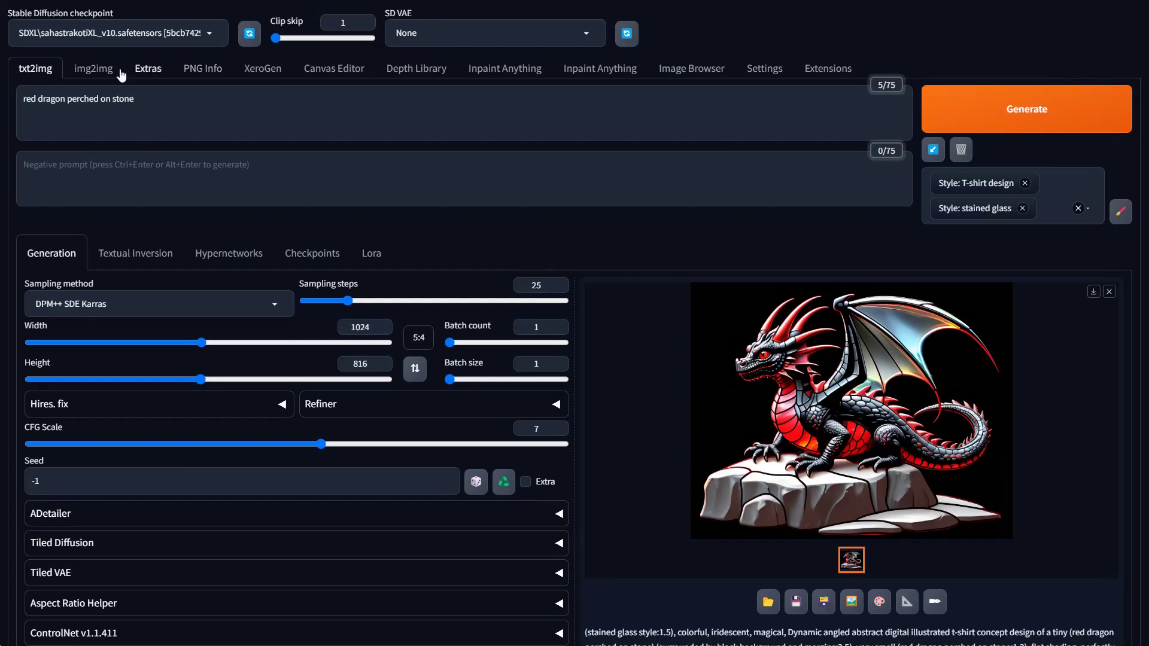
# Clear the positive prompt and remove both the T-shirt design and stained glass styles.
pyautogui.tripleClick(202, 103)
pyautogui.press('BackSpace')
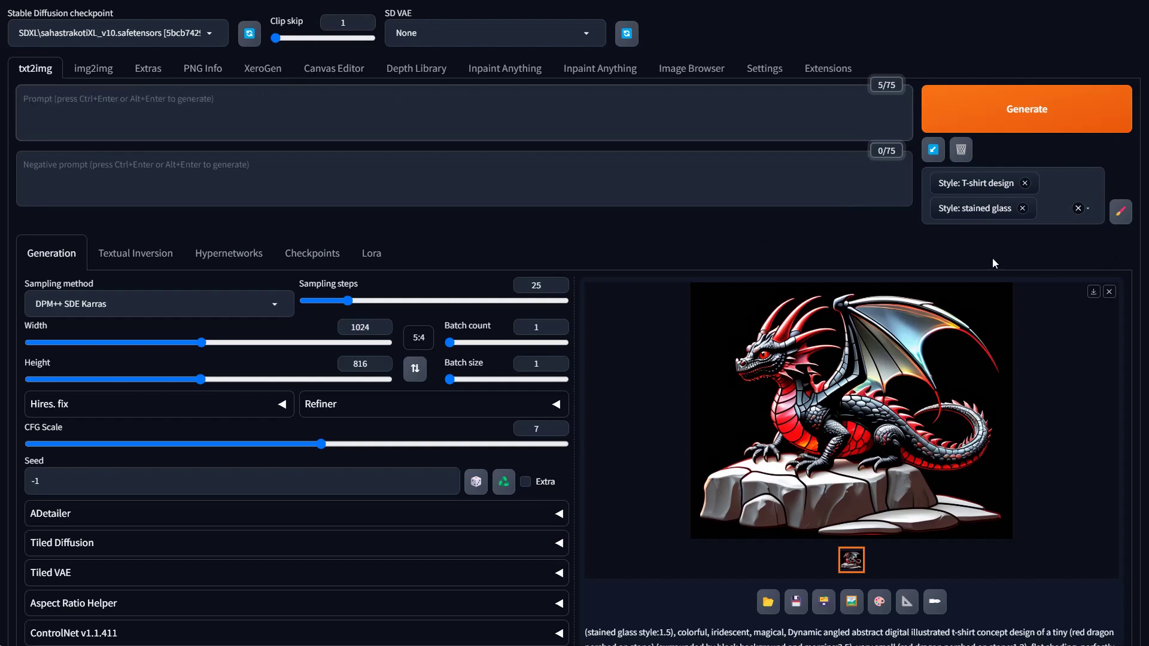
pyautogui.click(1025, 184)
pyautogui.click(1023, 185)
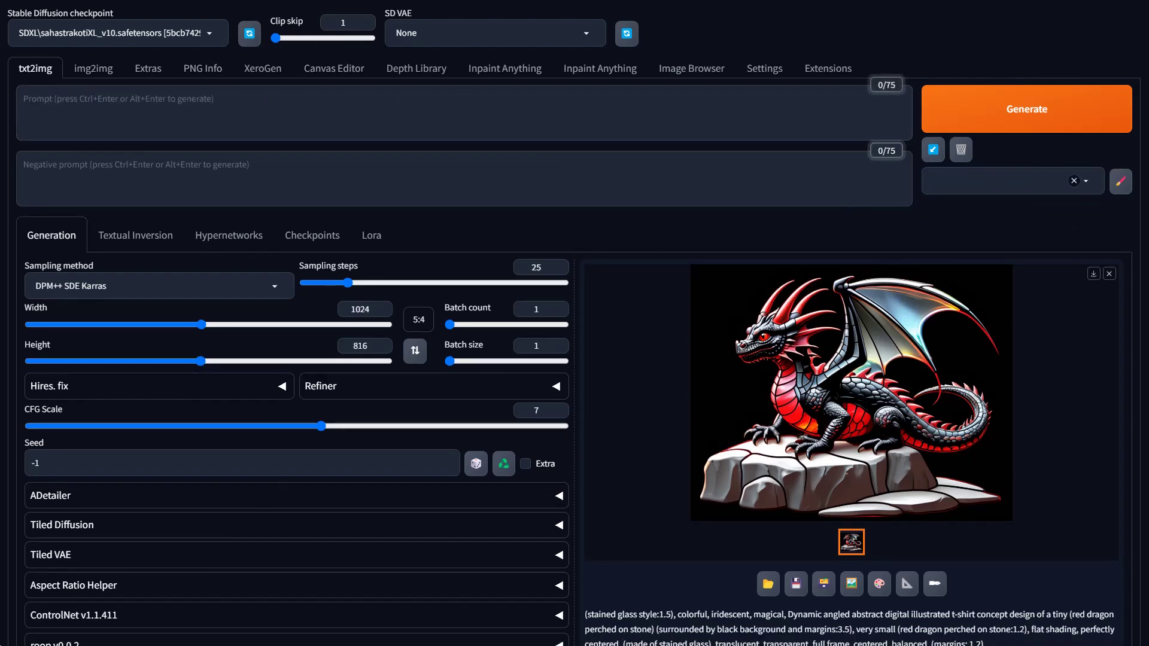
# Enter "epic digital illustration of a princess running through a dark" as the start of the positive prompt.
pyautogui.click(113, 102)
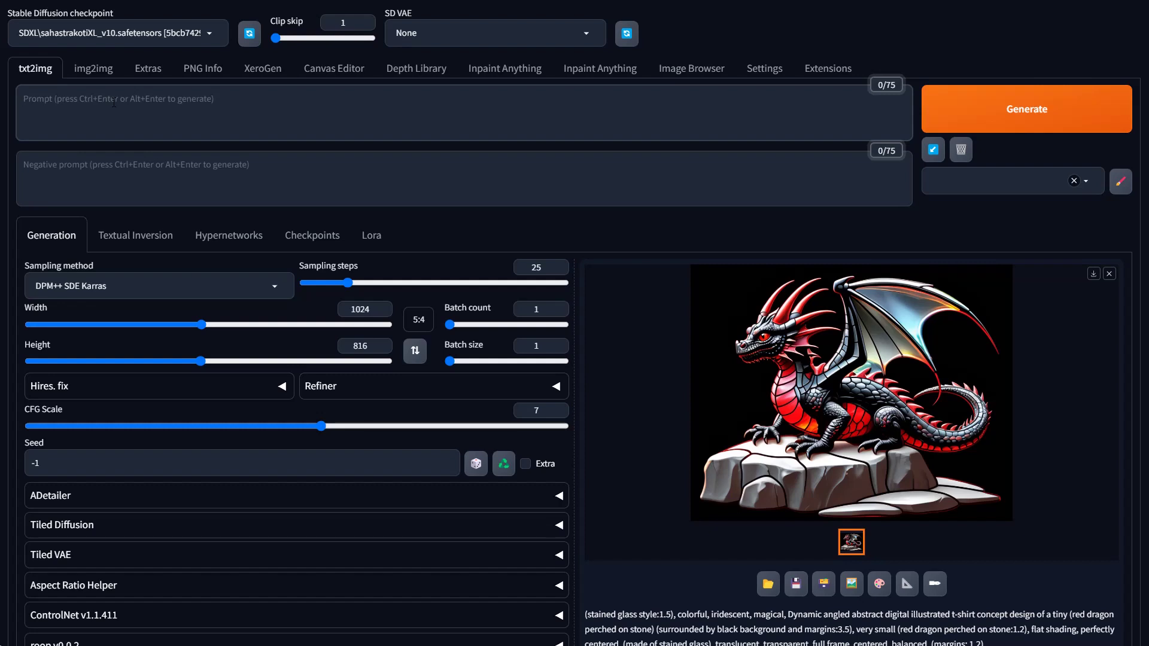
pyautogui.write('ep')
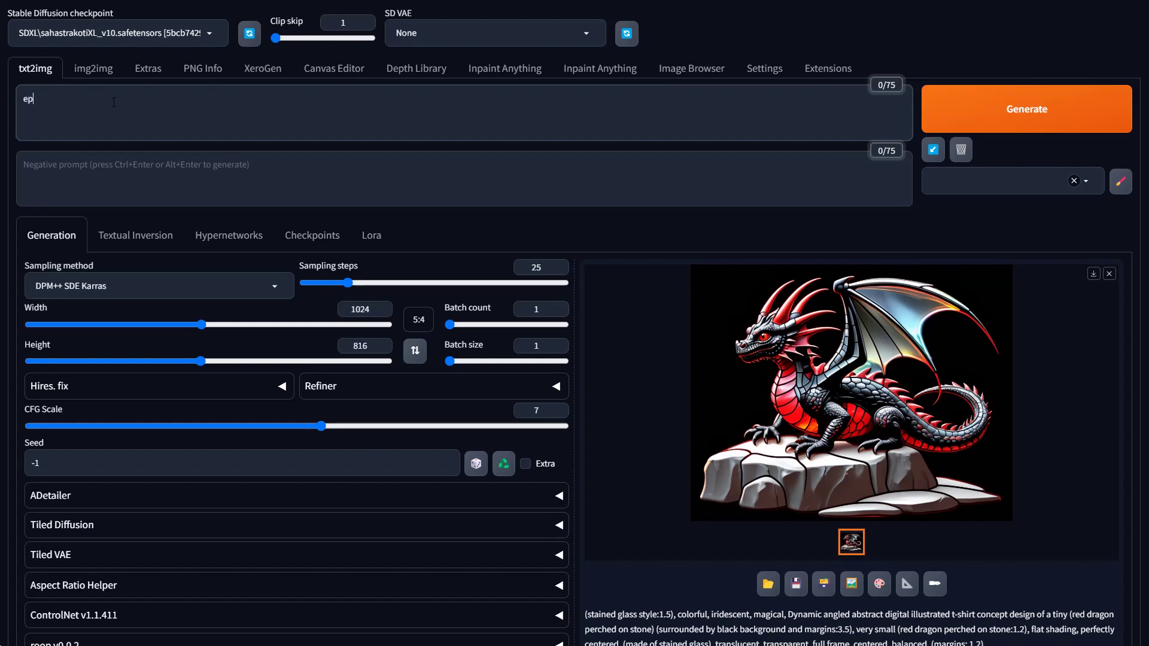
pyautogui.write('ic digital il')
pyautogui.write('lust')
pyautogui.write('ration of a')
pyautogui.write(' pricnes')
pyautogui.press('BackSpace')
pyautogui.press('BackSpace')
pyautogui.press('BackSpace')
pyautogui.press('BackSpace')
pyautogui.write('n')
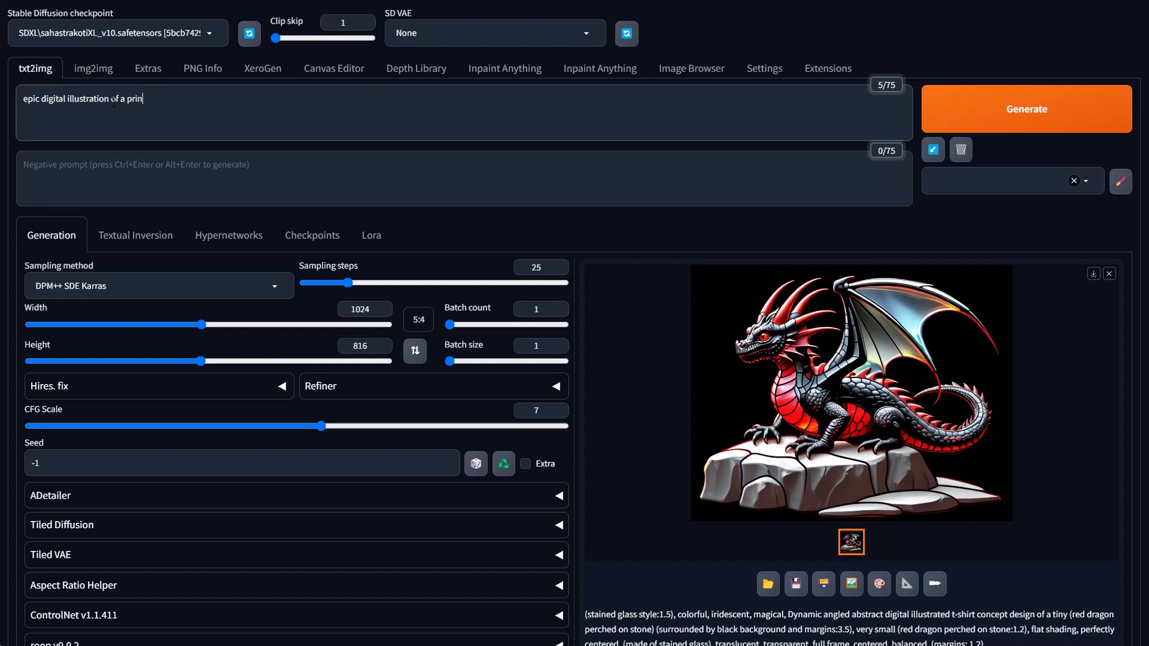
pyautogui.write('cess runn')
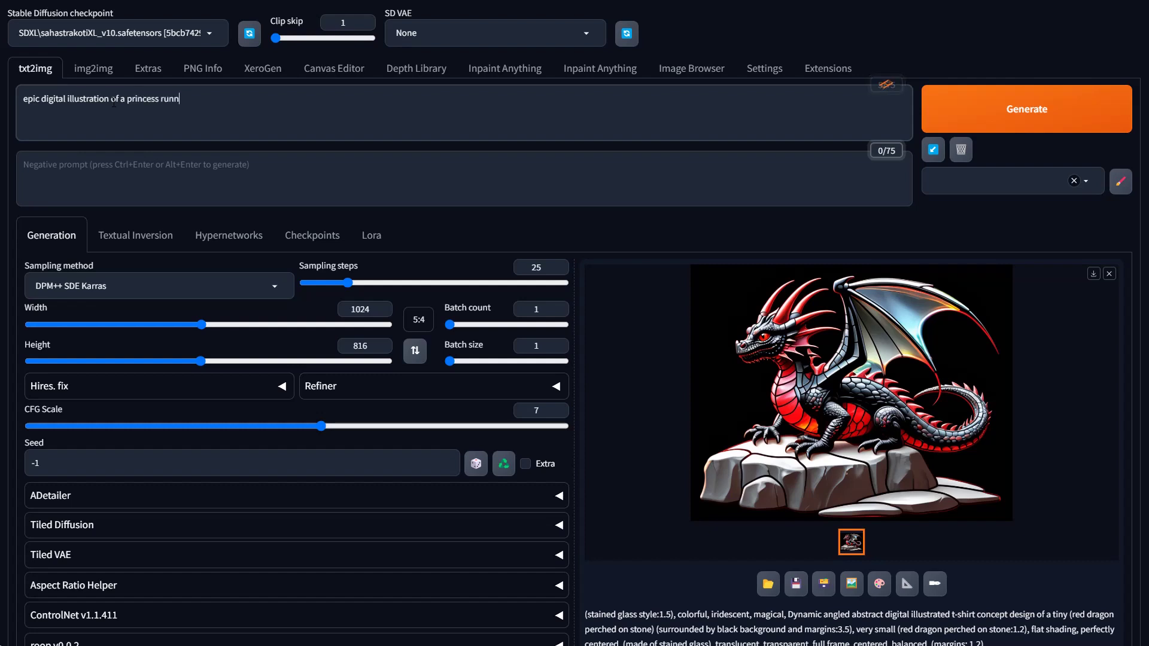
pyautogui.write('ing through a dark')
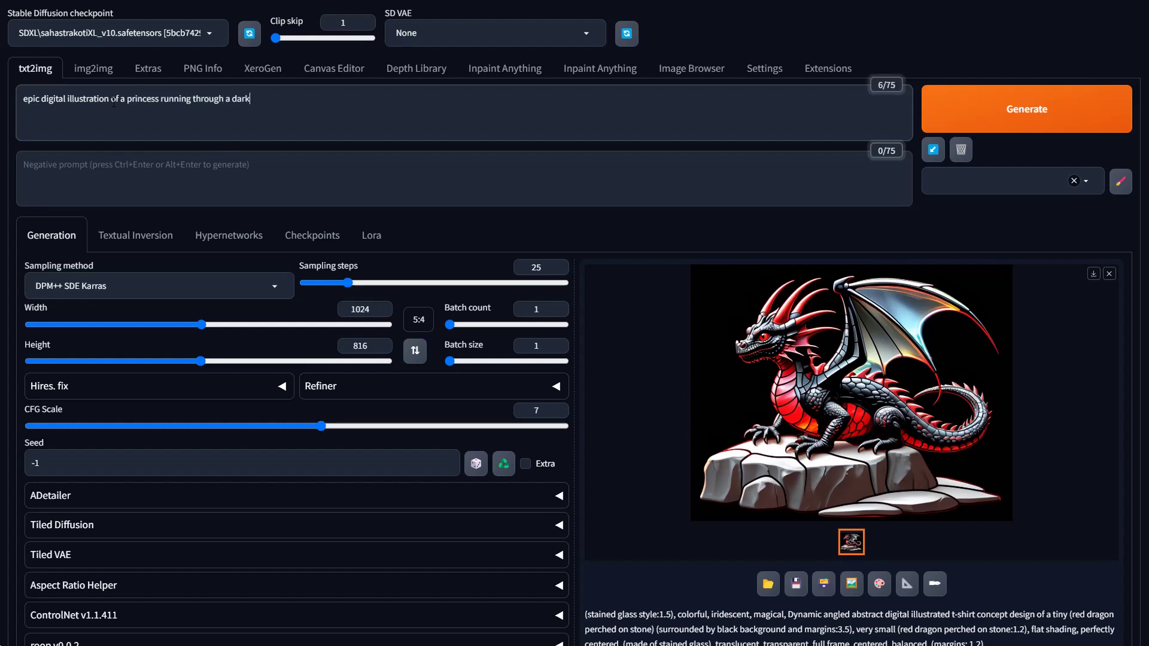
# Add the word "malevolent" to the end of the prompt, using the spelling suggestion to correct it.
pyautogui.write(' molevolent')
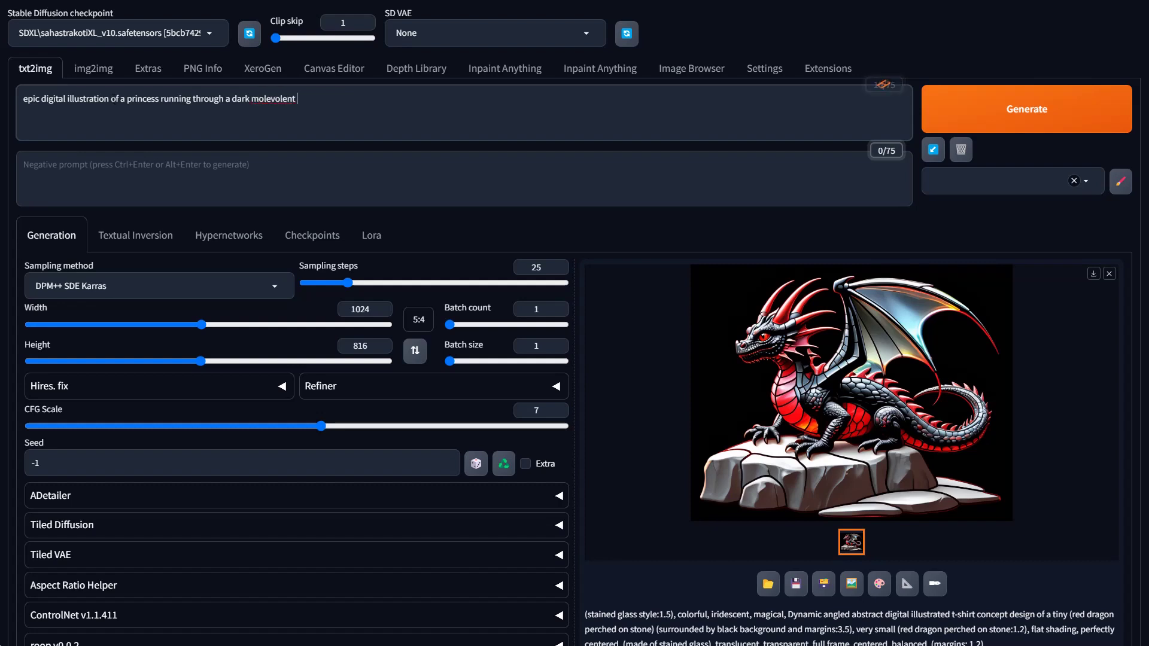
pyautogui.doubleClick(264, 99)
pyautogui.rightClick(264, 100)
pyautogui.click(304, 108)
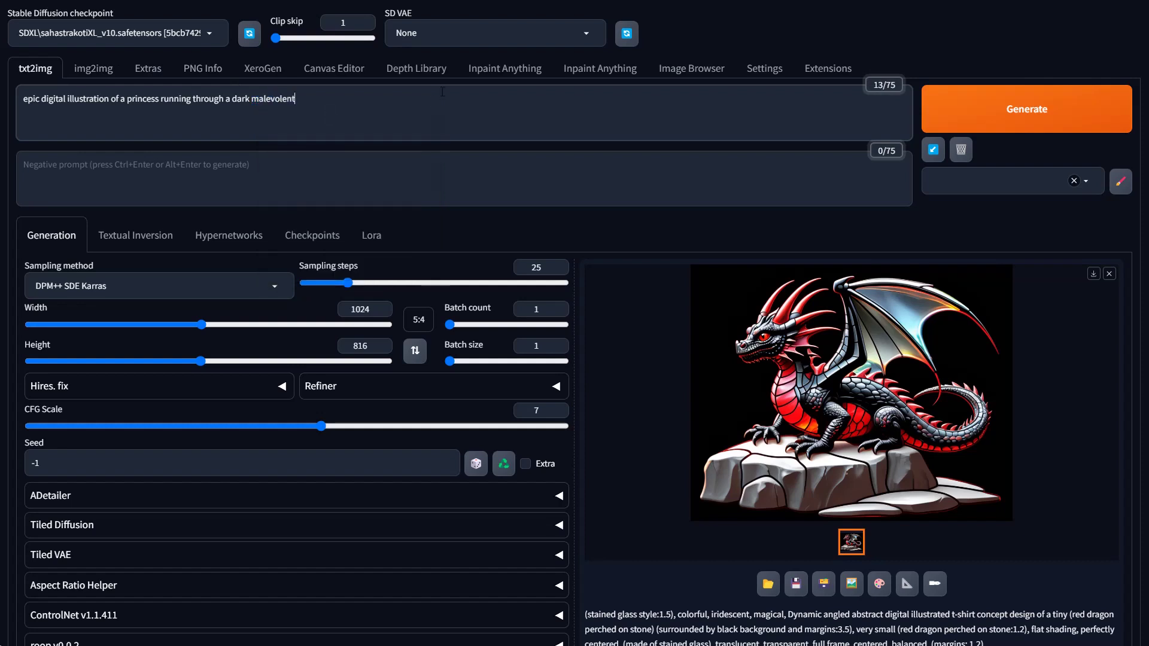
# Continue the prompt with "forest surrounded by creepy lights, the prices is wearing torn and tattered clothing,".
pyautogui.write('forest surrounded by')
pyautogui.write('creepy ligh')
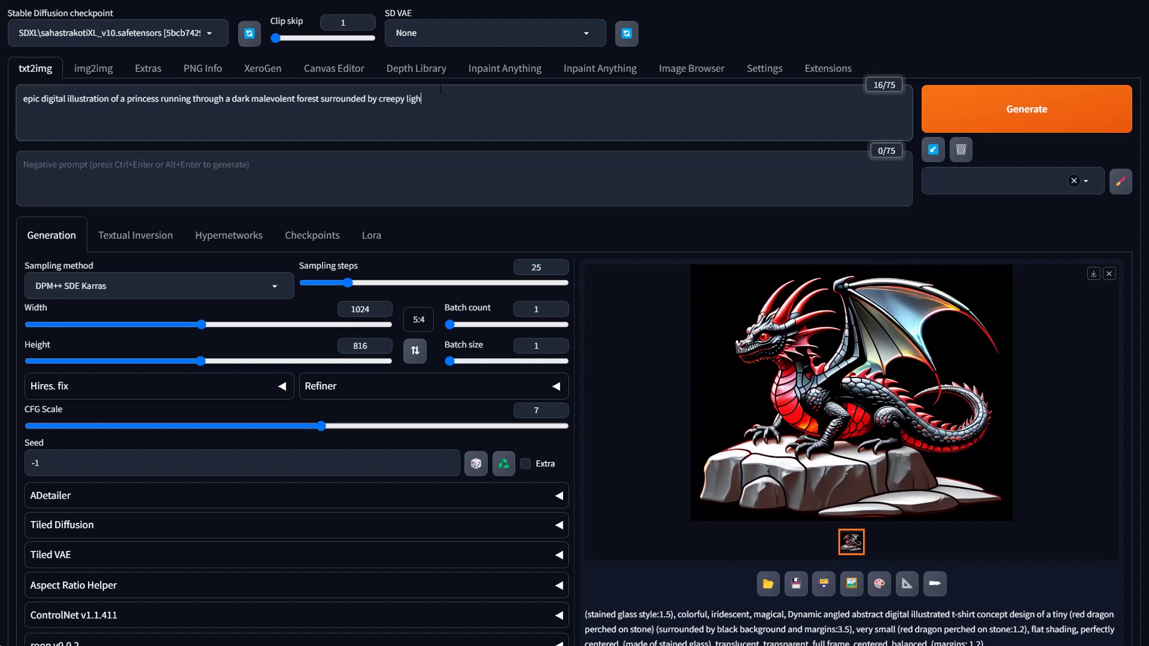
pyautogui.write('ts, the pricess is')
pyautogui.press('BackSpace')
pyautogui.press('BackSpace')
pyautogui.press('BackSpace')
pyautogui.write('is wearing ')
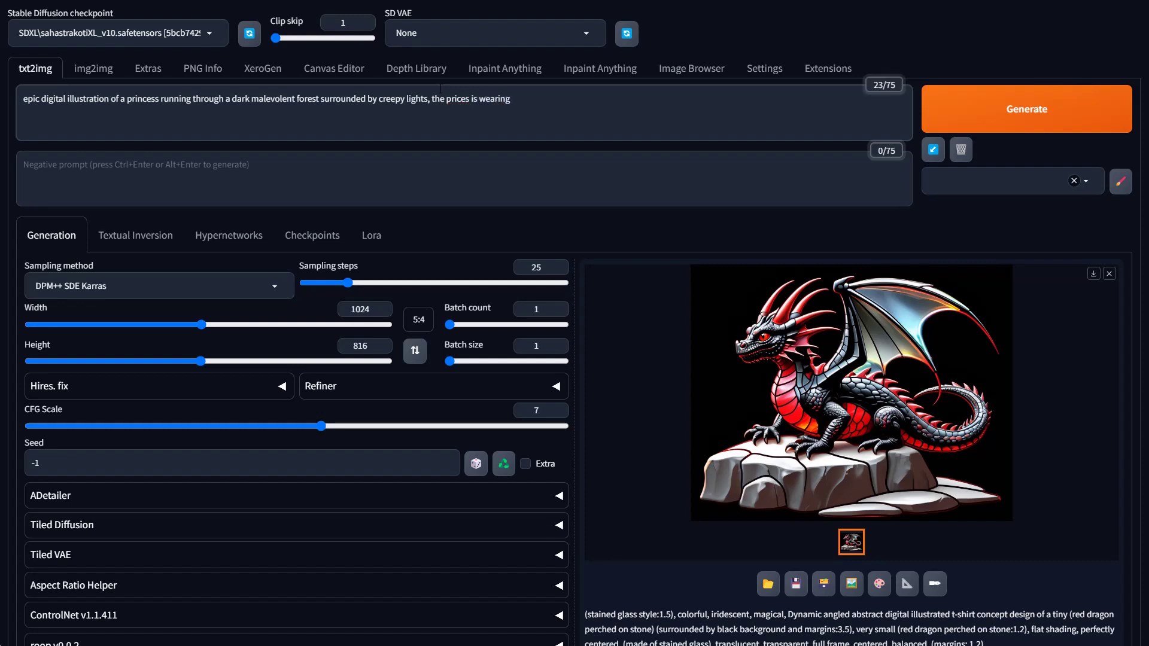
pyautogui.write('torn and tattered clothing')
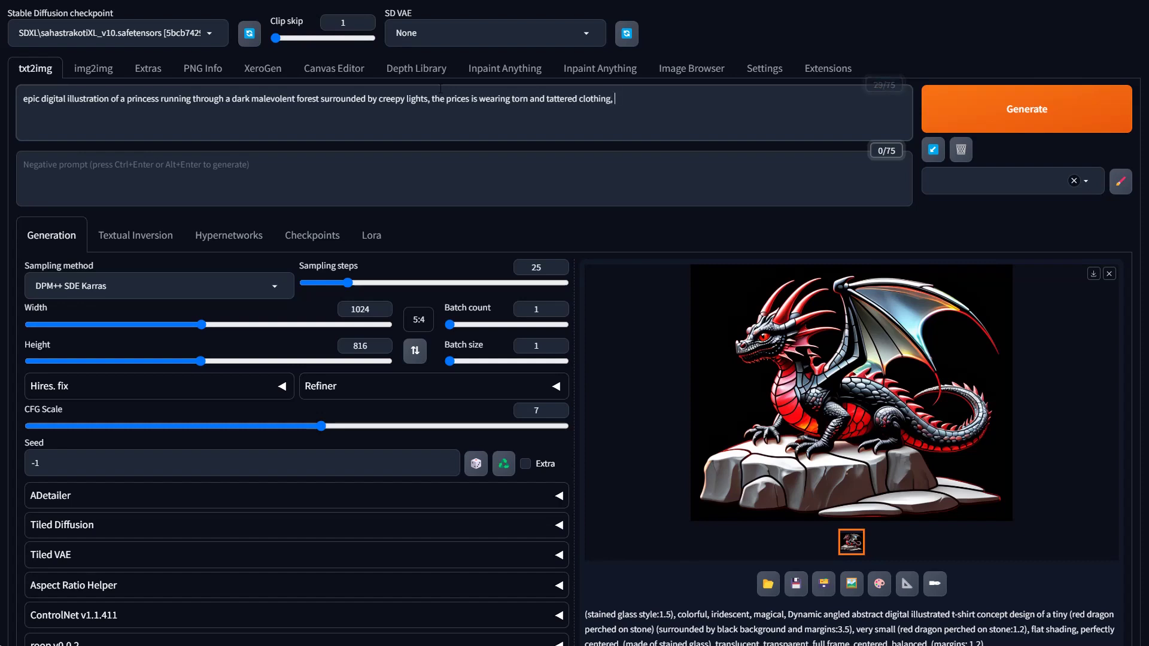
pyautogui.write(', ')
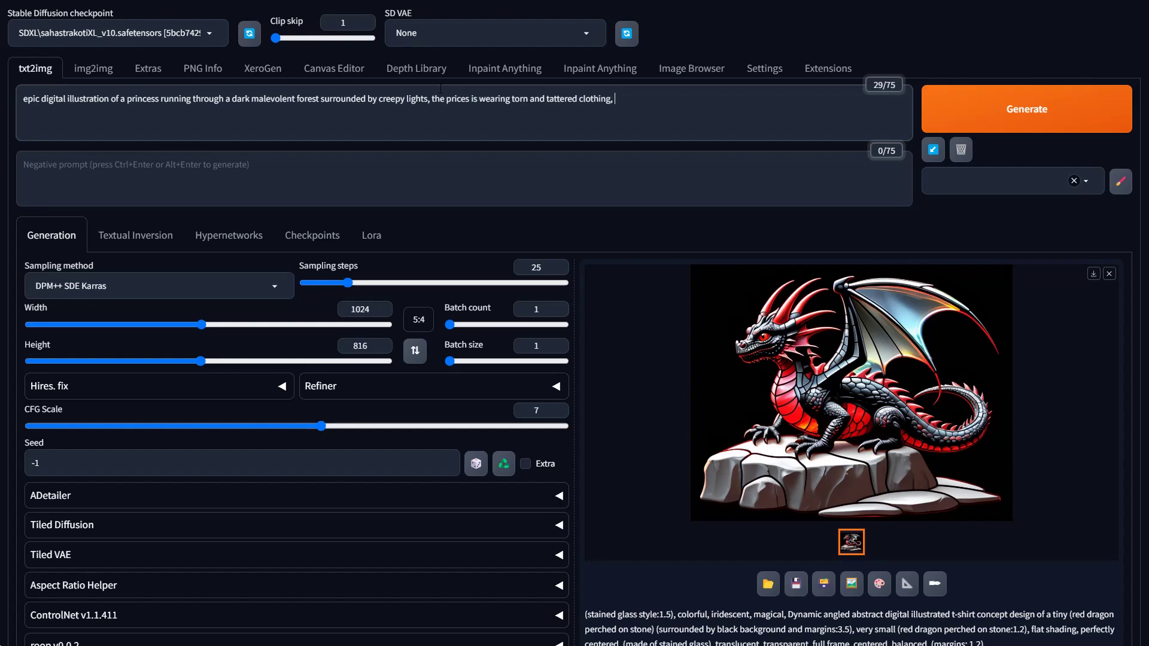
# Finish the positive prompt with "the princess is dirty and tired".
pyautogui.write('the princess is dirt')
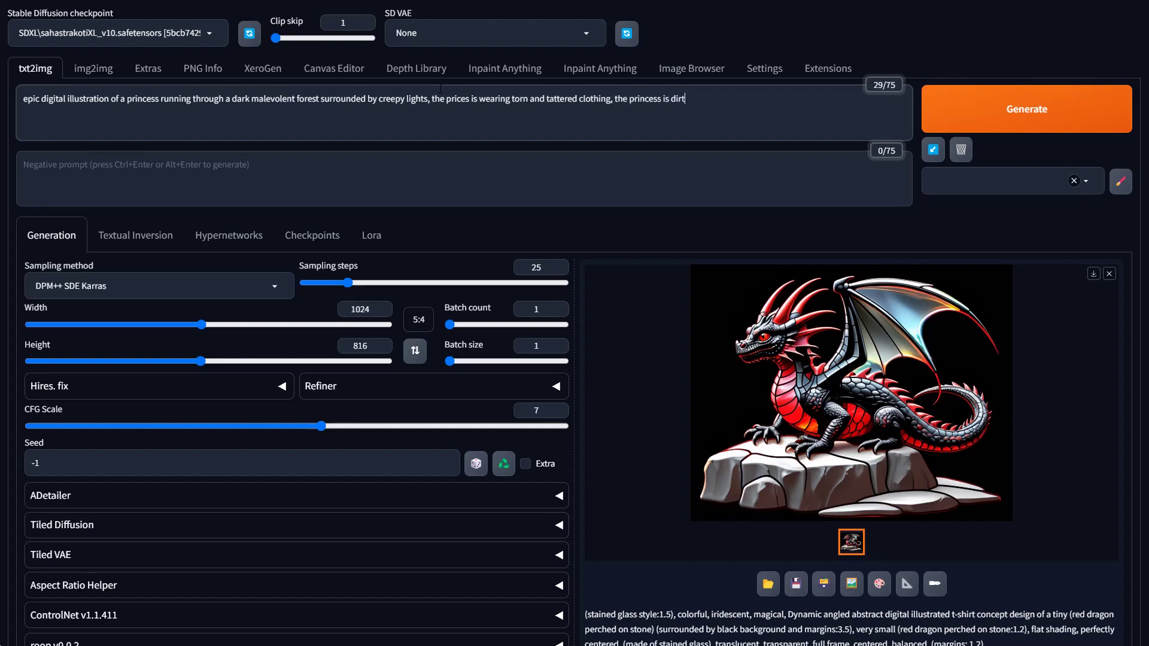
pyautogui.write('y and tired')
pyautogui.press('BackSpace')
# Highlight the full prompt text and its first mention of "princess" to examine how the subject is worded.
pyautogui.moveTo(126, 99); pyautogui.dragTo(159, 98)
pyautogui.moveTo(28, 99); pyautogui.dragTo(727, 100)
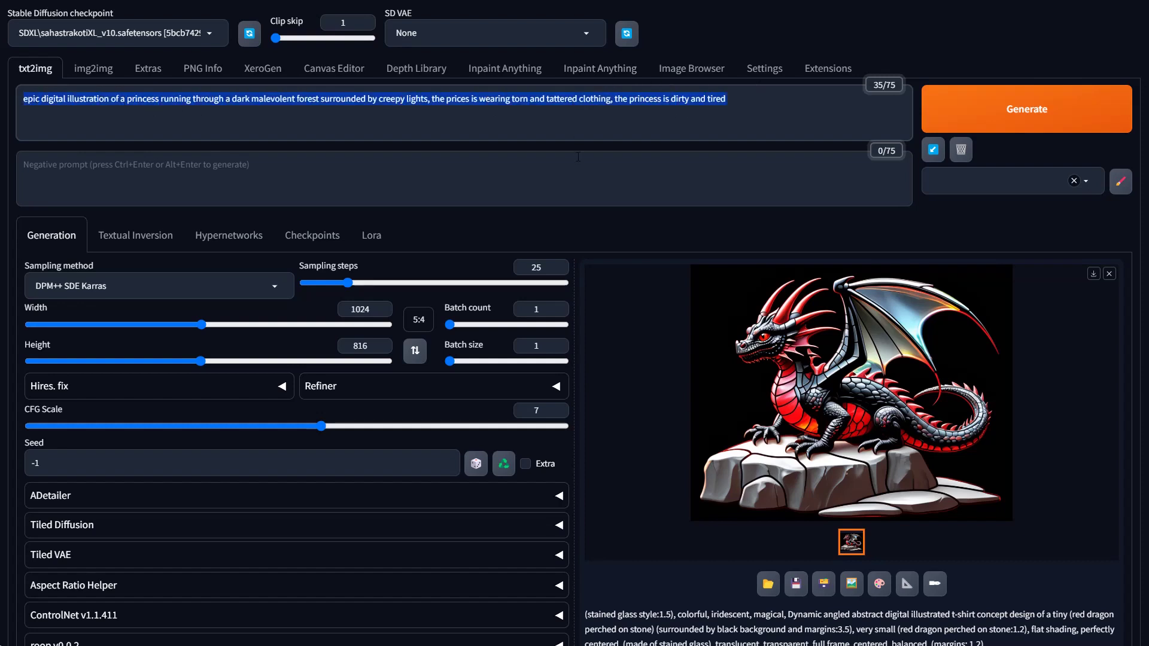
pyautogui.click(131, 102)
pyautogui.moveTo(147, 100); pyautogui.dragTo(136, 101)
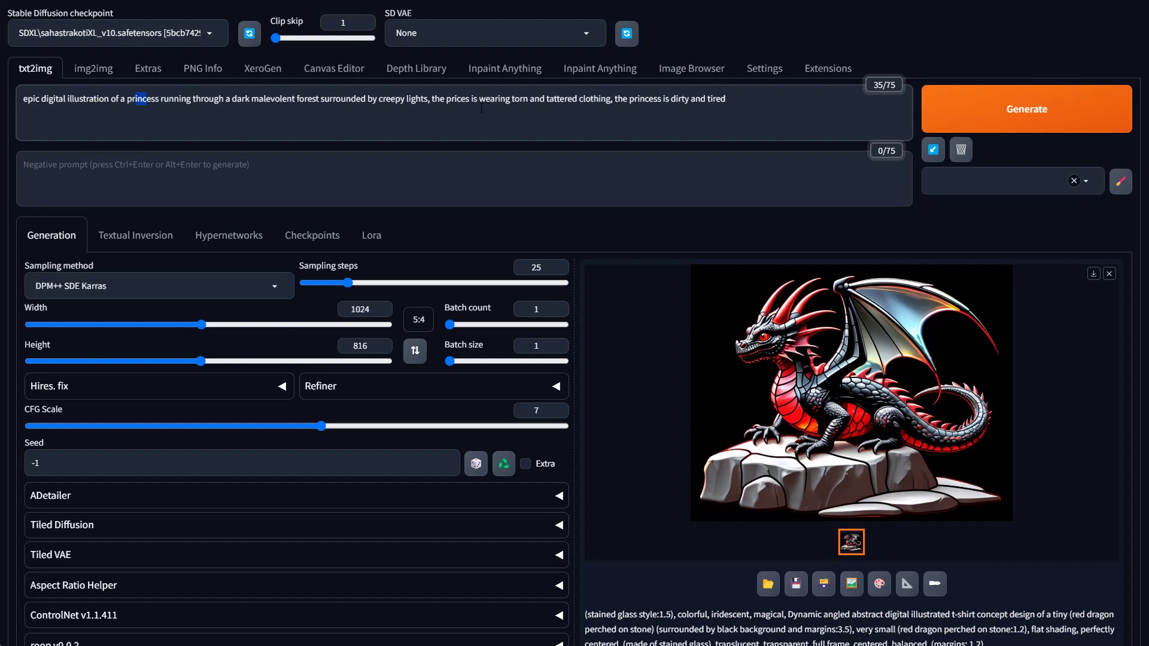
# Correct the misspelled "prices" in the prompt to "princess" and swap the image dimensions to 816 × 1024.
pyautogui.doubleClick(462, 101)
pyautogui.write('princess')
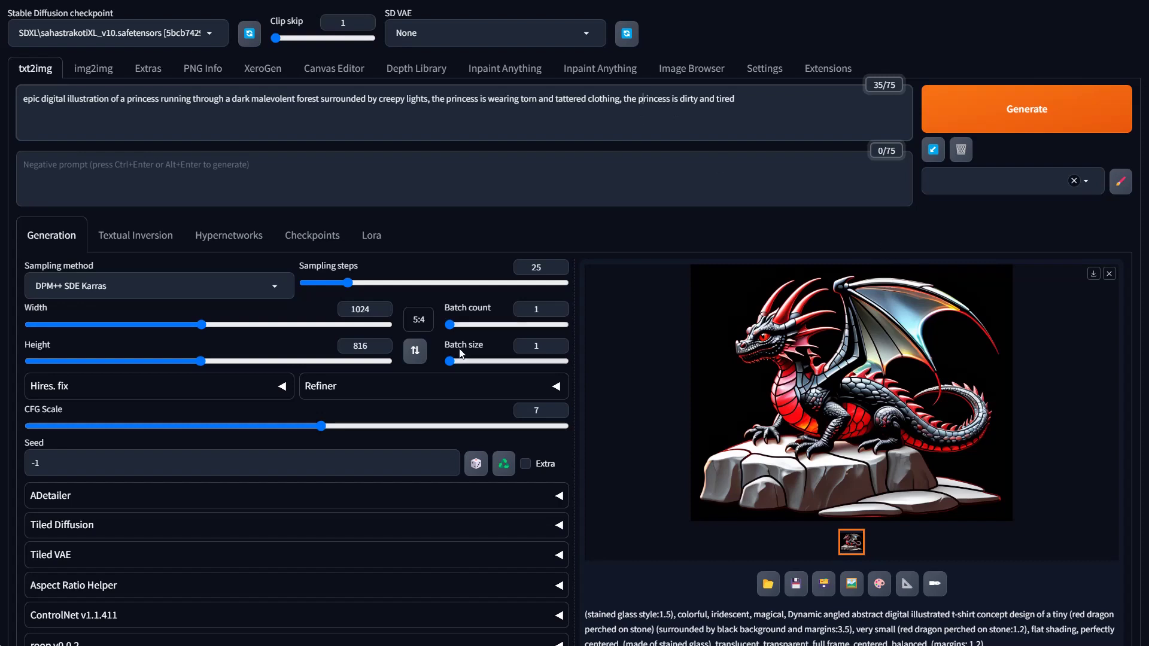
pyautogui.click(419, 359)
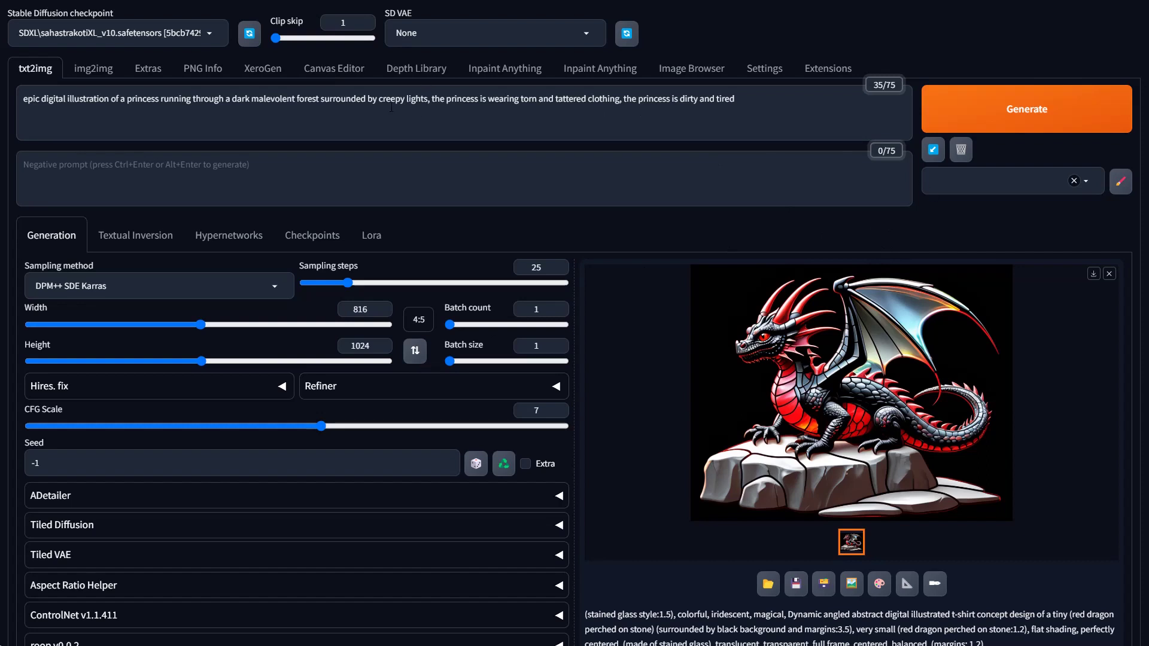
# Generate the princess image and view the result enlarged.
pyautogui.click(1024, 114)
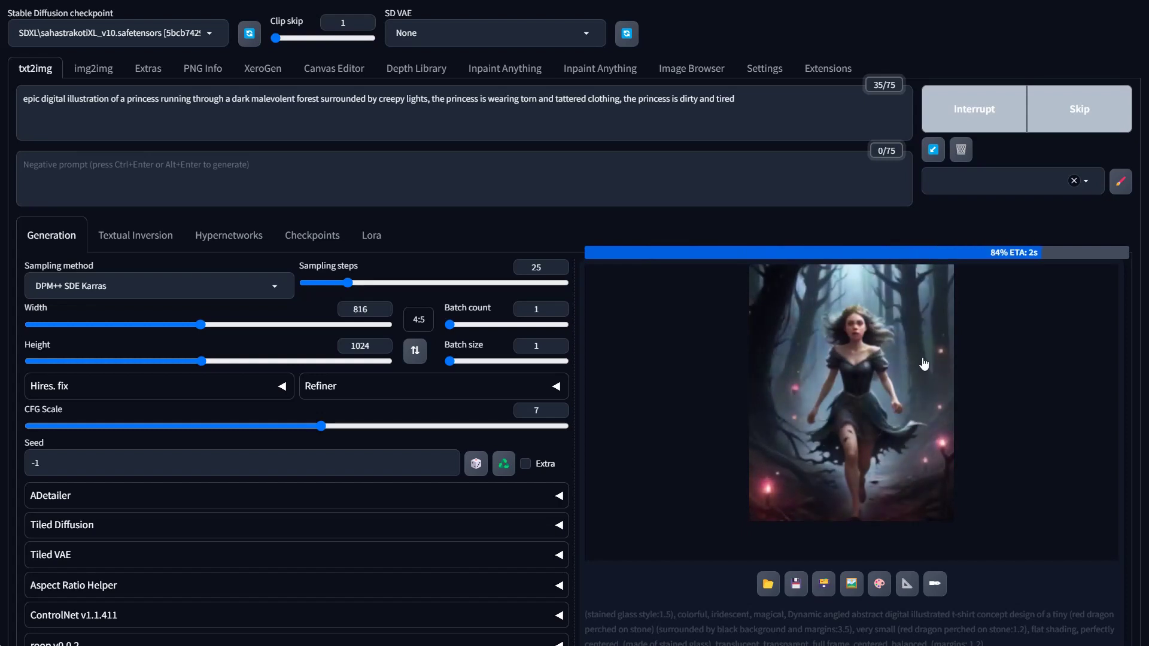
pyautogui.click(886, 368)
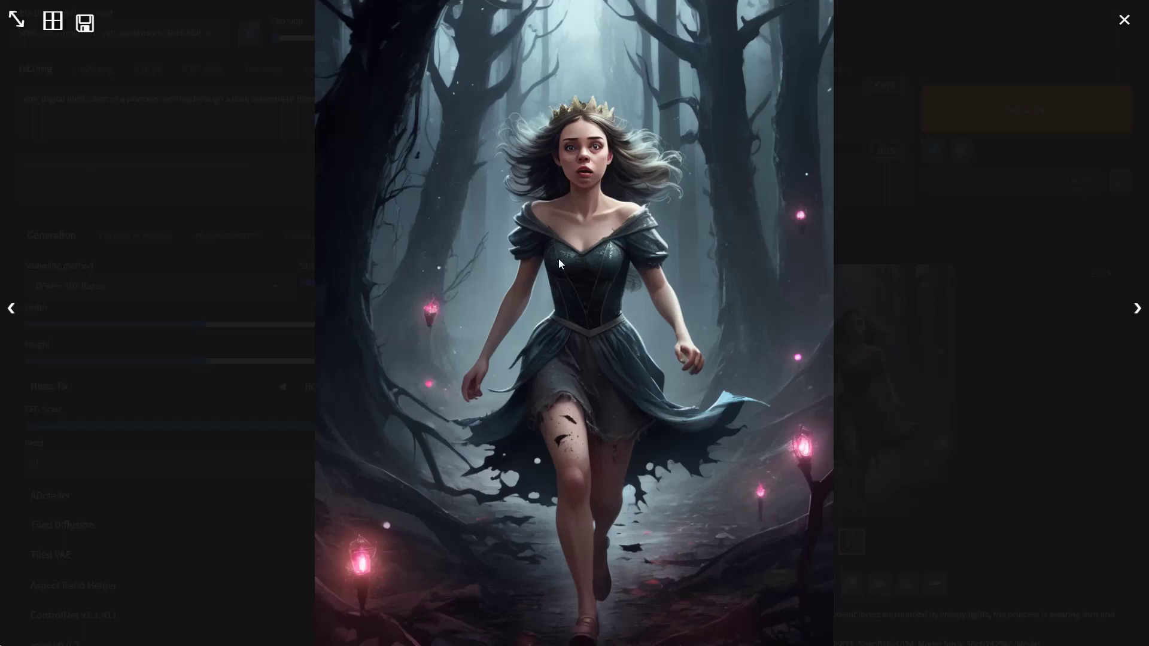
pyautogui.click(596, 325)
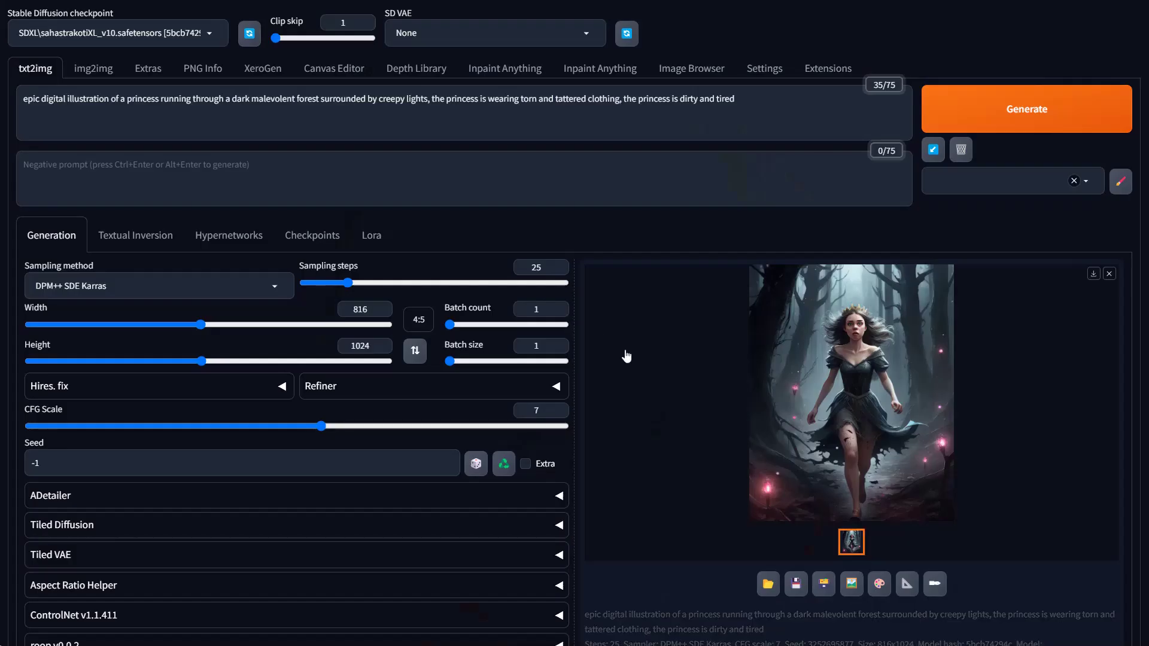
# Replace all three mentions of "princess" in the prompt with "anthro dog".
pyautogui.doubleClick(139, 102)
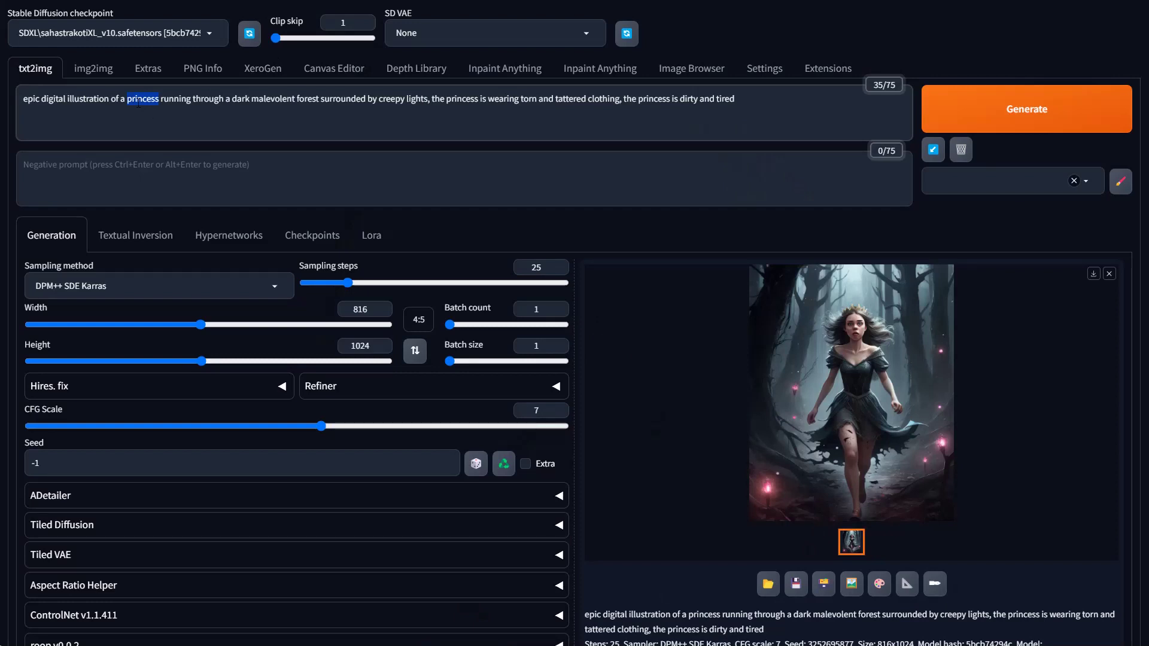
pyautogui.write('anthro dog')
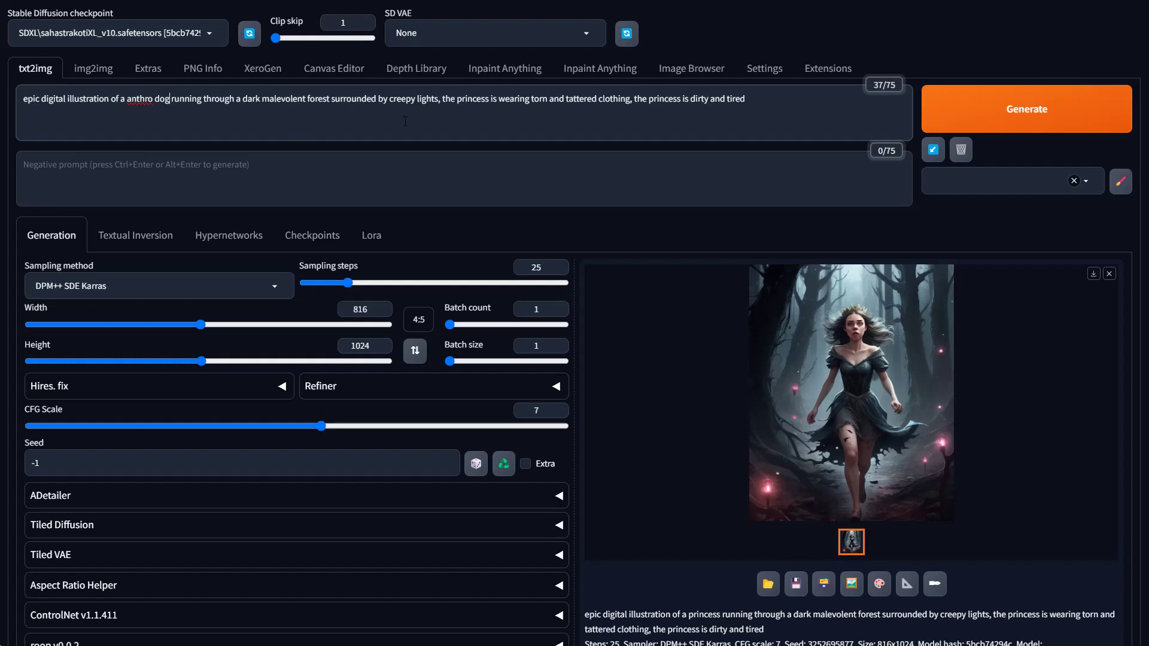
pyautogui.doubleClick(465, 100)
pyautogui.write('anthro')
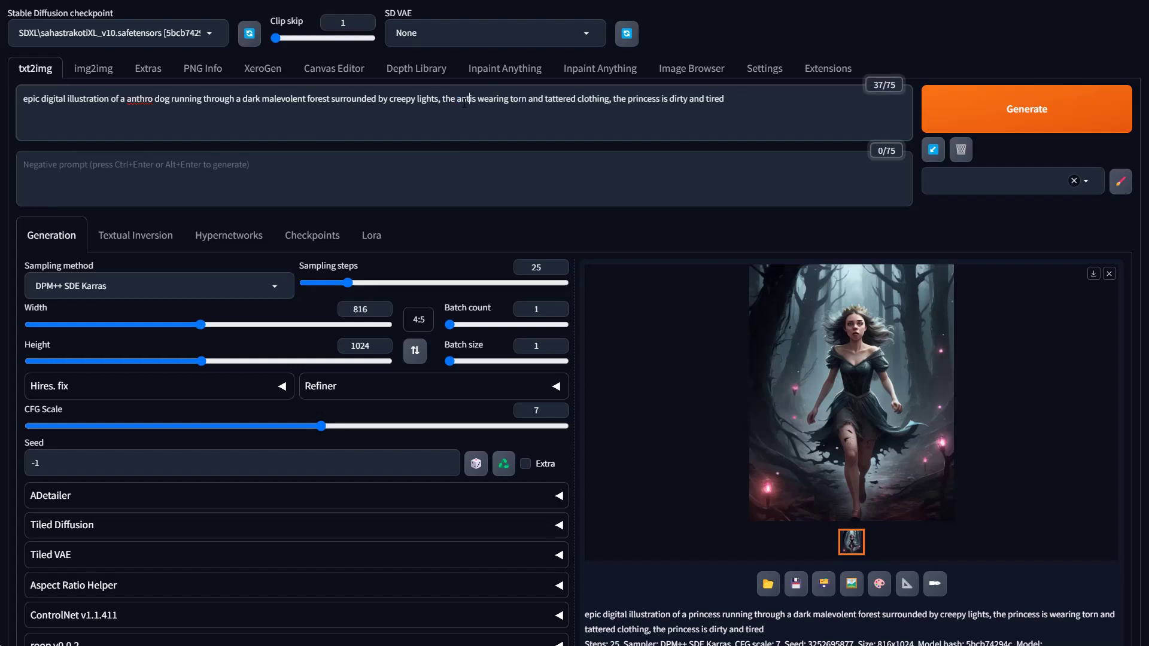
pyautogui.write(' dog')
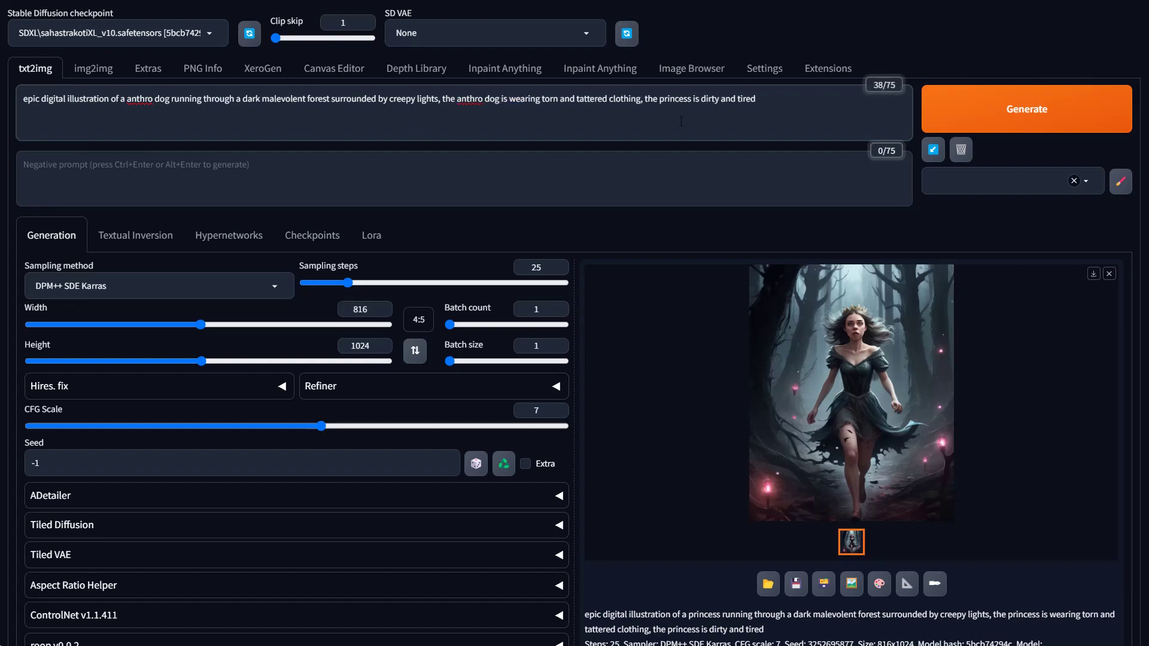
pyautogui.doubleClick(675, 99)
pyautogui.write('anthro dog')
# Generate the anthro dog image and view it at full size.
pyautogui.click(1021, 91)
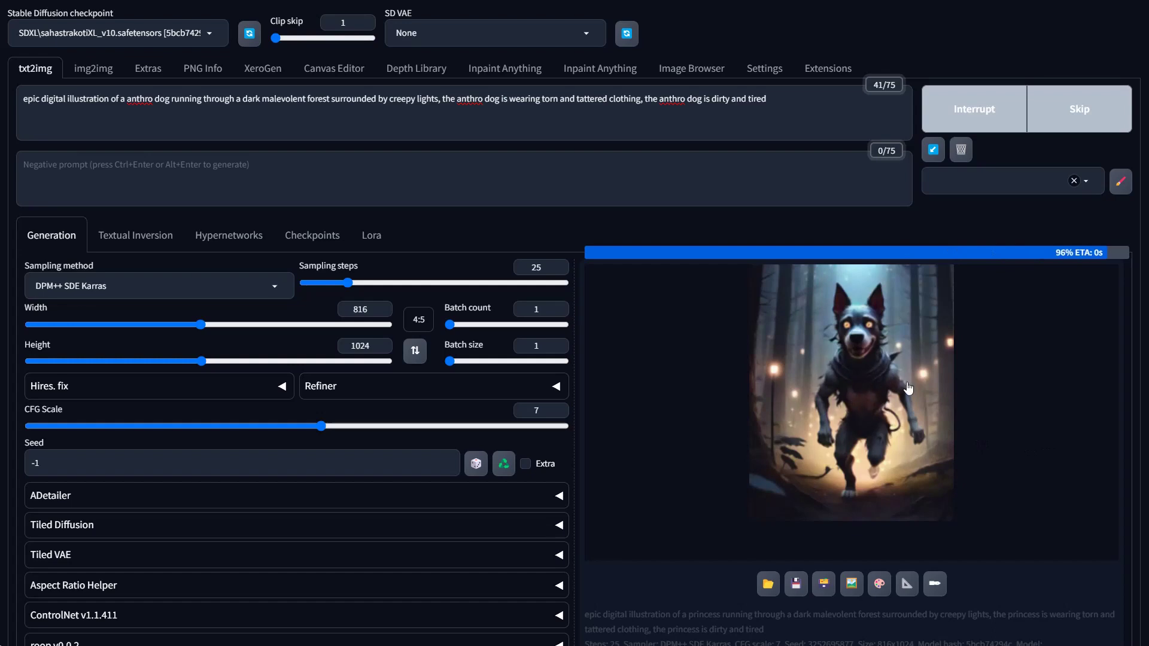
pyautogui.click(871, 392)
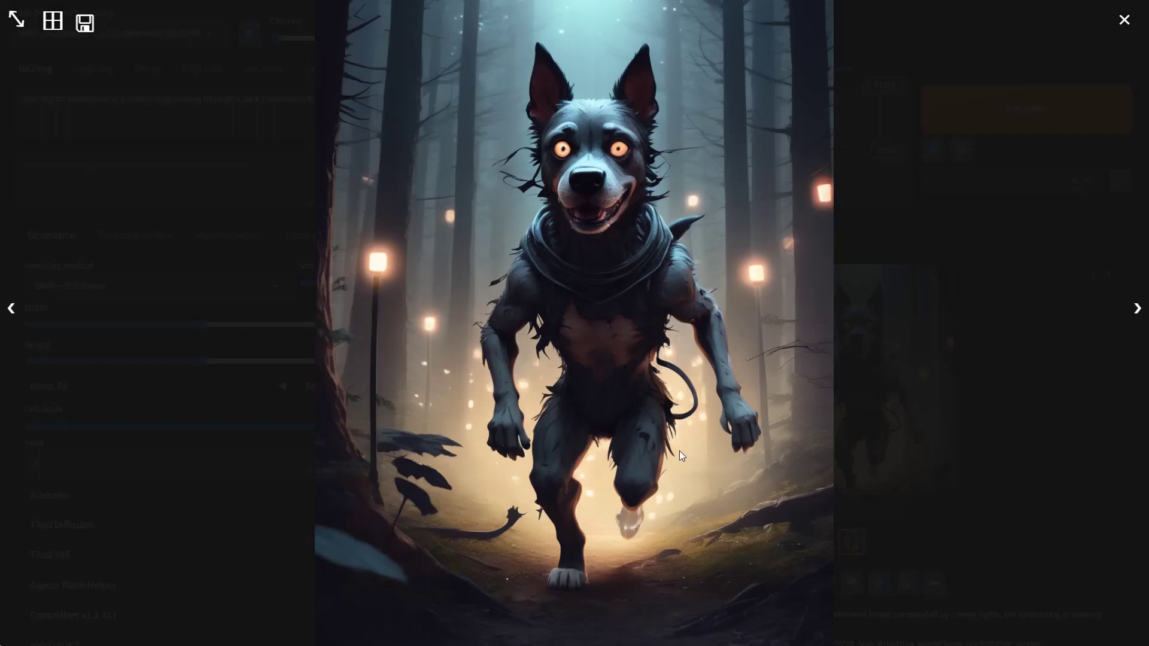
pyautogui.click(664, 390)
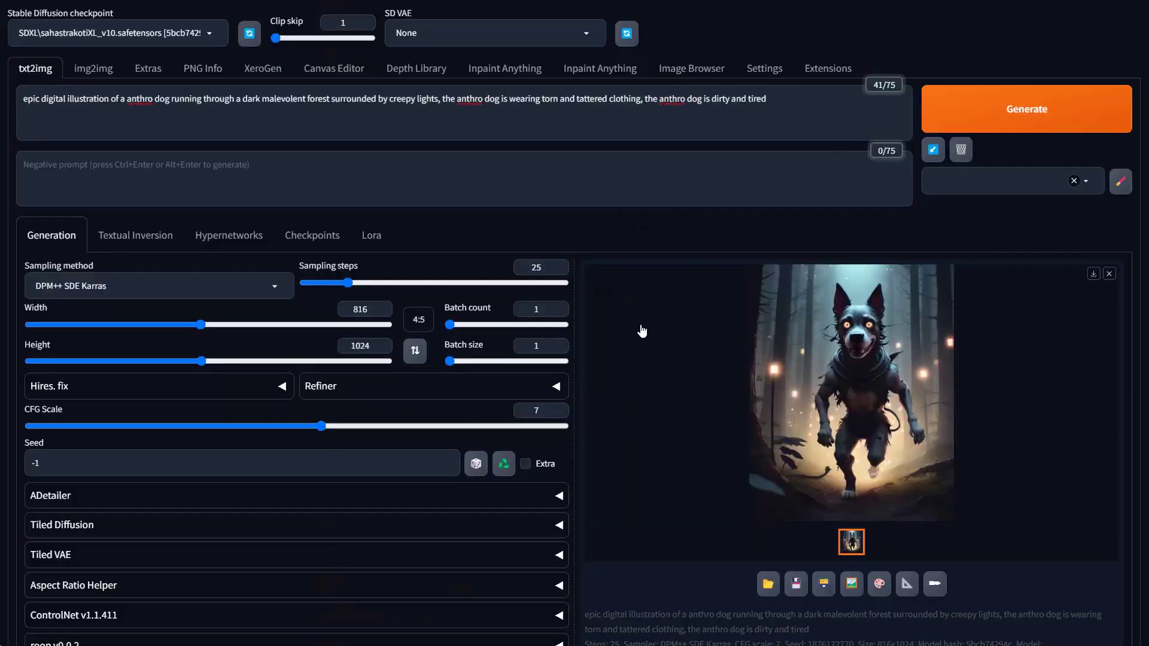
# Append ", creepy ancient house in background" to the end of the prompt.
pyautogui.moveTo(780, 101); pyautogui.dragTo(12, 102)
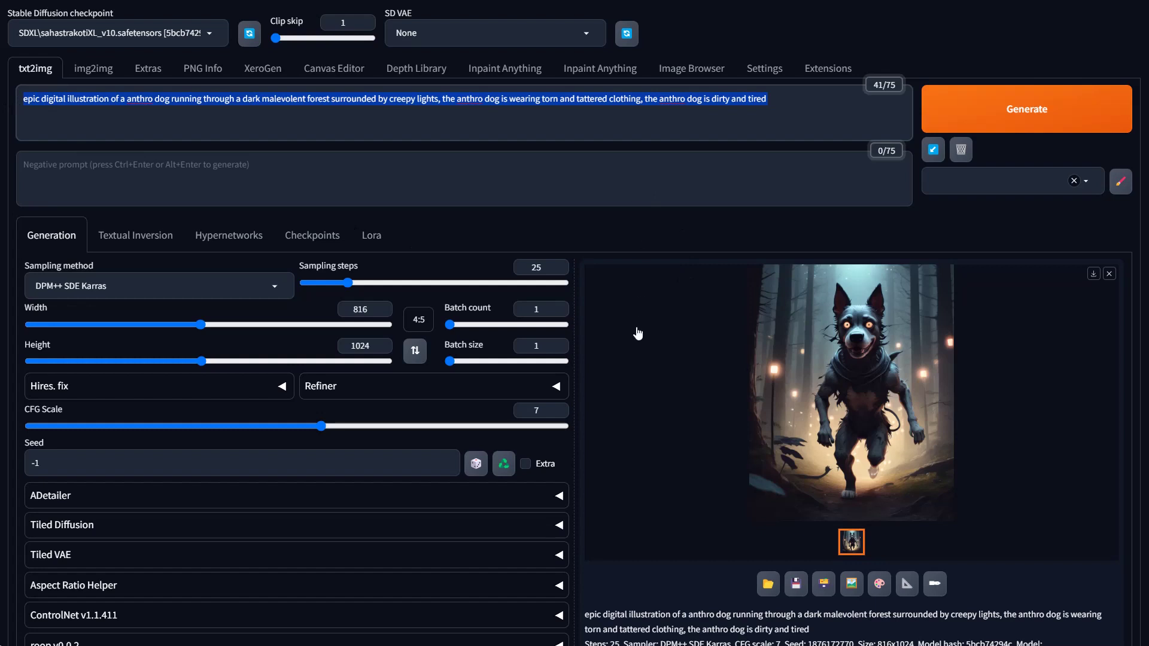
pyautogui.click(789, 97)
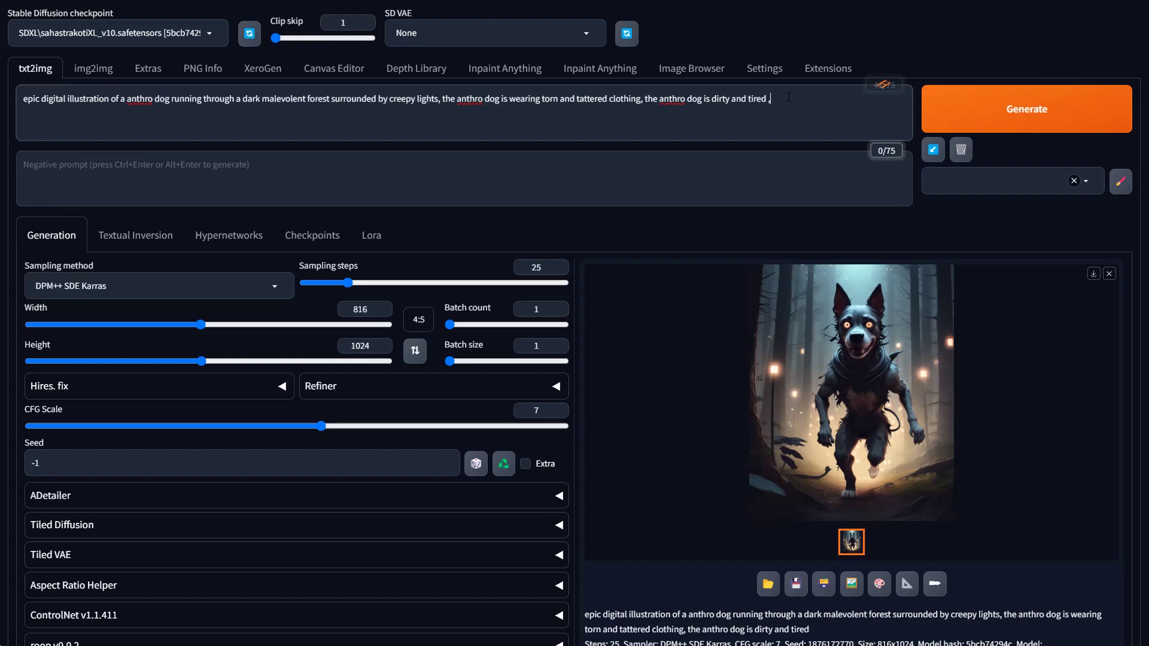
pyautogui.press('BackSpace')
pyautogui.press('BackSpace')
pyautogui.write(', creep')
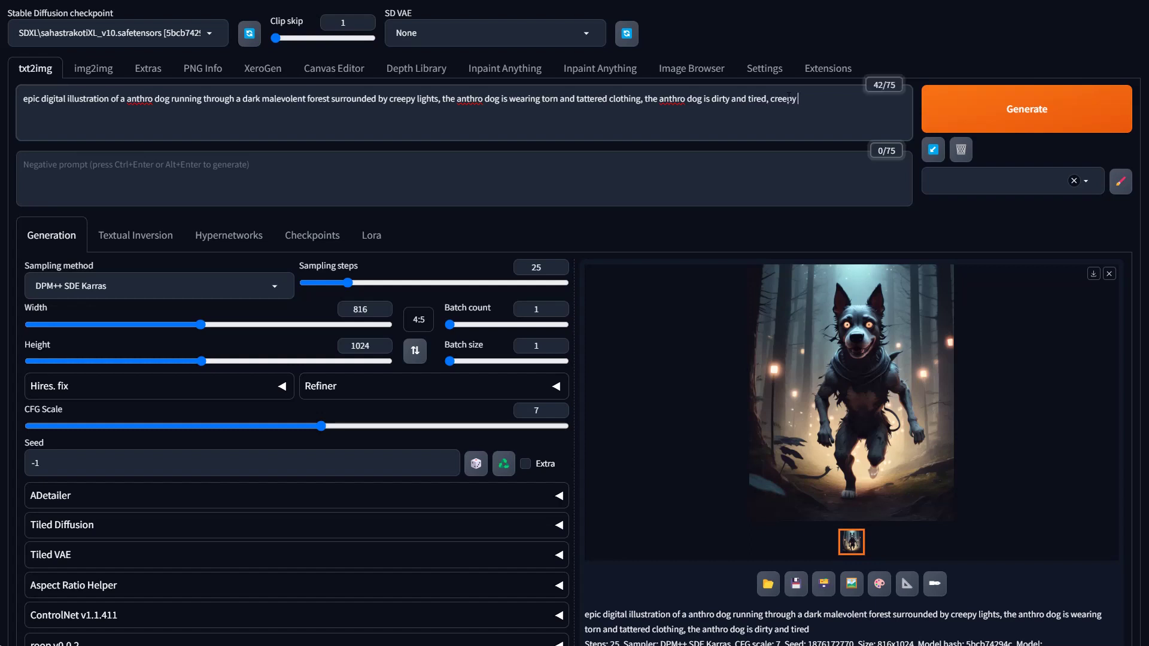
pyautogui.write('y ancient house in background')
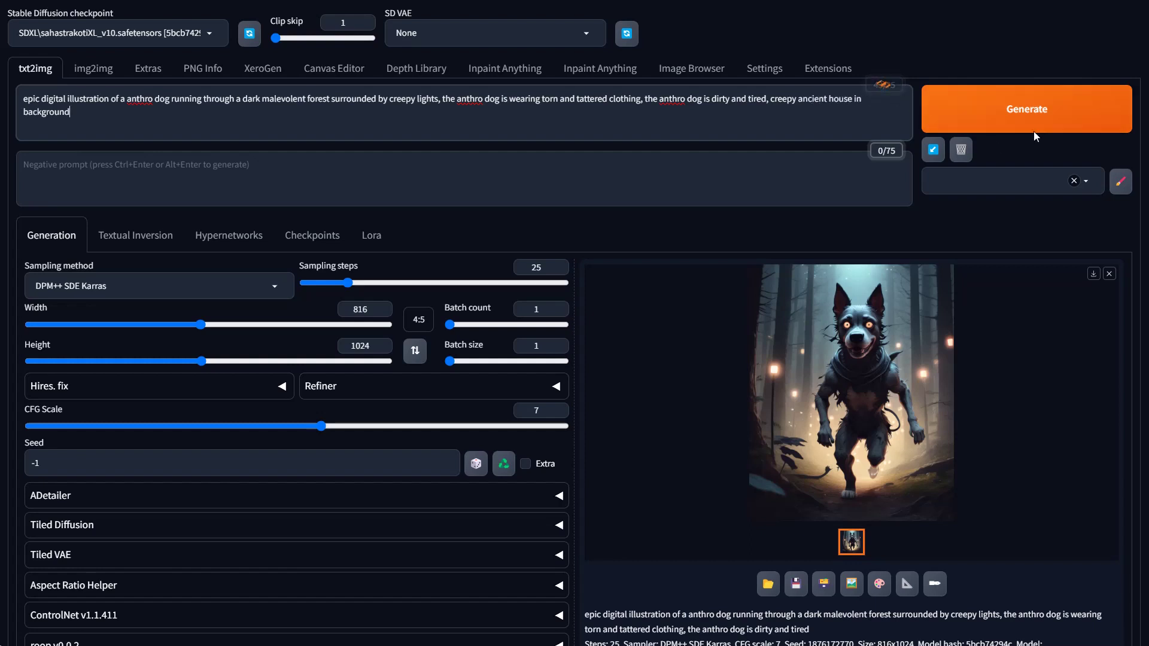
# Generate the image with the ancient house prompt, once at the present size and once with the dimensions swapped to 1024 × 816.
pyautogui.click(1033, 128)
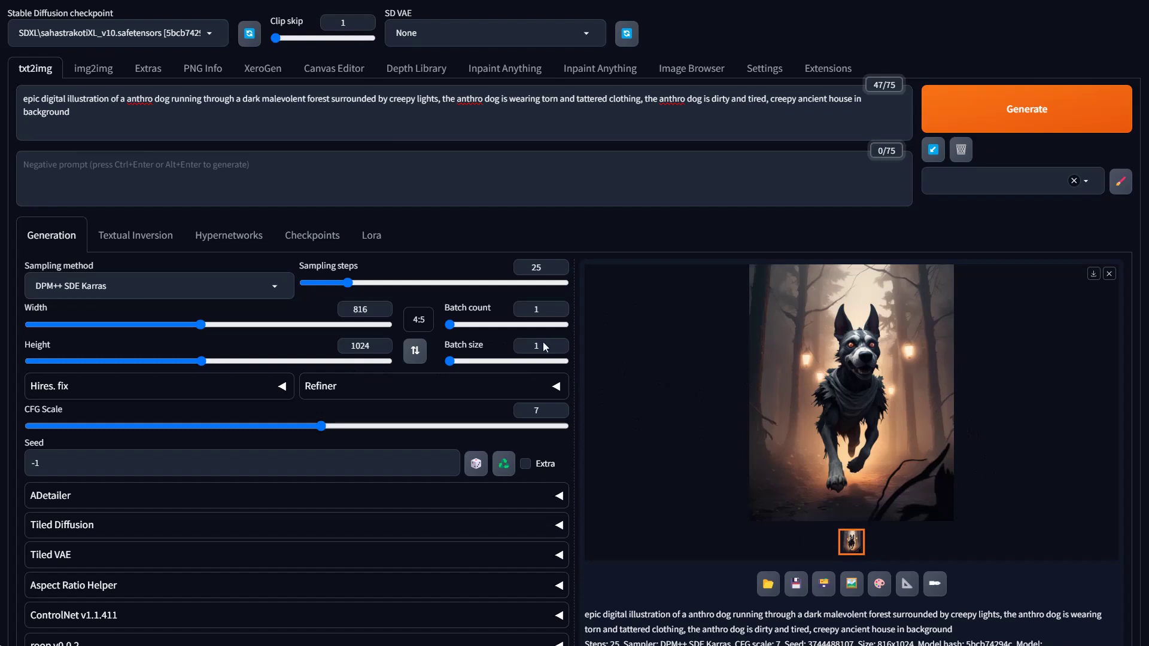
pyautogui.click(415, 351)
pyautogui.click(974, 123)
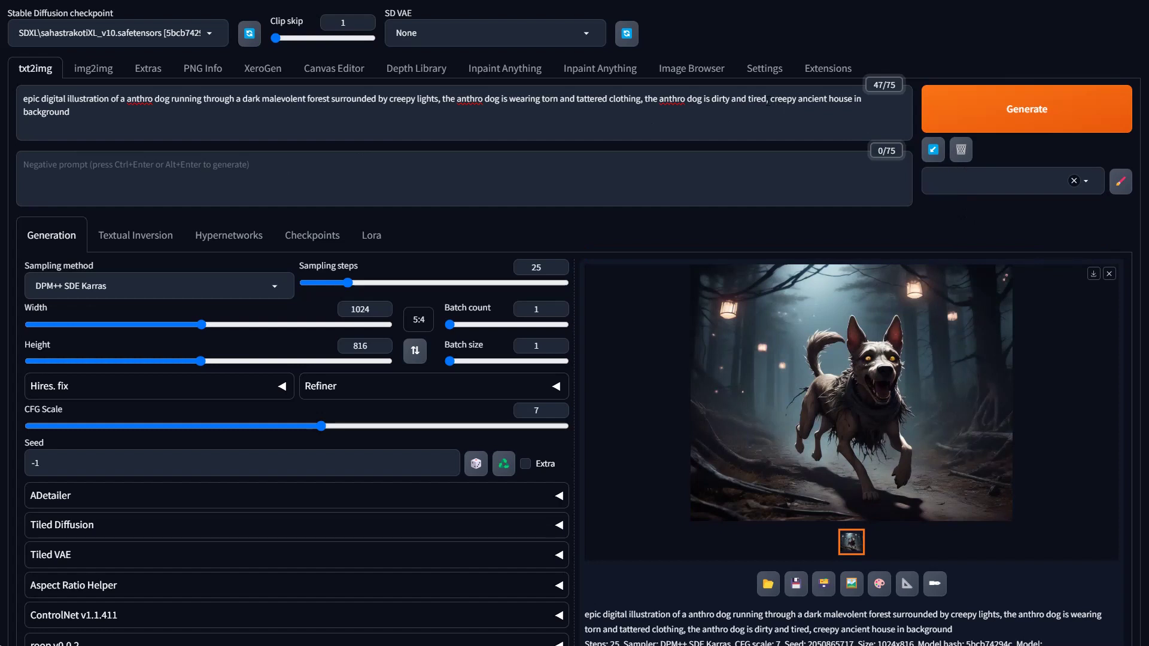
# Remove ", creepy ancient house in background" from the prompt and copy the remaining prompt text.
pyautogui.moveTo(769, 99); pyautogui.dragTo(857, 124)
pyautogui.press('BackSpace')
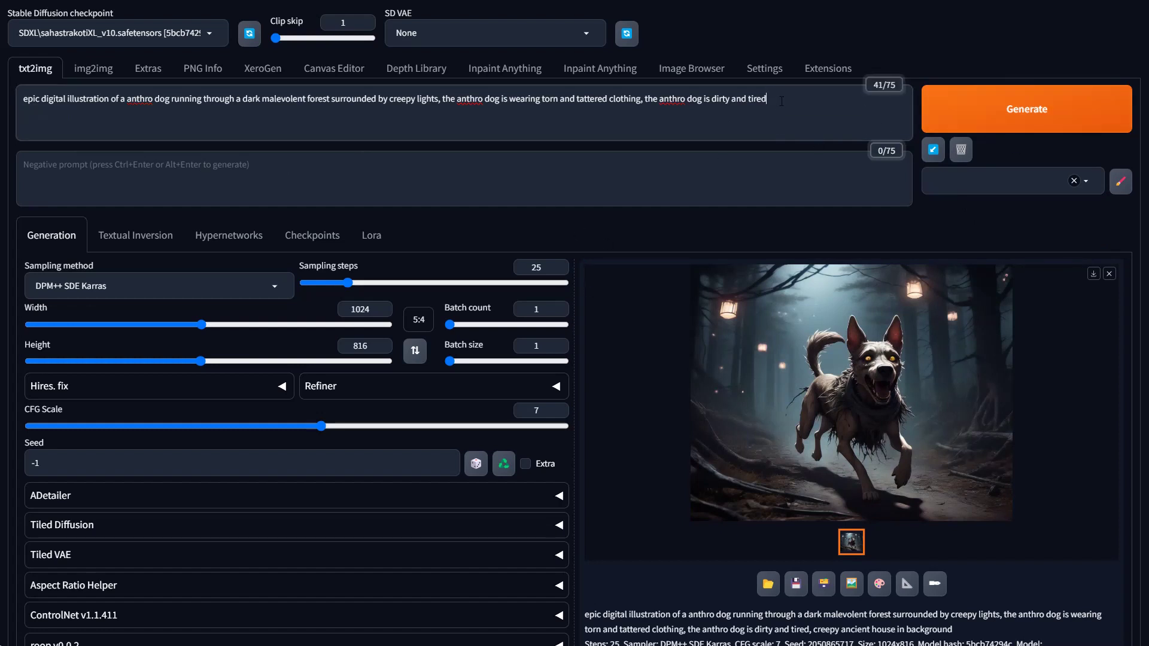
pyautogui.moveTo(781, 101); pyautogui.dragTo(32, 175)
pyautogui.hotkey('ctrl', 'c')
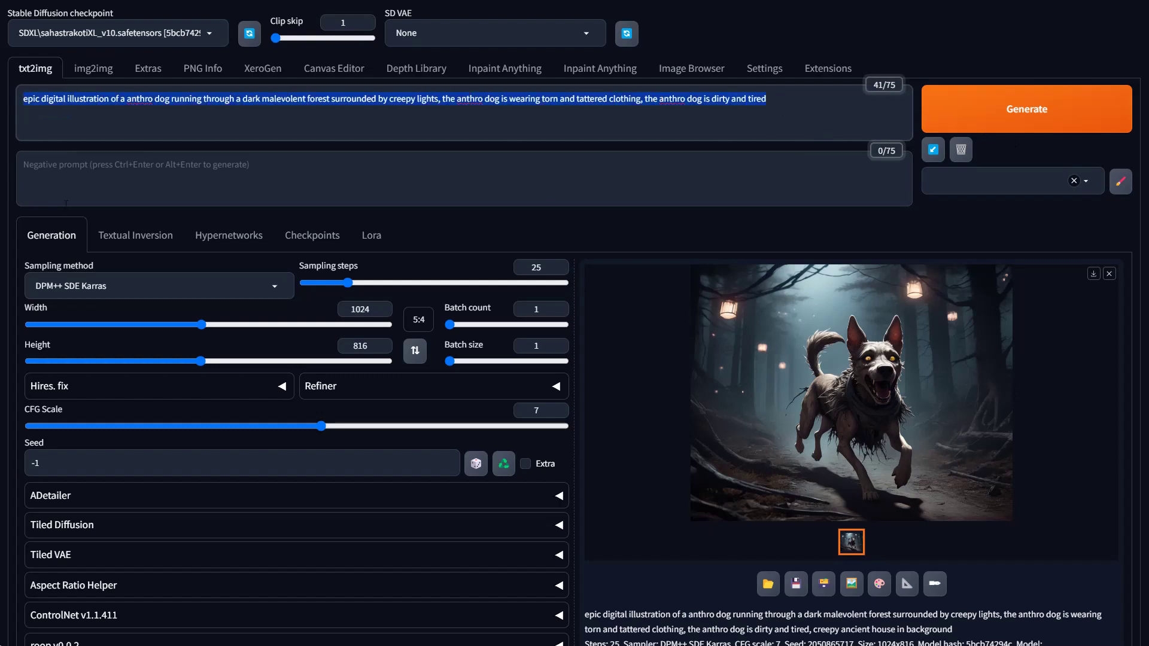
pyautogui.click(1123, 188)
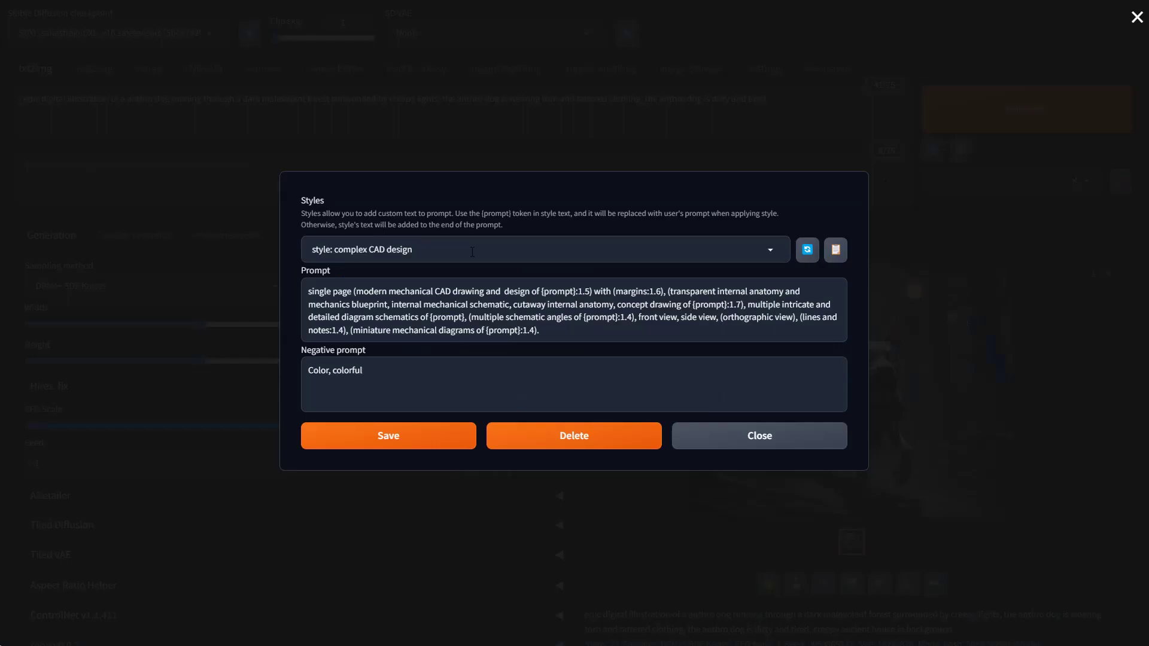
pyautogui.click(472, 252)
pyautogui.press('Escape')
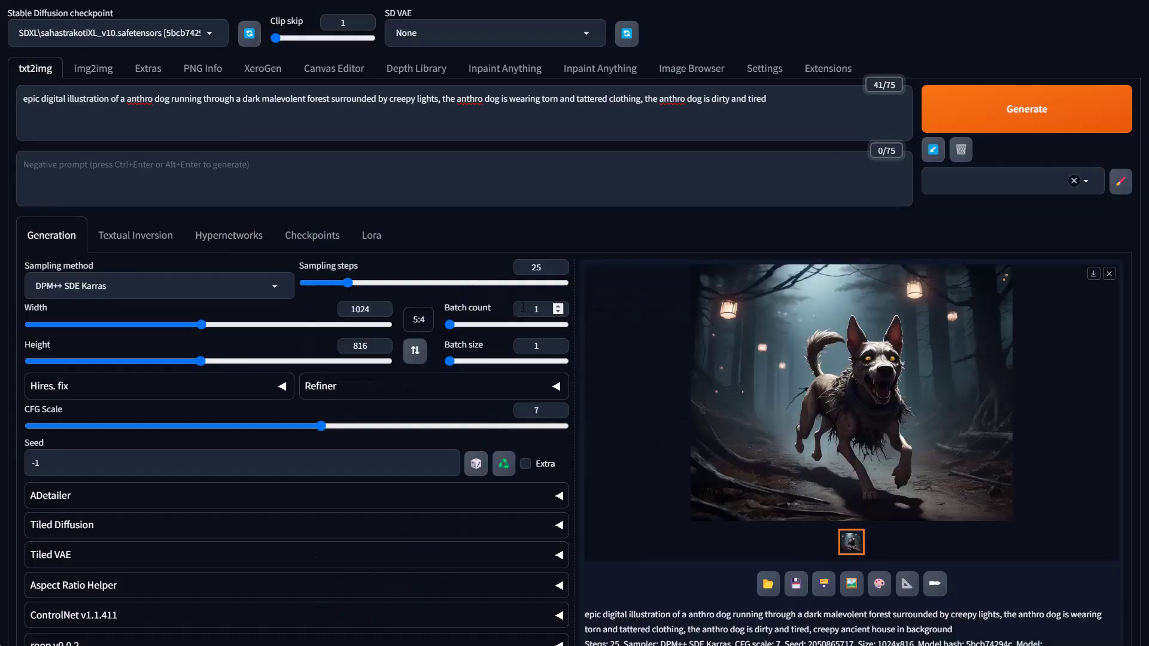
# Open the styles editor, clear the selected style name and name a new style "Style: Scared Character running through dark forest".
pyautogui.click(1122, 183)
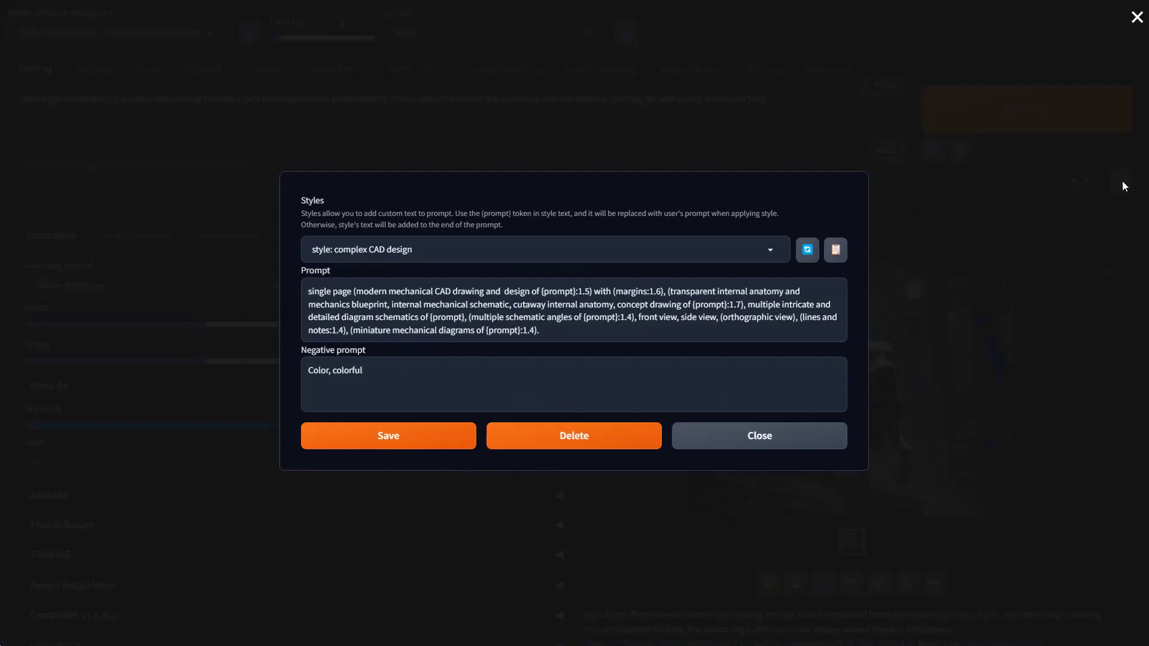
pyautogui.press('Escape')
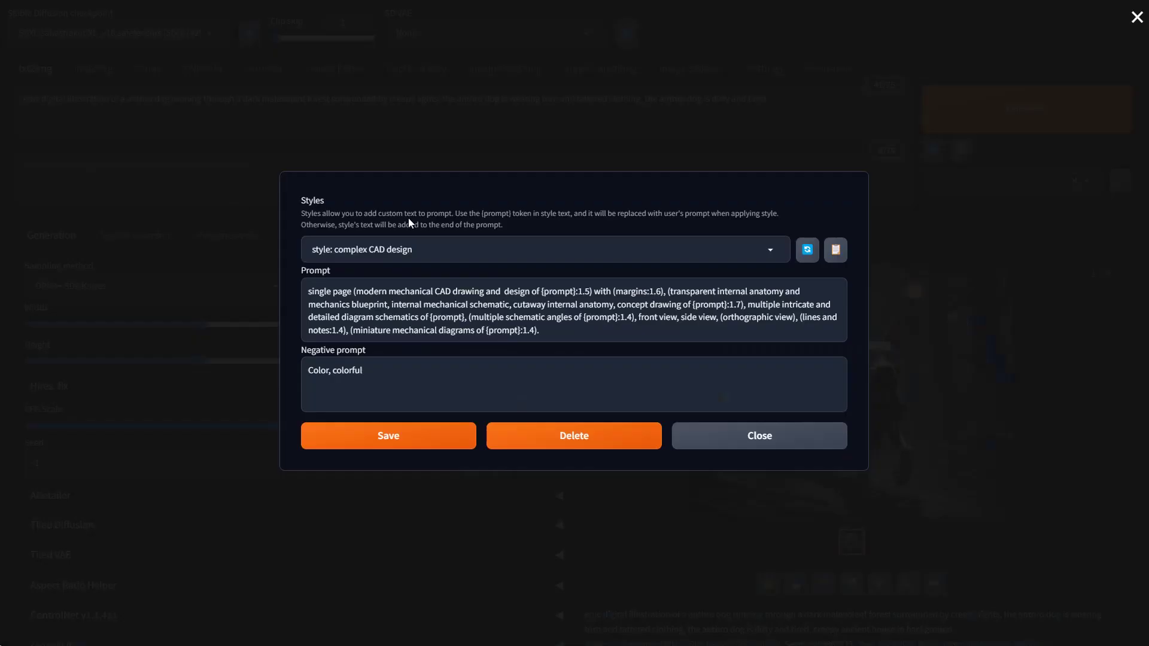
pyautogui.click(315, 249)
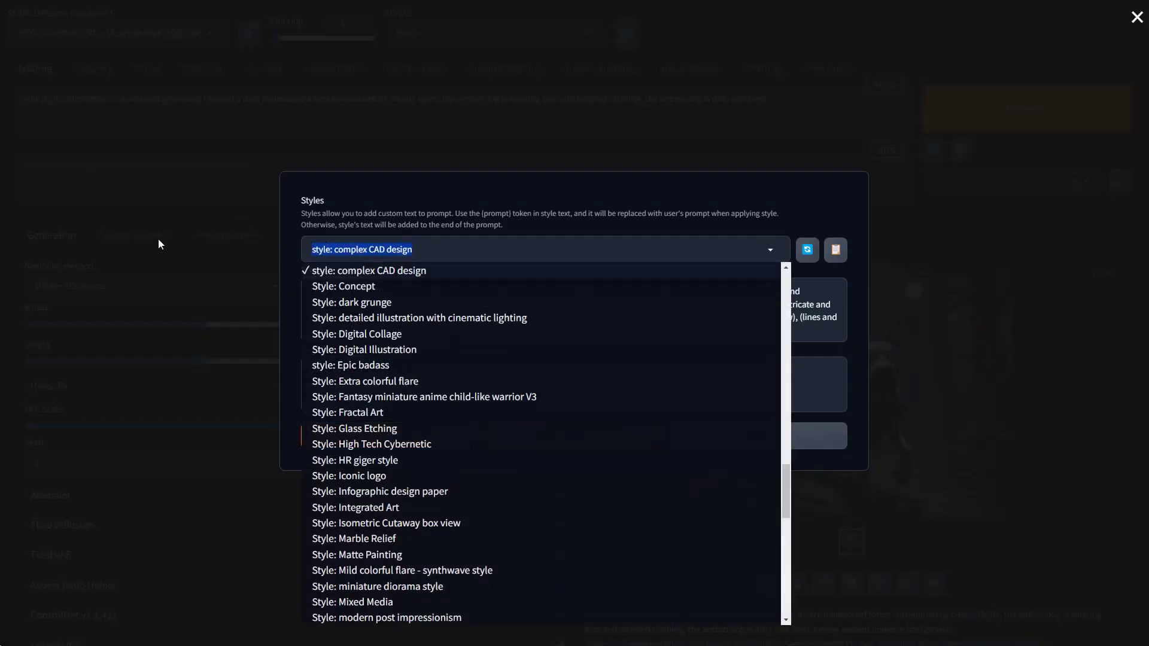
pyautogui.press('BackSpace')
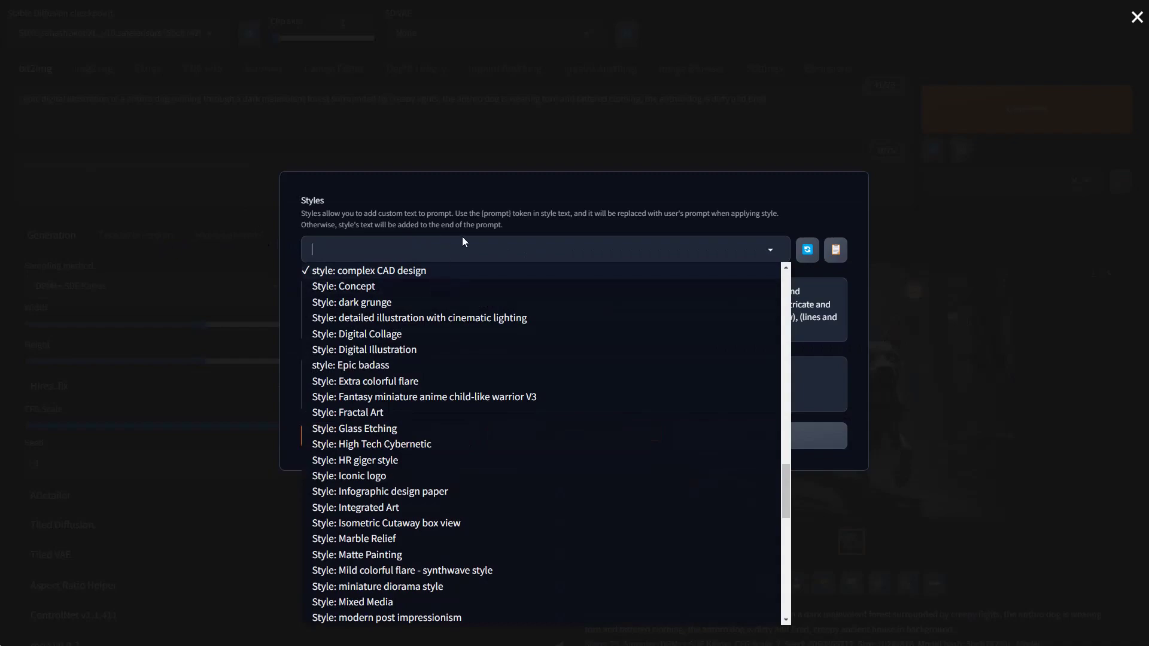
pyautogui.press('Tab')
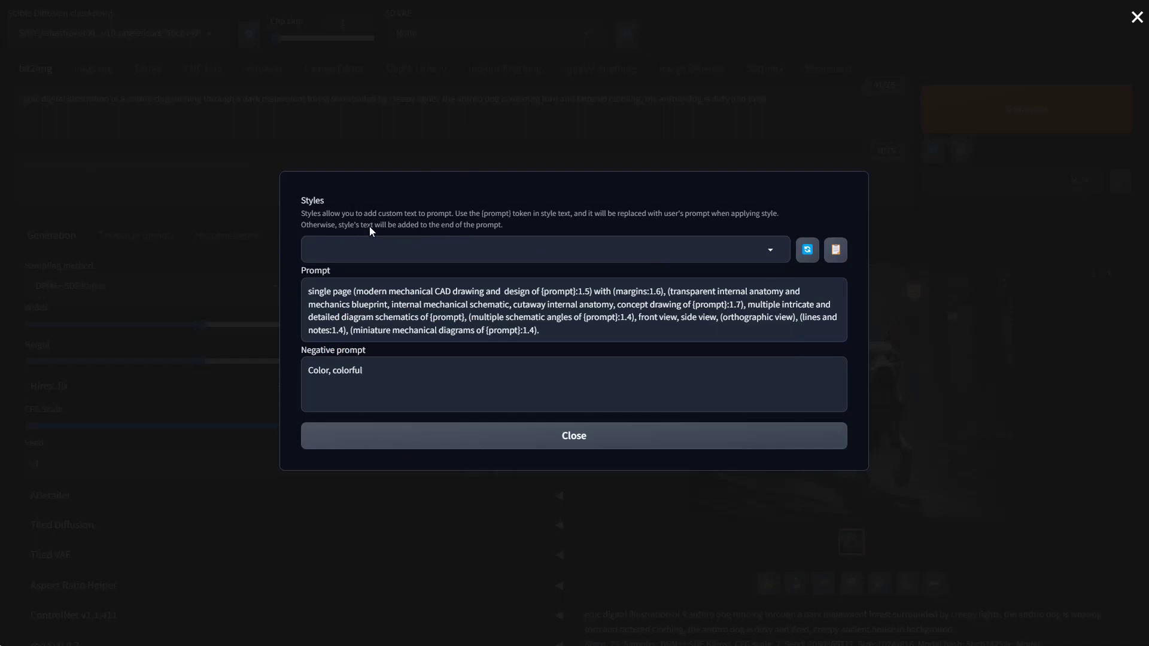
pyautogui.click(365, 252)
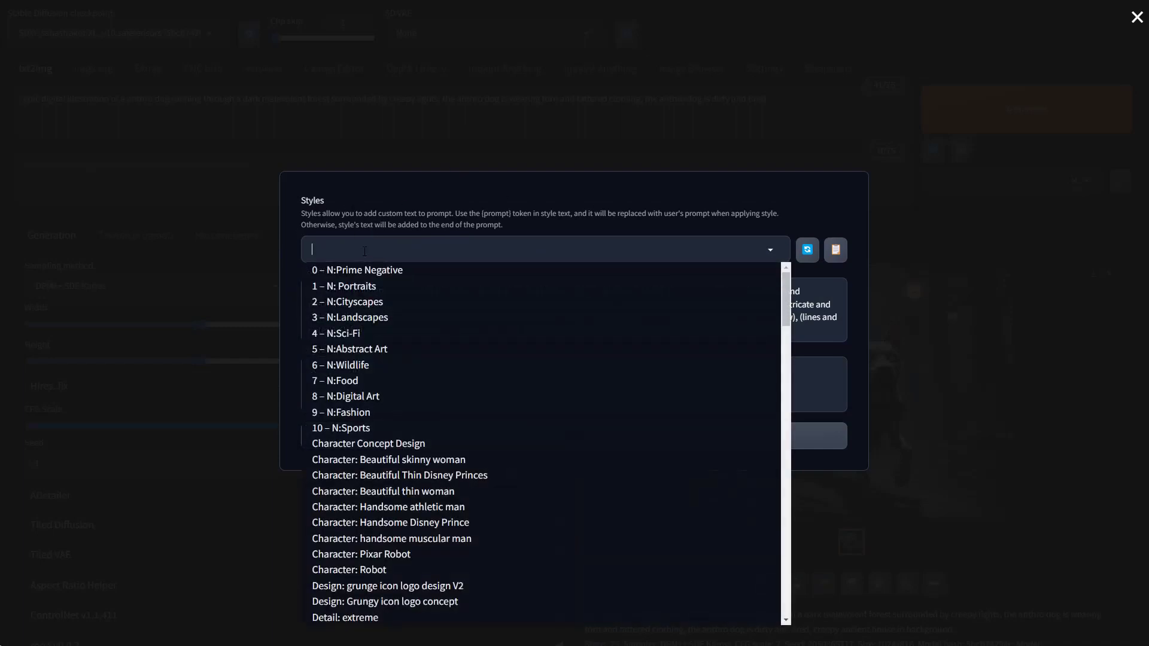
pyautogui.write('Style')
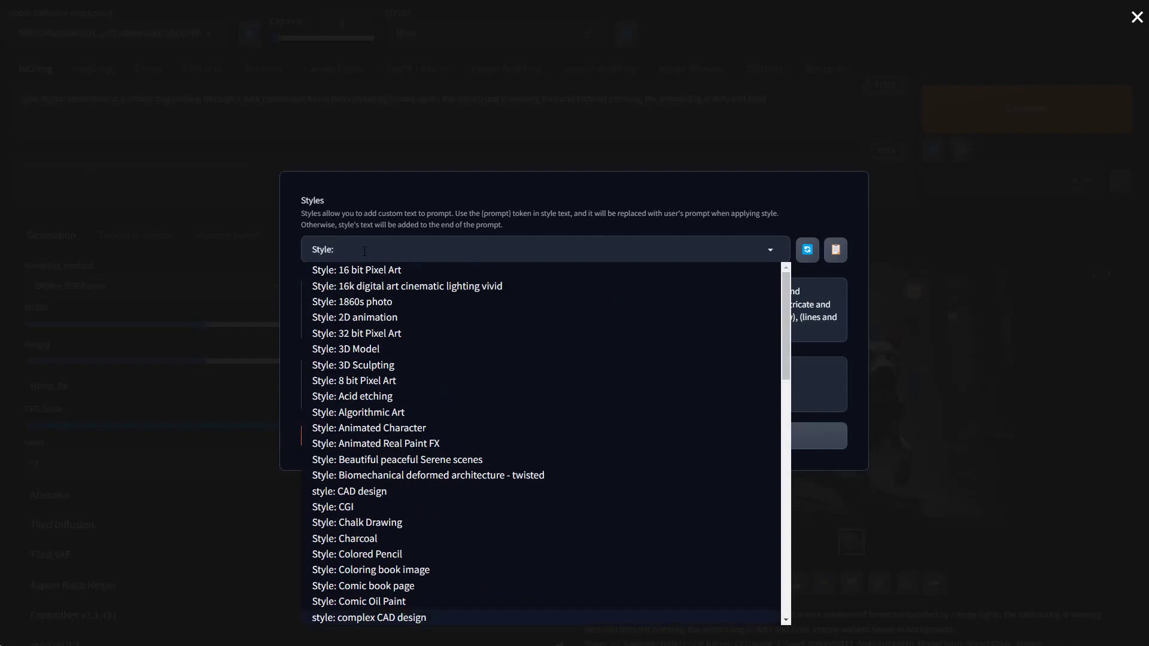
pyautogui.write(': Scared ')
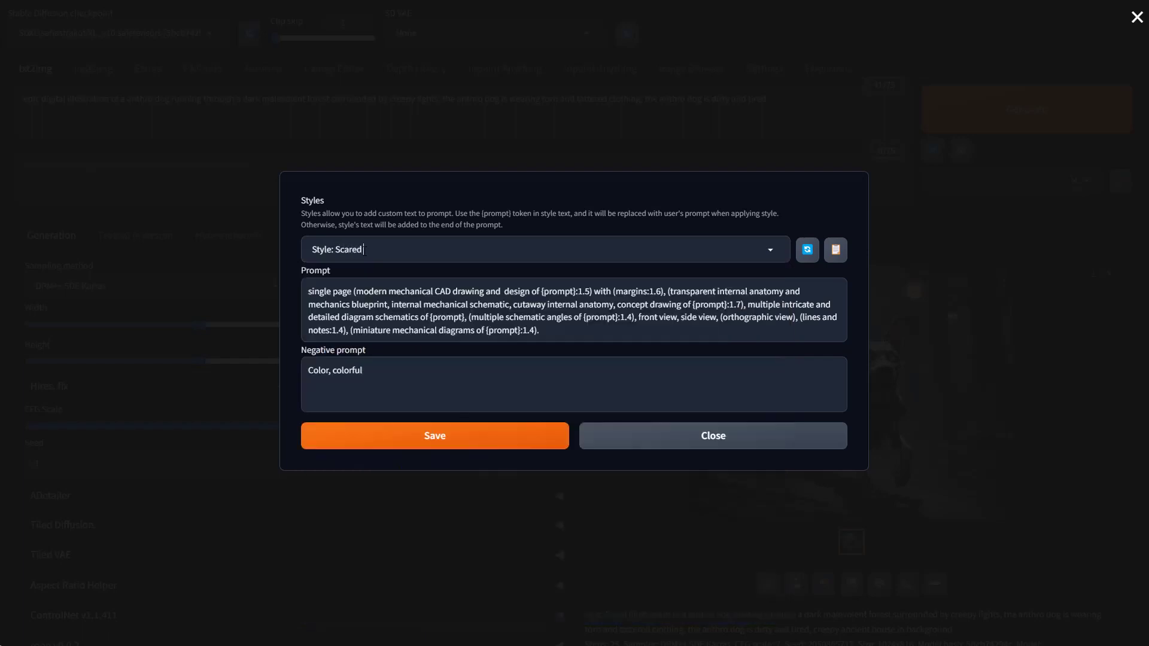
pyautogui.write('Character running through dark forest')
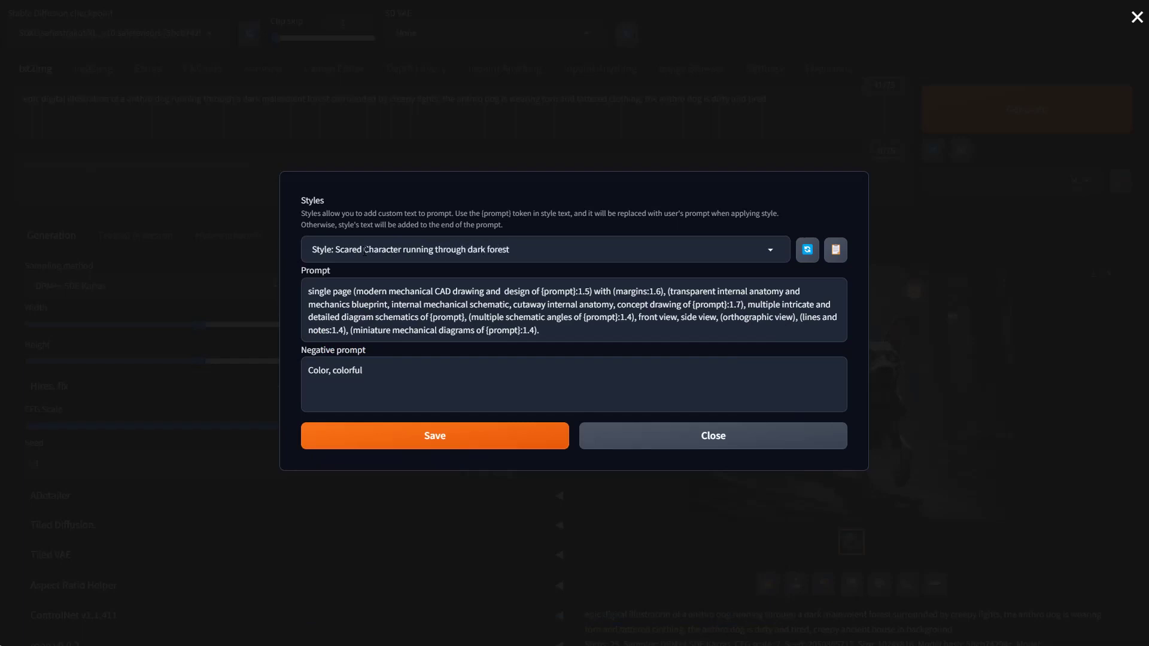
# Replace the new style's prompt text in the styles editor with the copied anthro dog prompt.
pyautogui.click(539, 329)
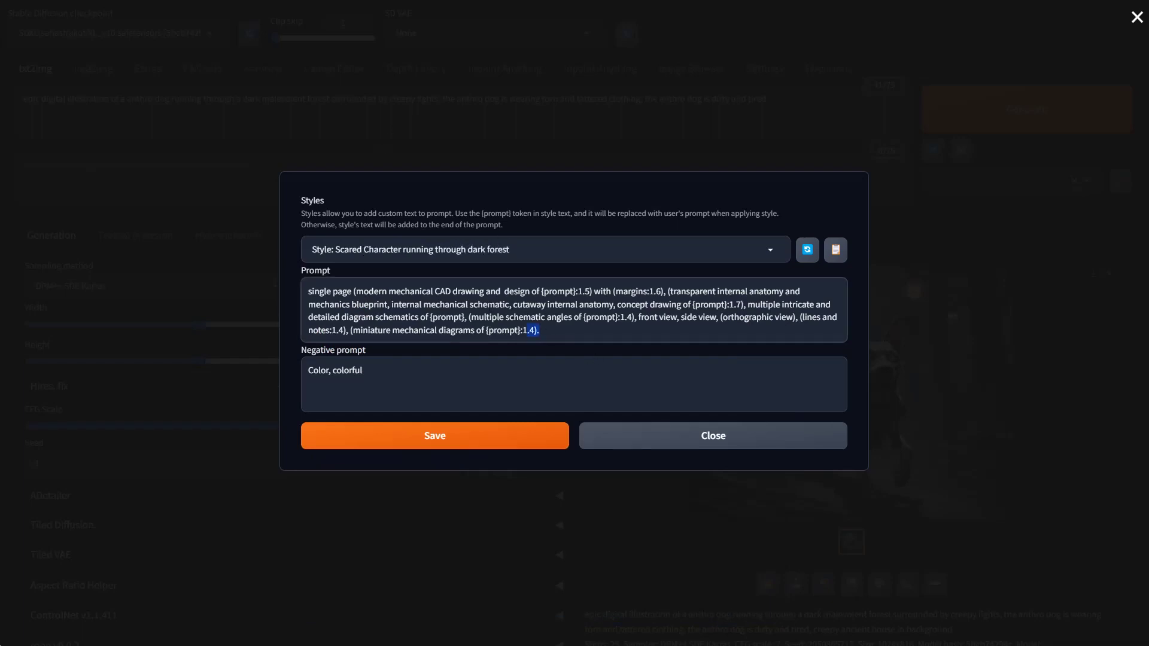
pyautogui.press('Escape')
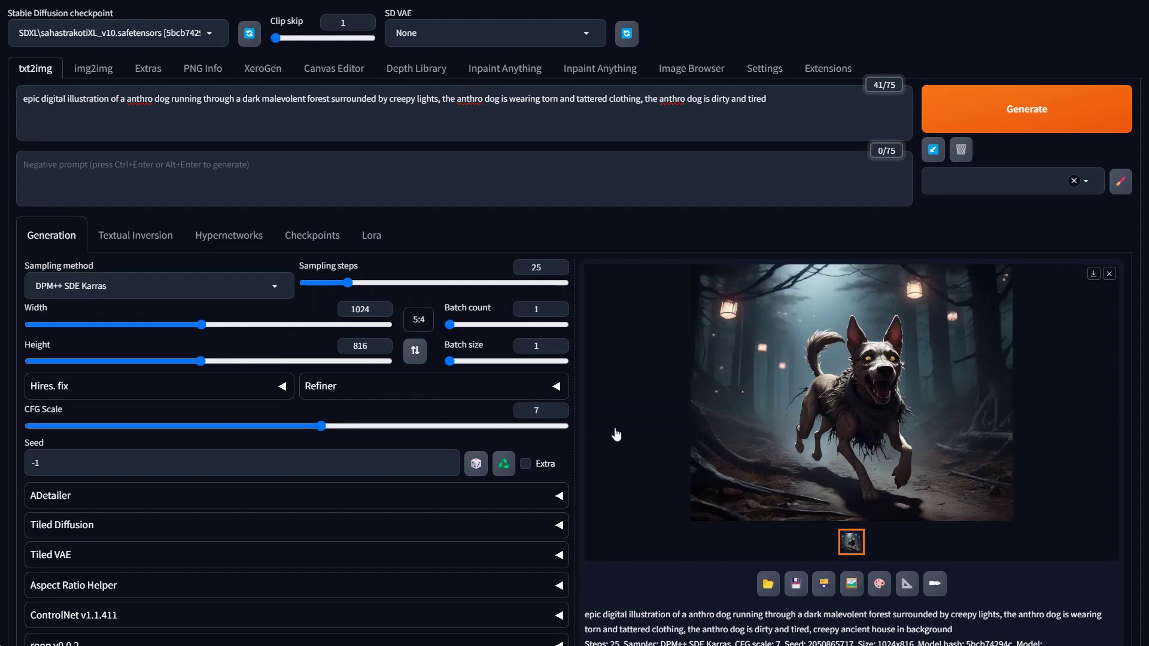
pyautogui.click(1120, 180)
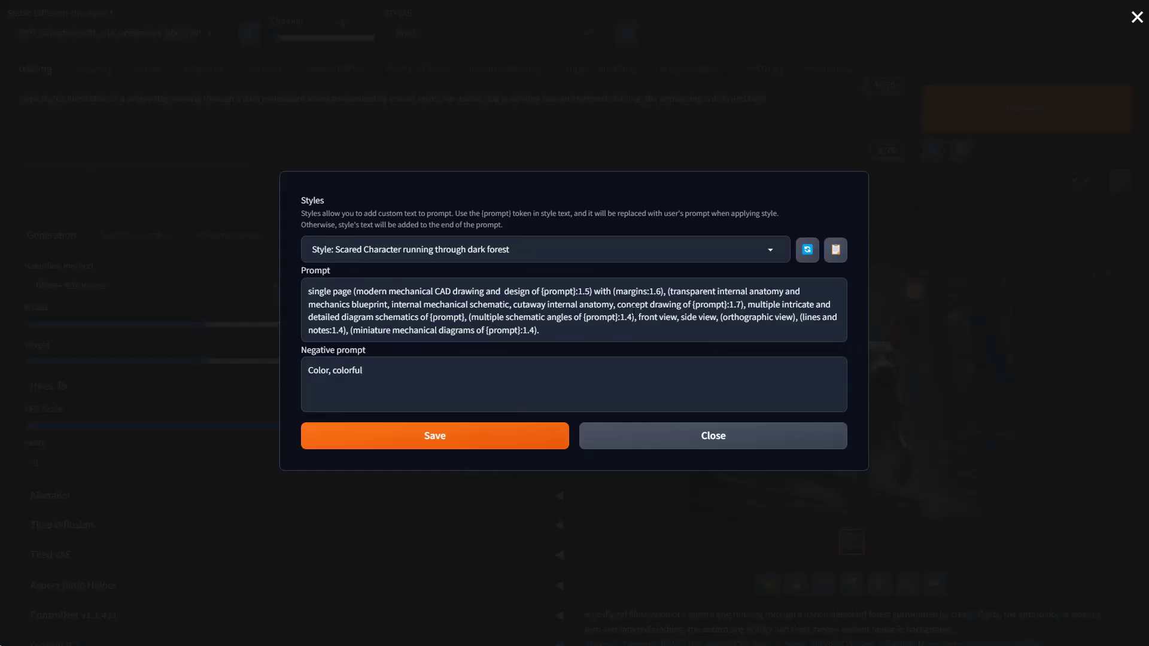
pyautogui.moveTo(540, 330); pyautogui.dragTo(278, 281)
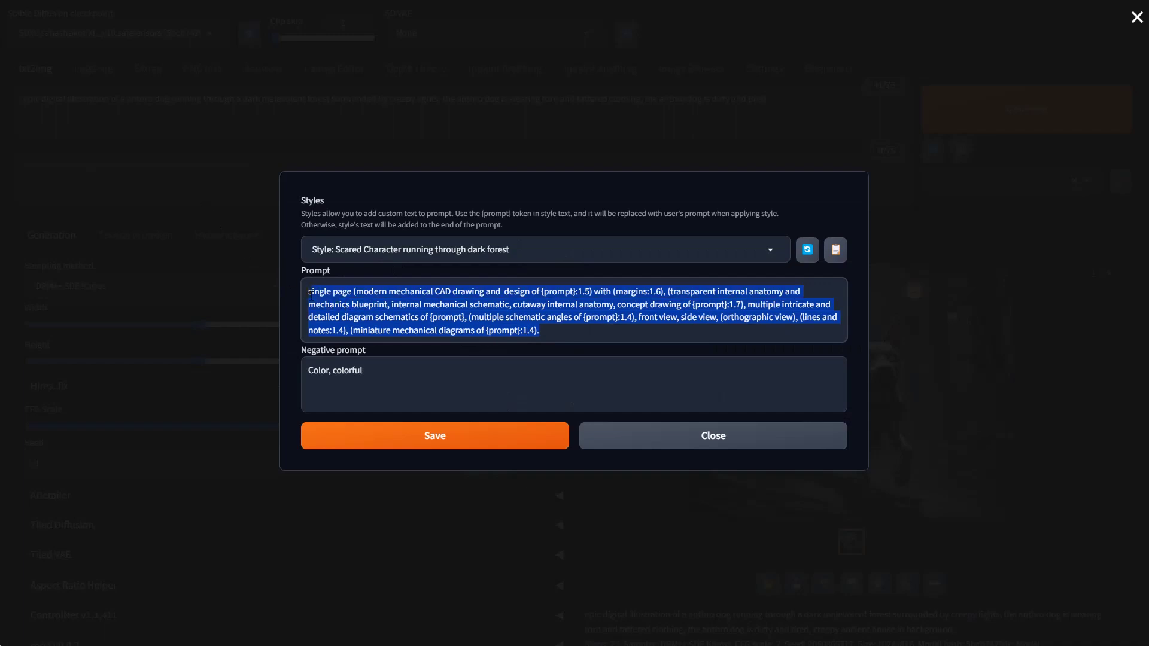
pyautogui.press('BackSpace')
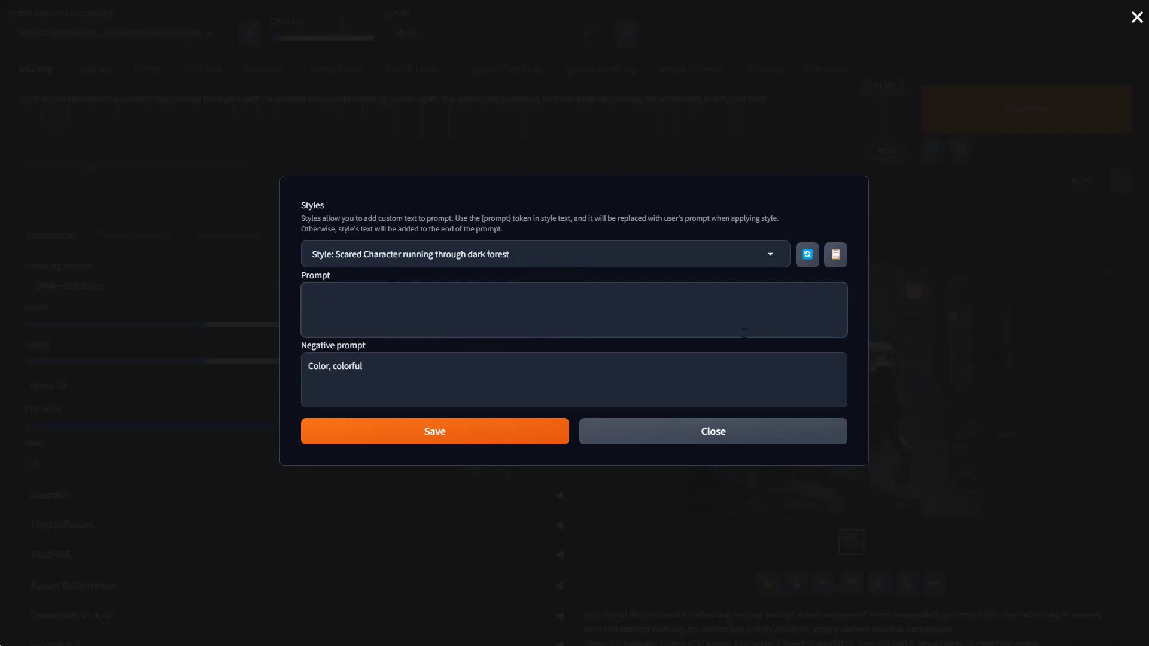
pyautogui.hotkey('ctrl', 'v')
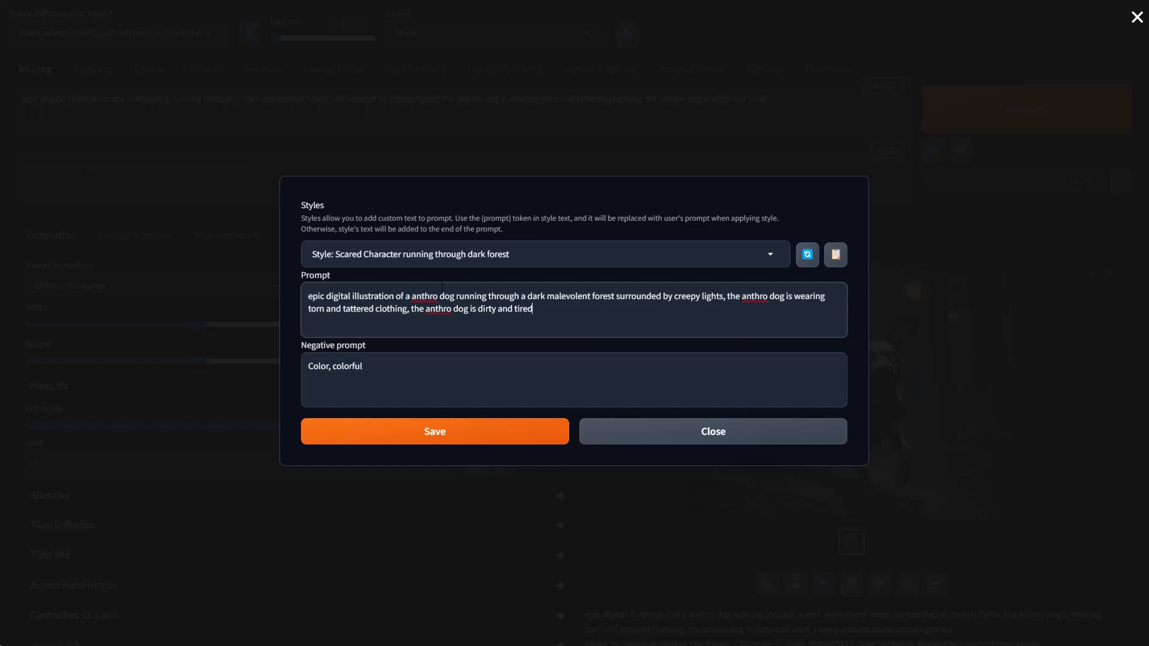
# Replace the first "anthro dog" in the style's prompt with the token {prompt}.
pyautogui.moveTo(456, 297); pyautogui.dragTo(411, 296)
pyautogui.write('{prompt')
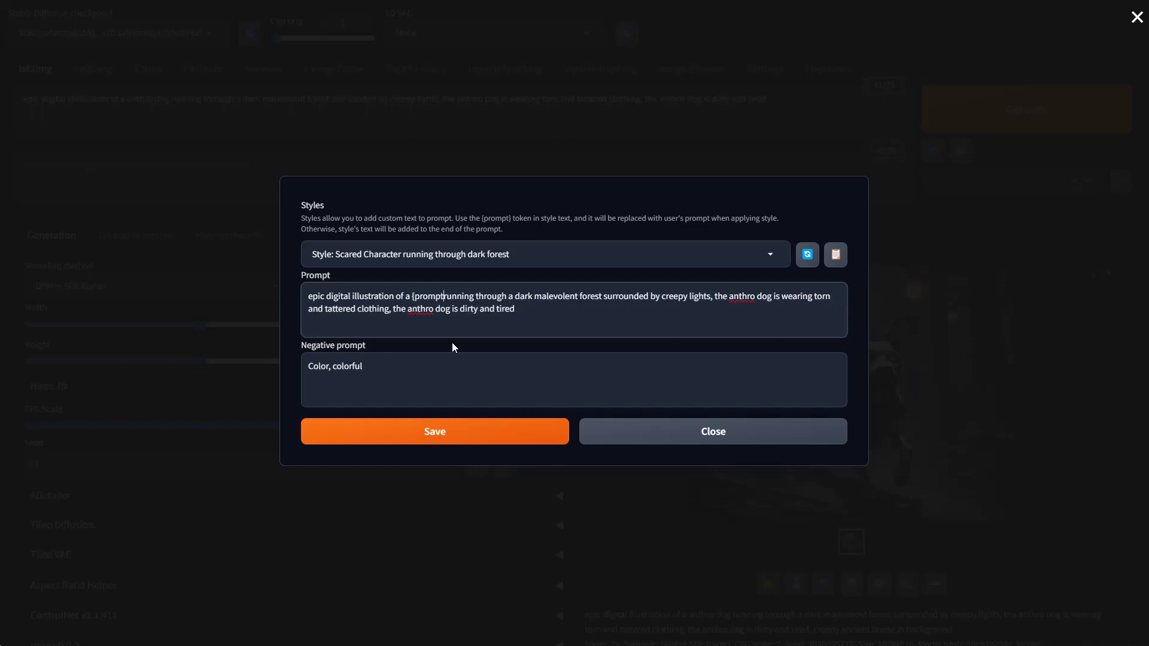
pyautogui.write('}')
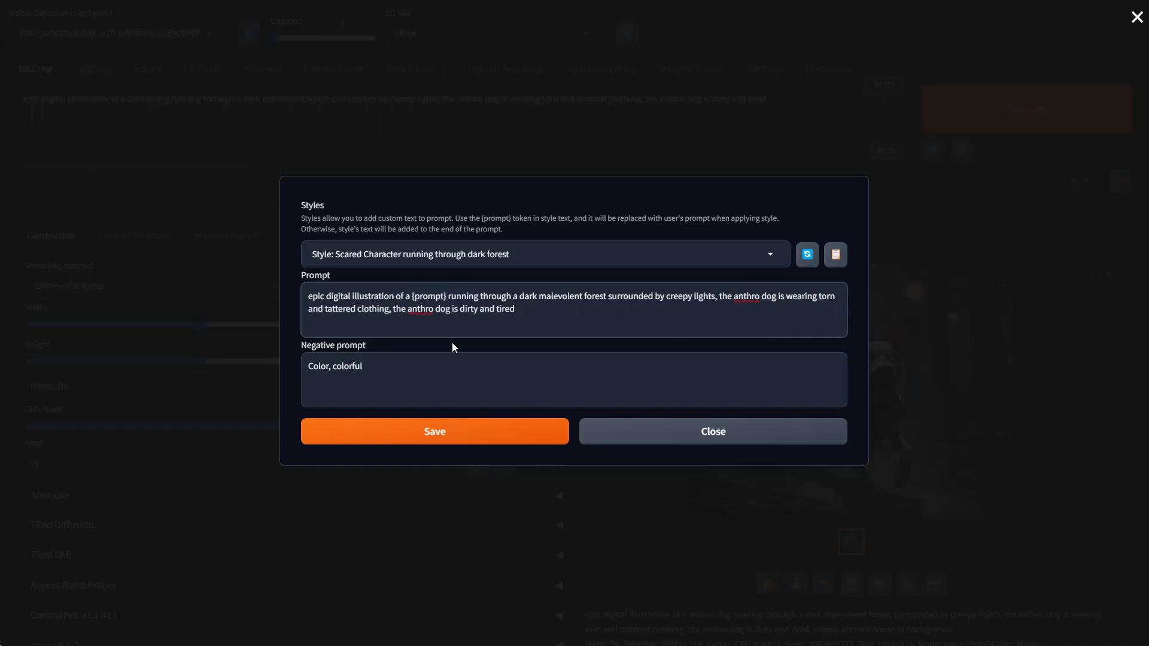
# Copy the {prompt} token over the two remaining "anthro dog" mentions in the style's prompt.
pyautogui.hotkey('shift', 'Left')
pyautogui.hotkey('shift', 'Left')
pyautogui.hotkey('shift', 'Left')
pyautogui.hotkey('shift', 'Left')
pyautogui.hotkey('shift', 'Left')
pyautogui.hotkey('shift', 'Left')
pyautogui.hotkey('shift', 'Left')
pyautogui.hotkey('shift', 'Left')
pyautogui.hotkey('ctrl', 'c')
pyautogui.moveTo(776, 296); pyautogui.dragTo(734, 297)
pyautogui.hotkey('ctrl', 'v')
pyautogui.moveTo(451, 310); pyautogui.dragTo(408, 309)
pyautogui.hotkey('ctrl', 'v')
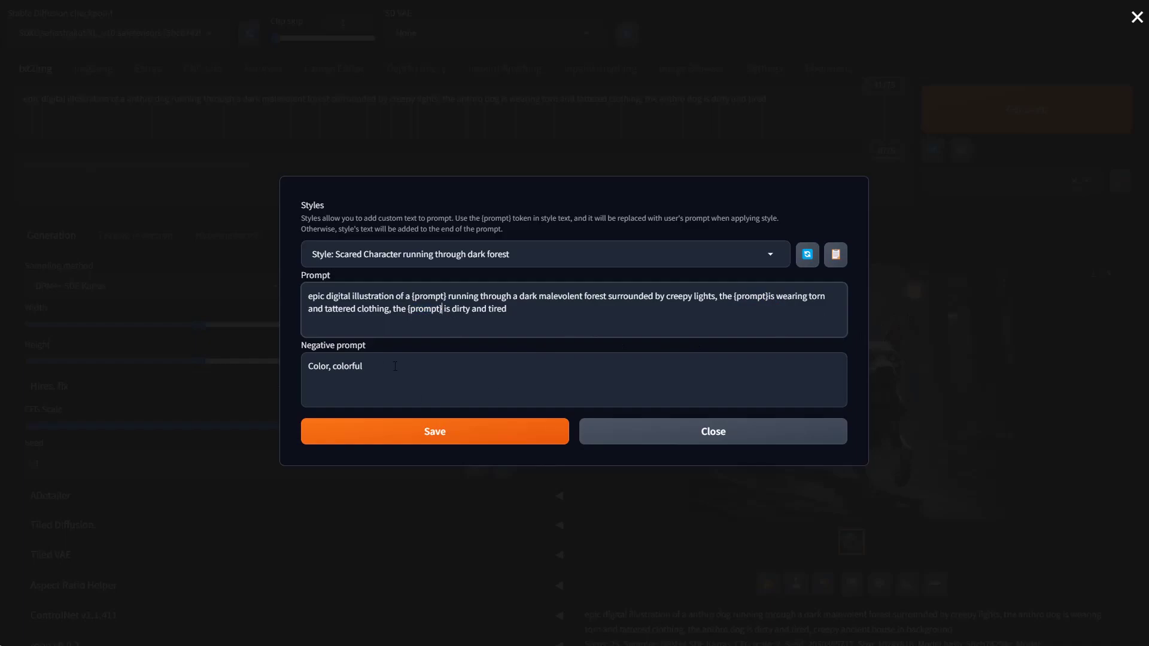
# Clear "Color, colorful" from the style's negative prompt and save the style, closing the styles editor.
pyautogui.click(375, 431)
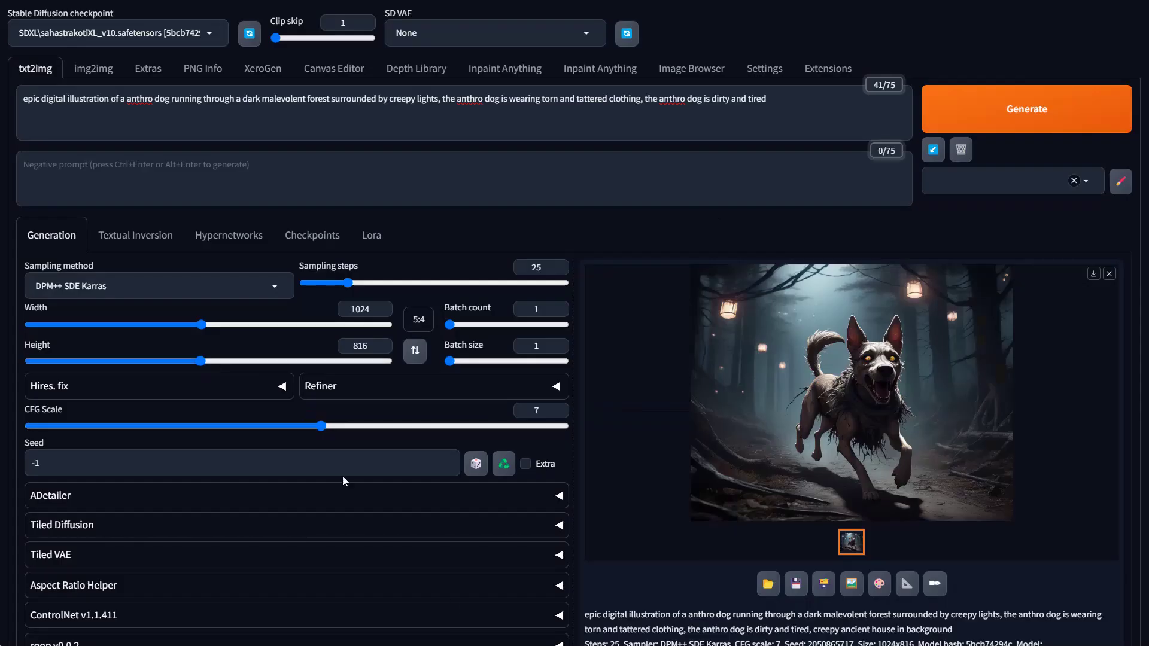
pyautogui.click(1121, 181)
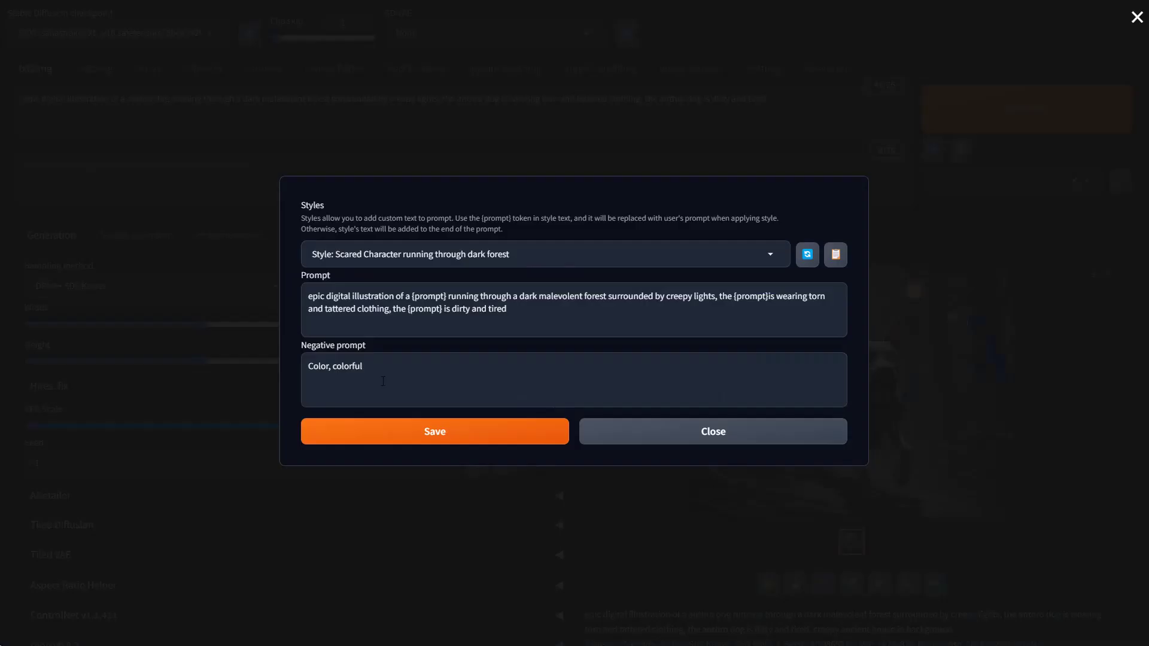
pyautogui.click(383, 382)
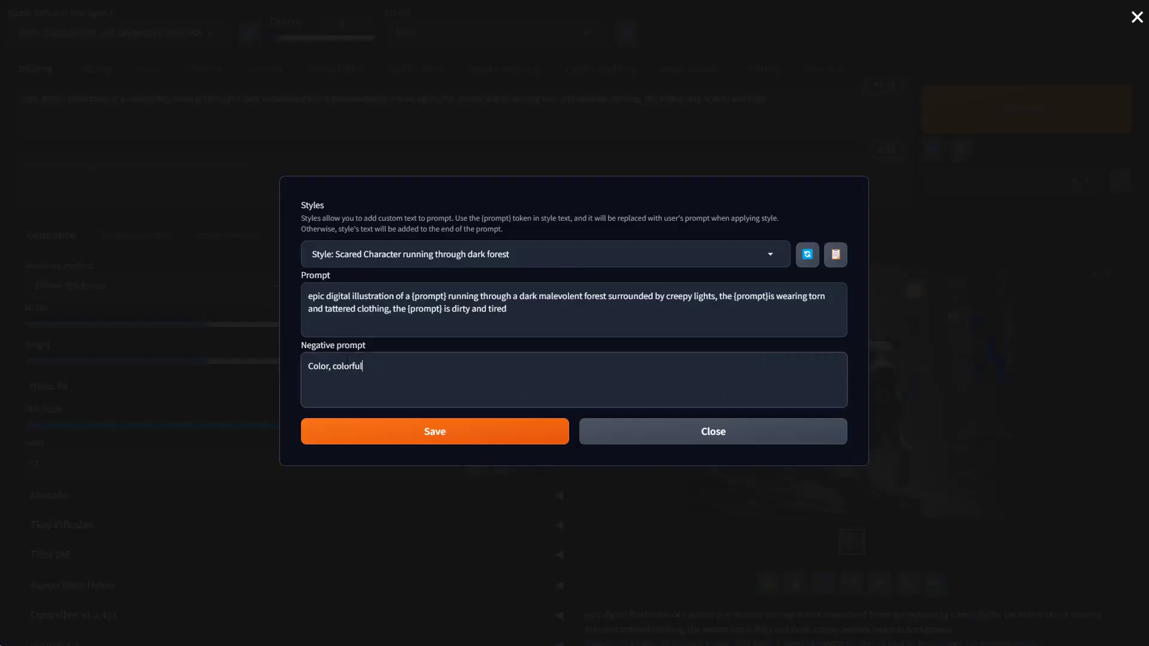
pyautogui.moveTo(383, 381); pyautogui.dragTo(294, 370)
pyautogui.press('BackSpace')
pyautogui.click(483, 440)
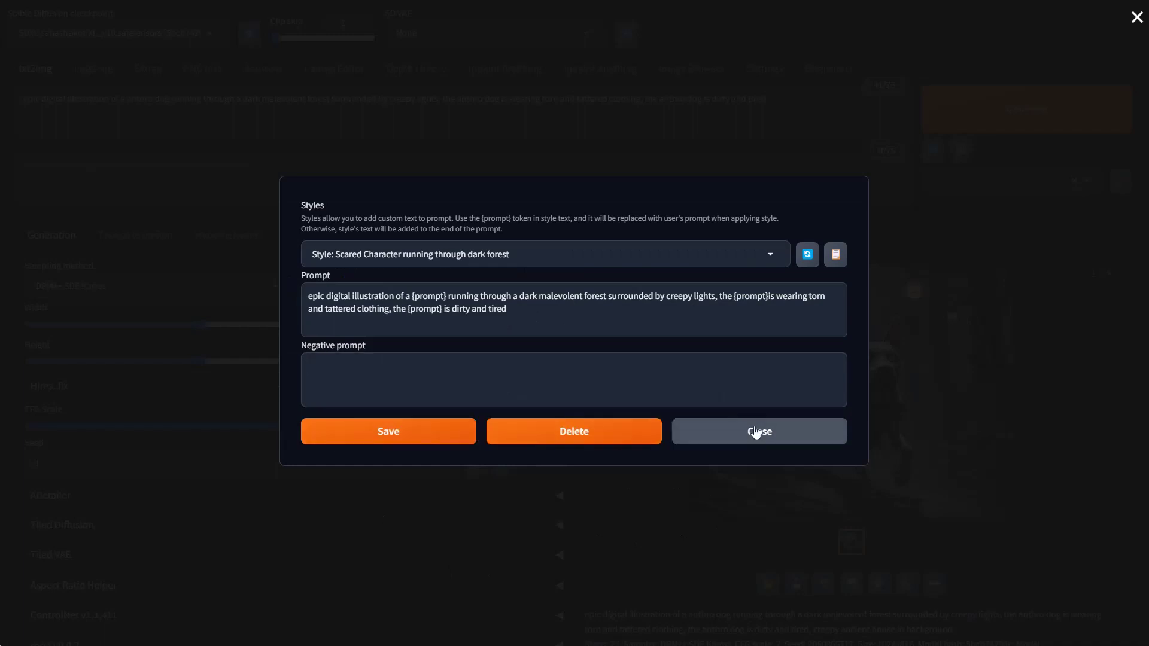
pyautogui.click(759, 431)
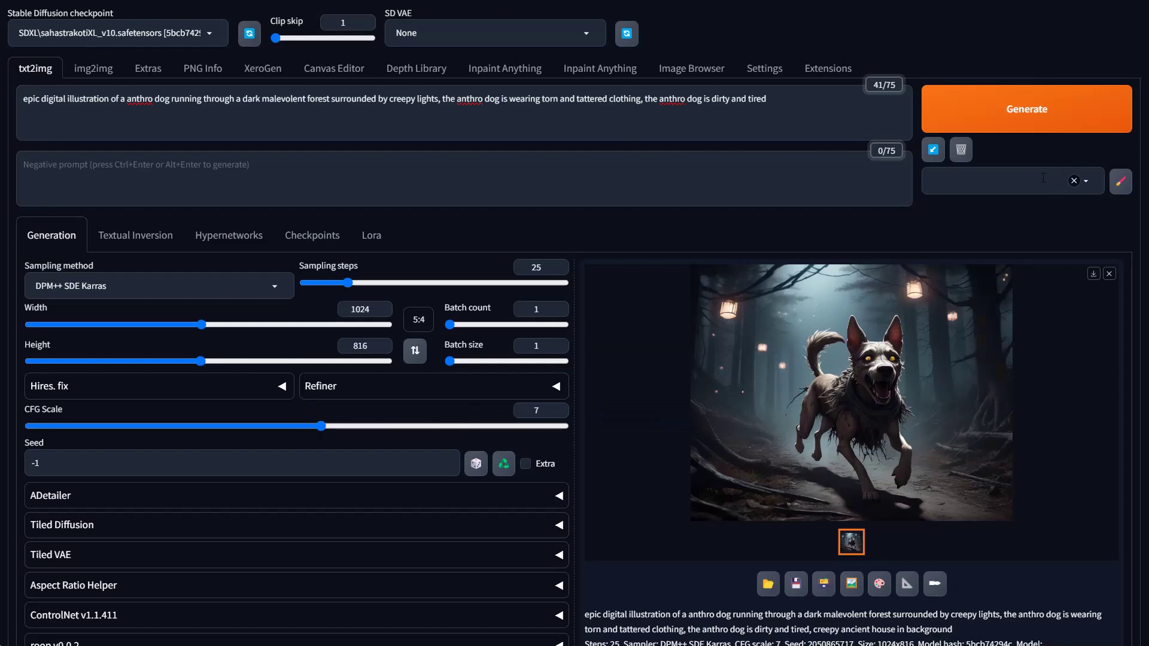
# Apply the saved style "Style: Scared Character running through dark forest" to the generation.
pyautogui.click(1012, 193)
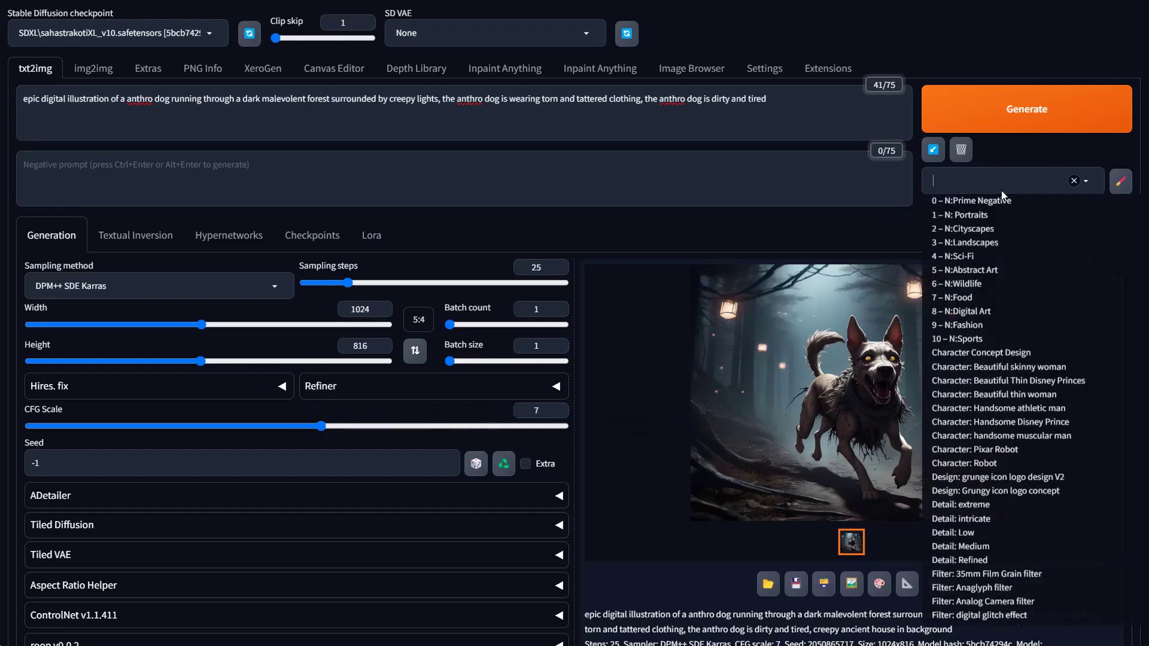
pyautogui.scroll(-10, 951, 327)
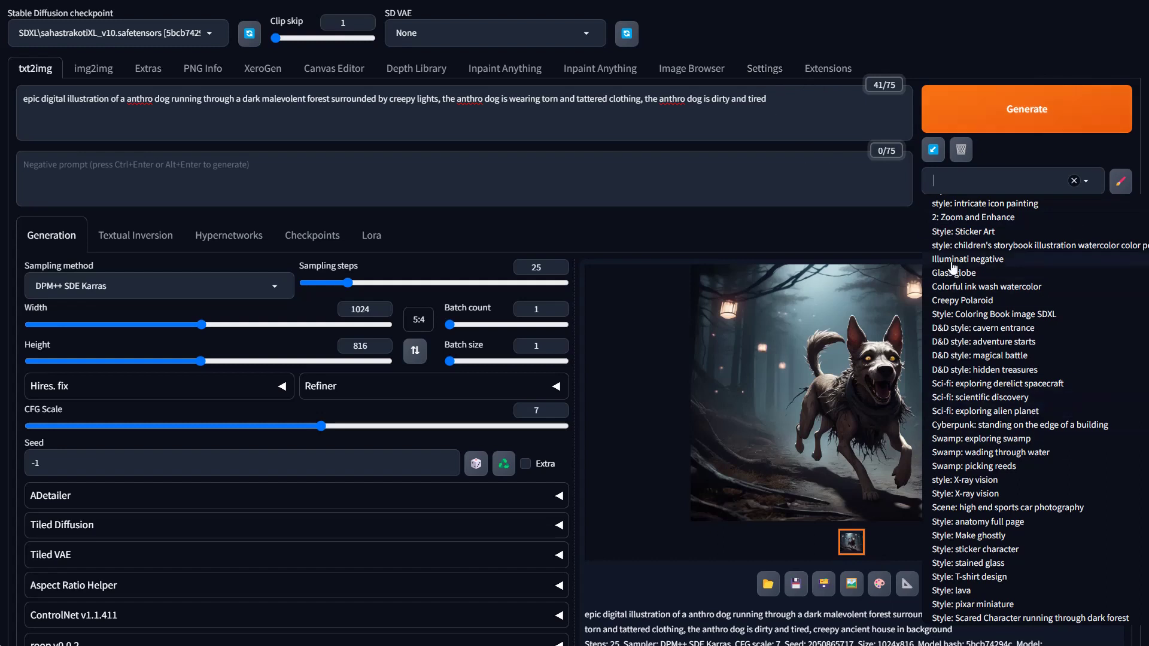
pyautogui.click(1020, 620)
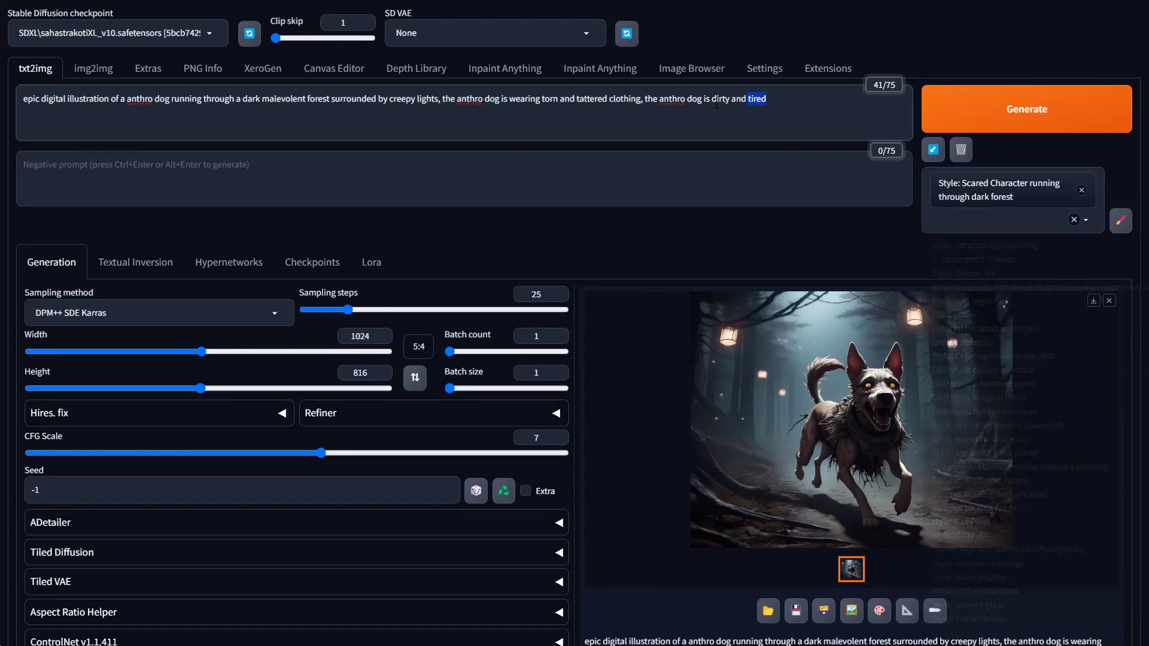
# Generate an image from "anthro turtle man" in place of the old main prompt and view the result enlarged.
pyautogui.moveTo(717, 103); pyautogui.dragTo(27, 96)
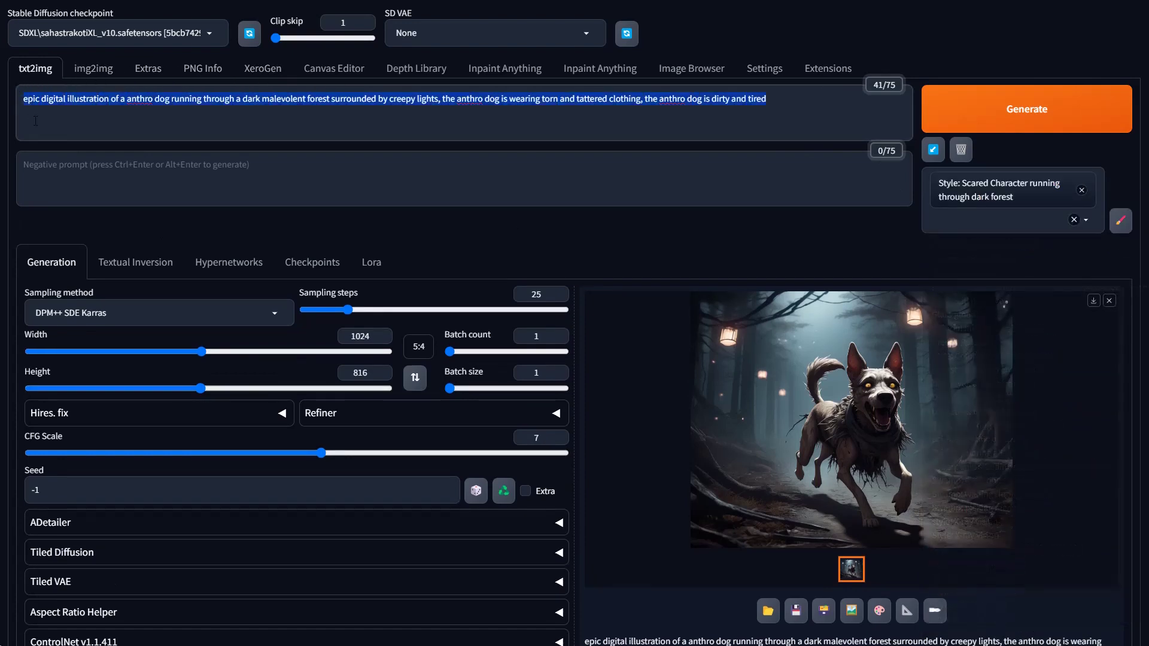
pyautogui.press('BackSpace')
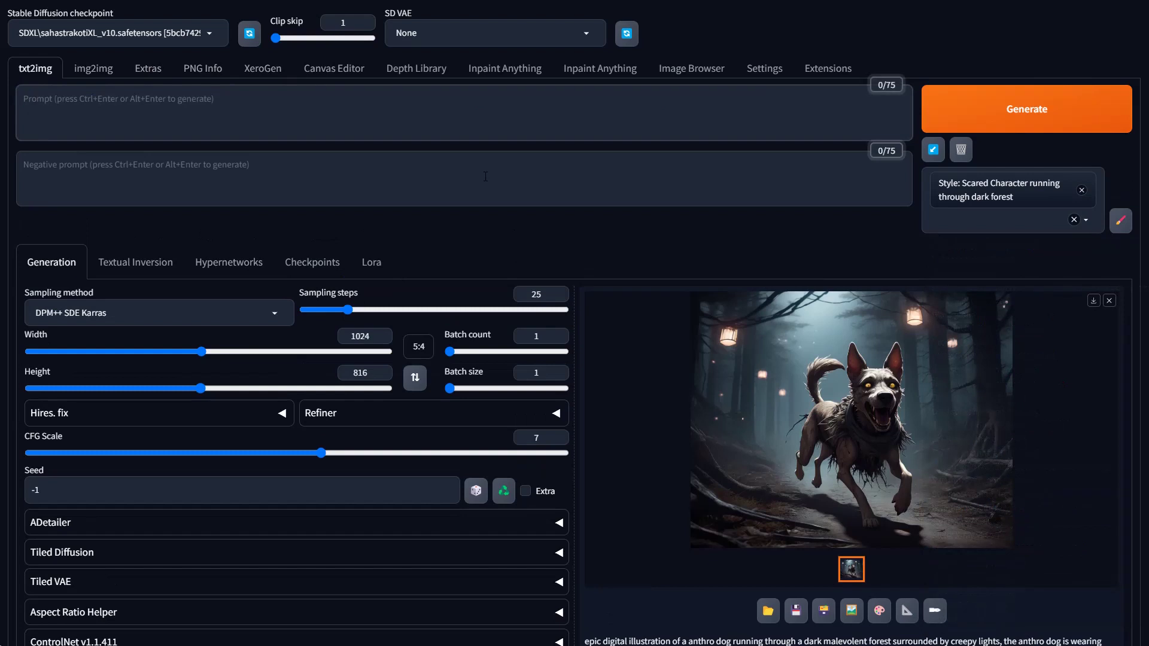
pyautogui.write('anthro tur')
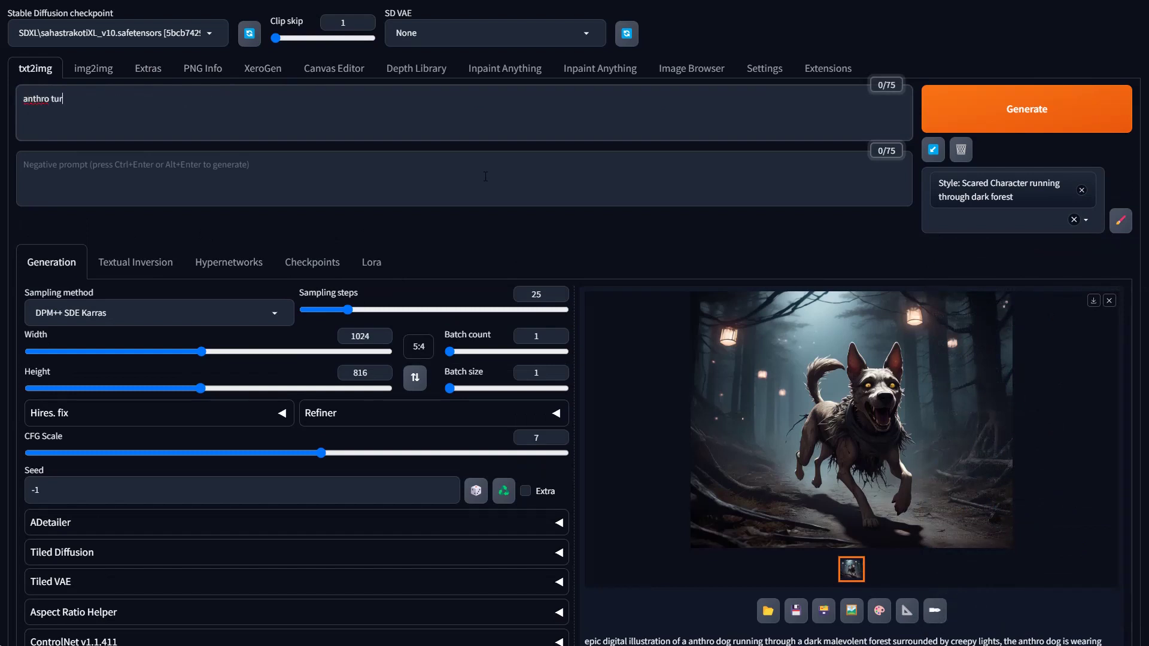
pyautogui.write('tle man')
pyautogui.click(1103, 116)
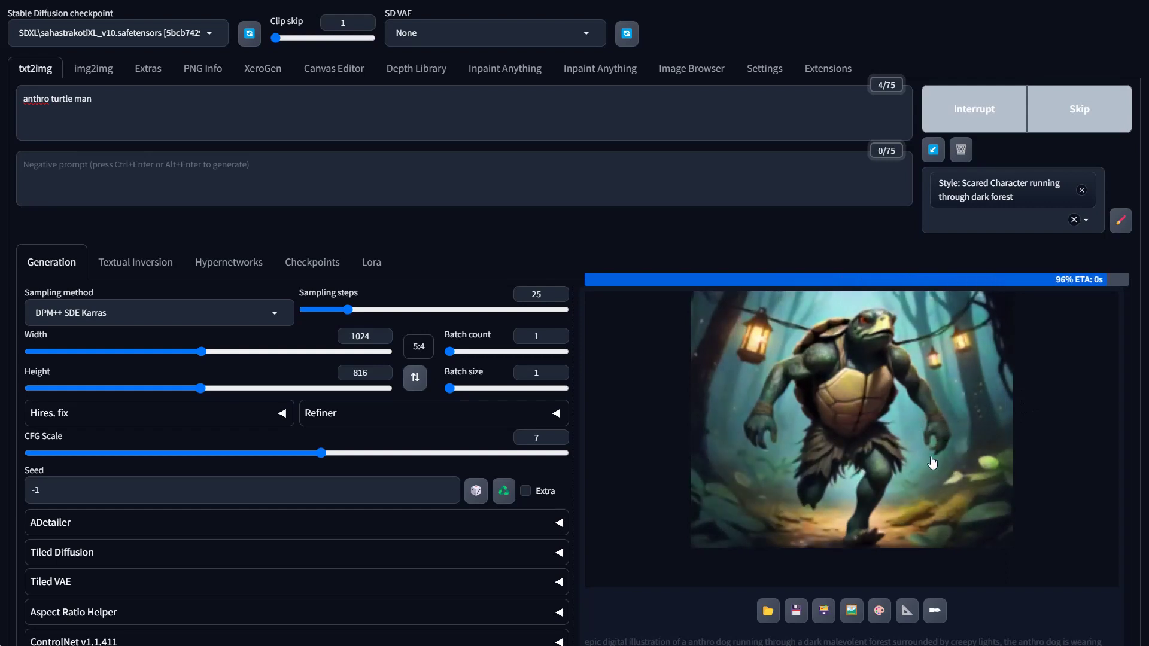
pyautogui.click(880, 458)
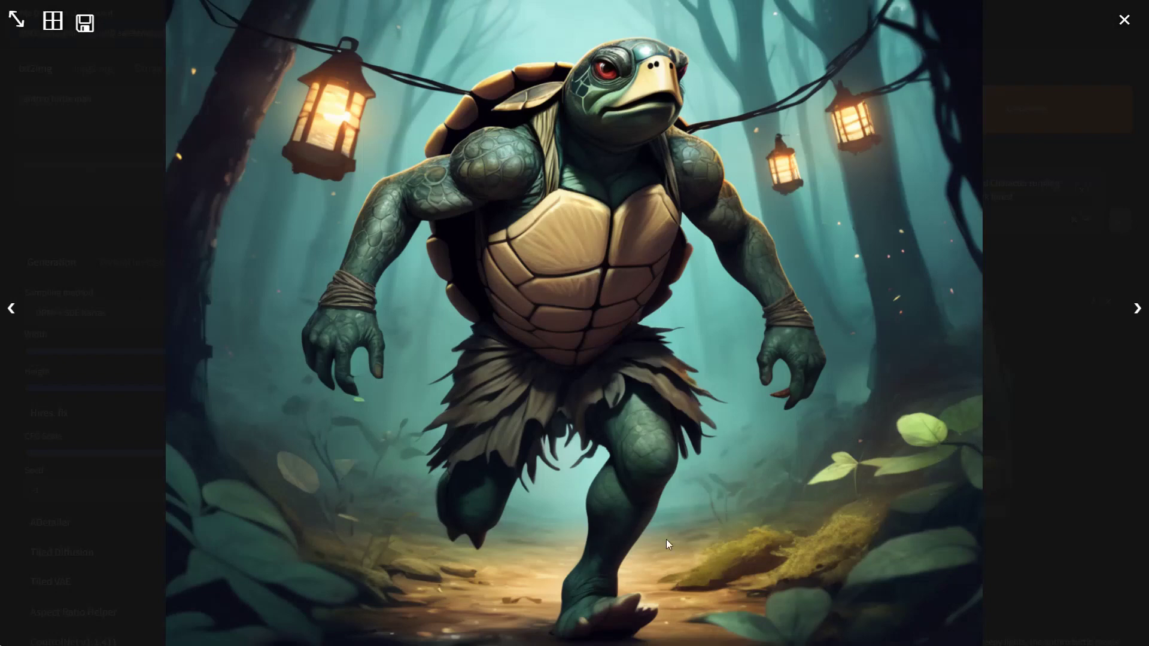
pyautogui.click(717, 280)
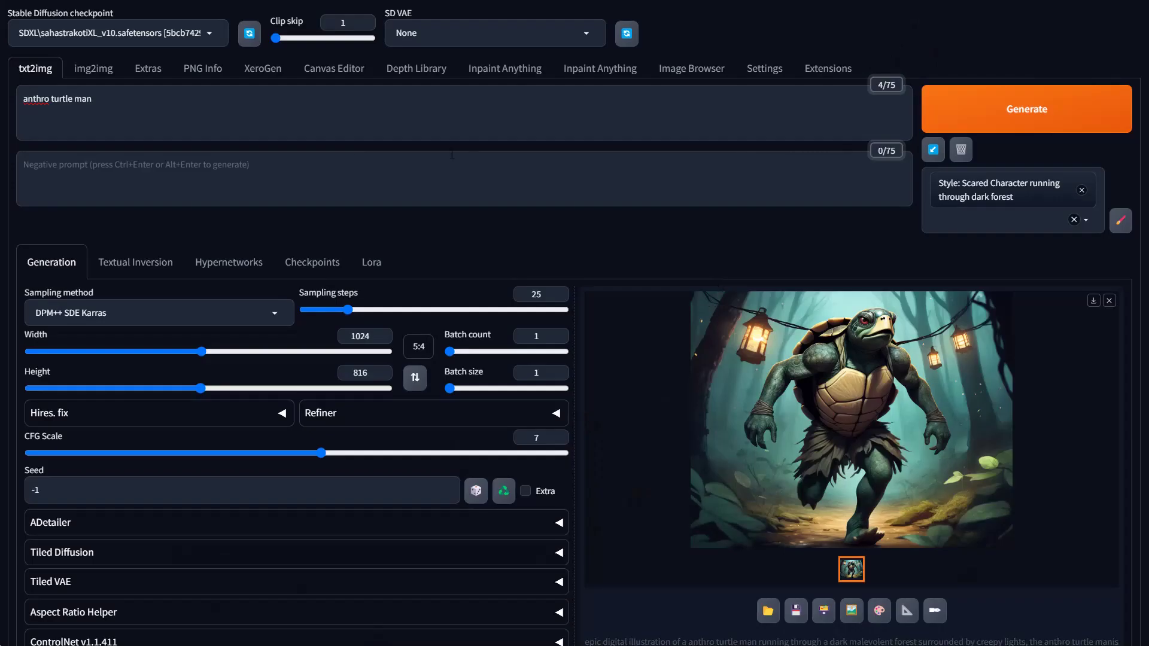
# Clear the main prompt and check the applied style's prompt text in the styles editor.
pyautogui.doubleClick(81, 99)
pyautogui.moveTo(49, 91); pyautogui.dragTo(11, 97)
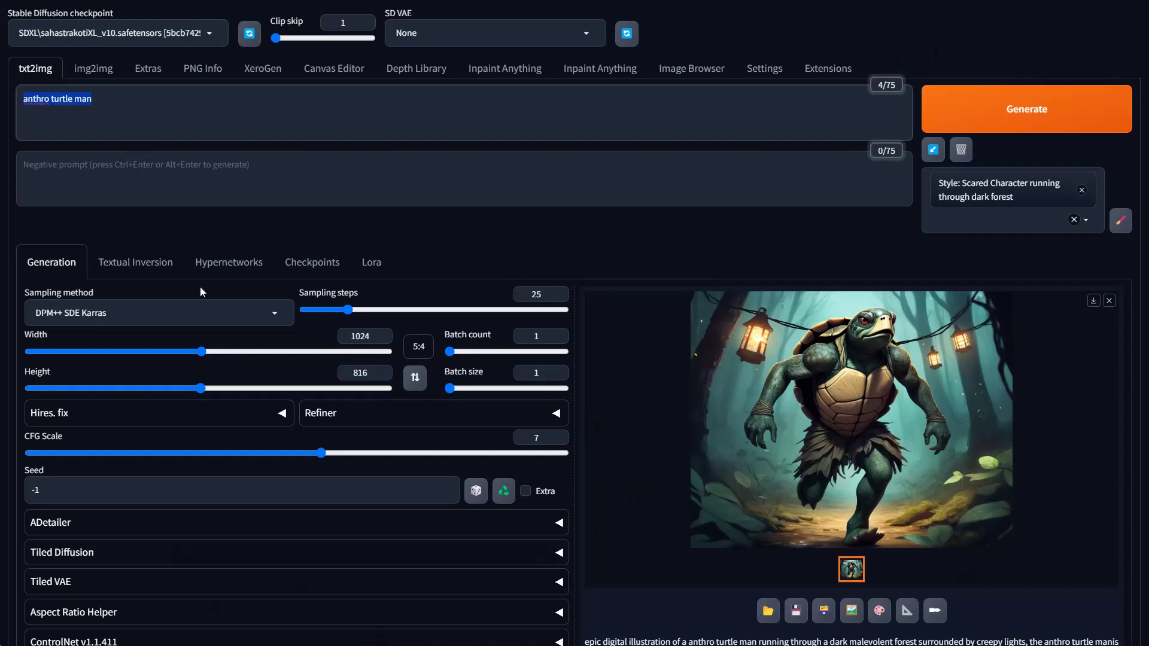
pyautogui.press('BackSpace')
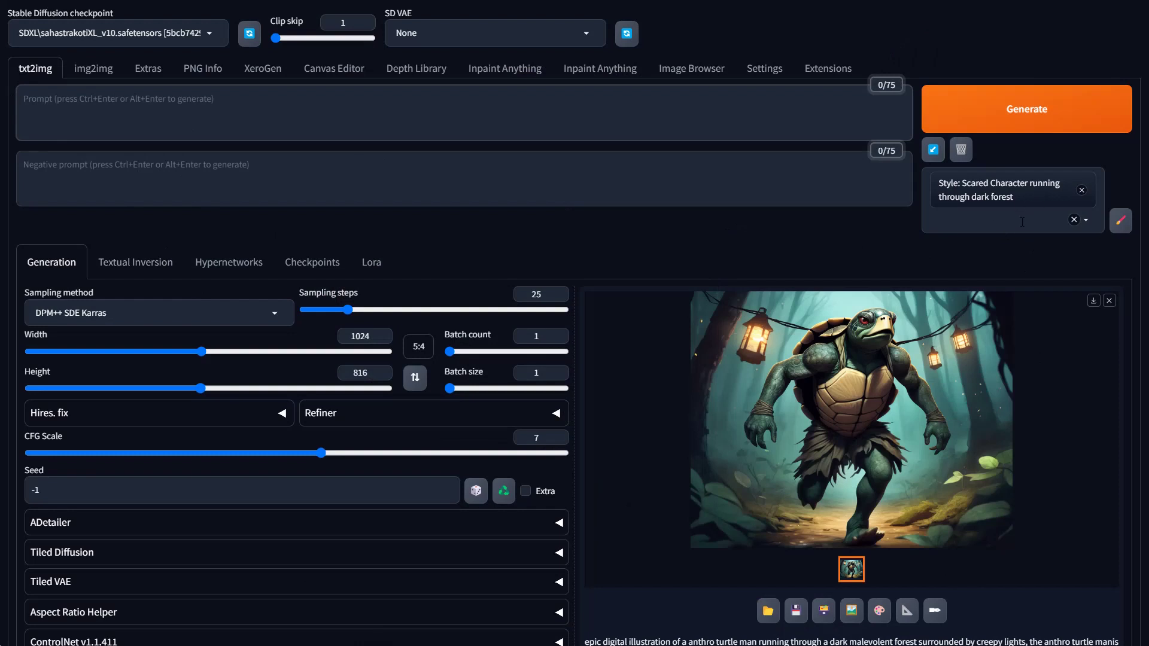
pyautogui.click(1121, 225)
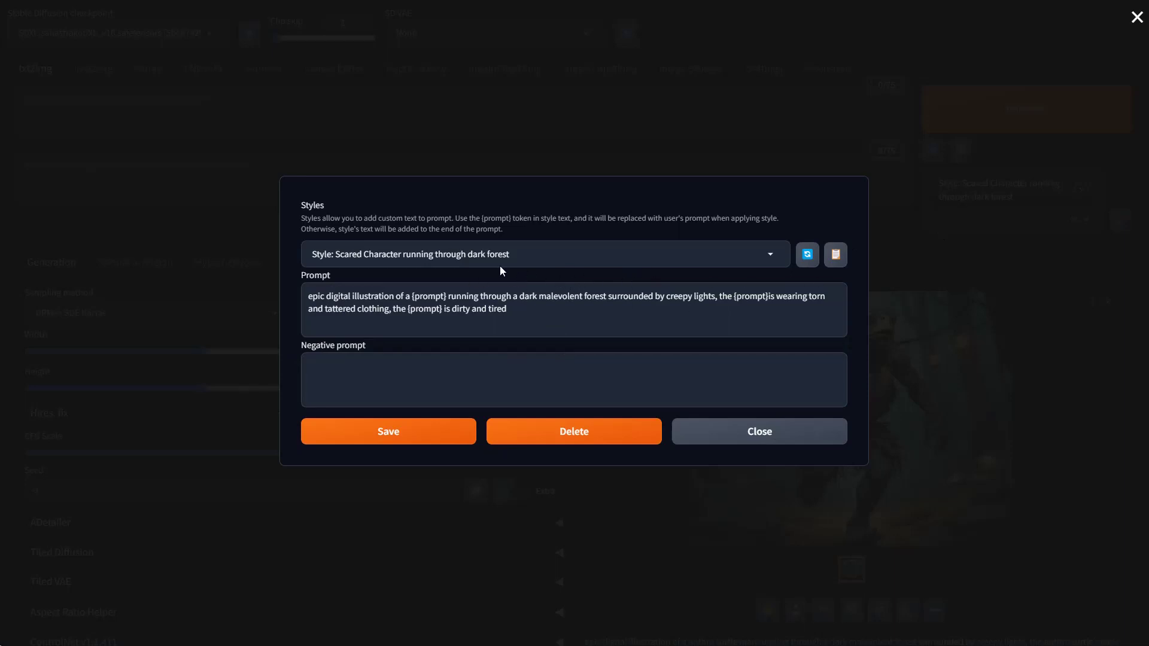
pyautogui.click(764, 431)
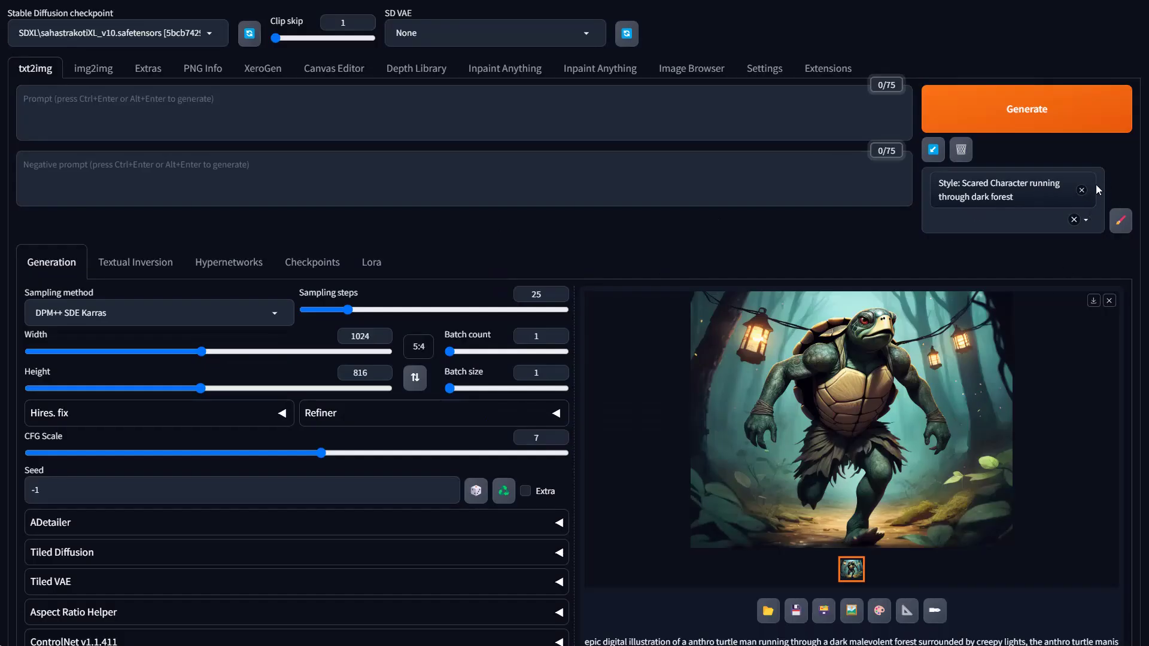
# Add "Style: Make ghostly" to the applied dark forest style and generate an image with the empty prompt.
pyautogui.click(1022, 224)
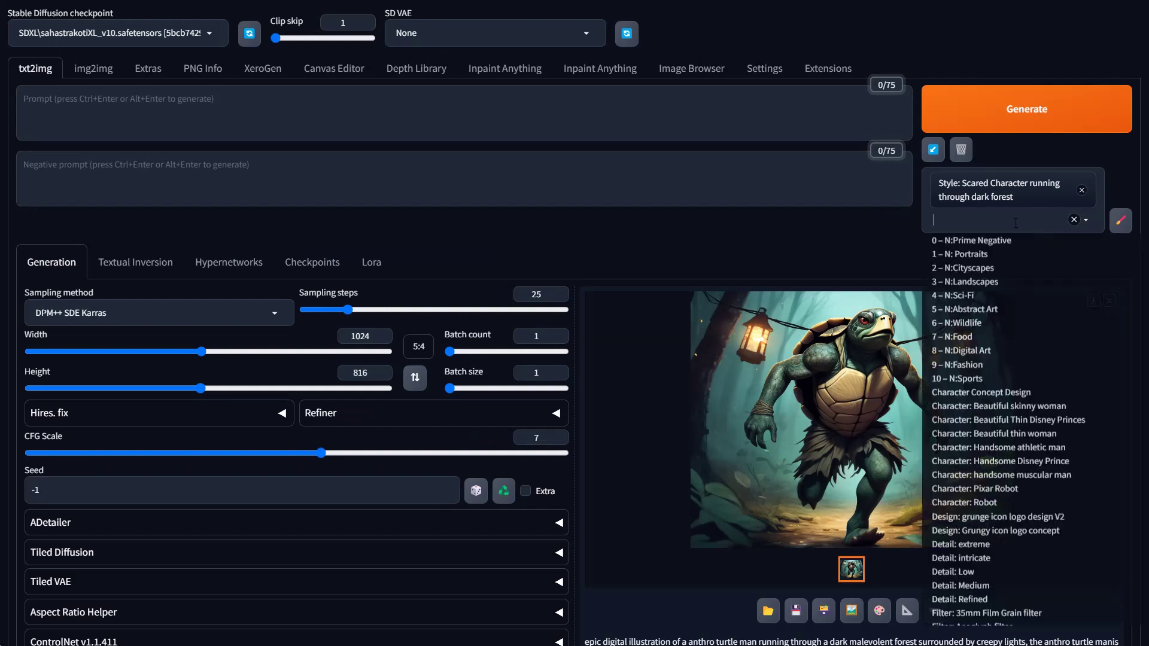
pyautogui.scroll(-10, 1012, 410)
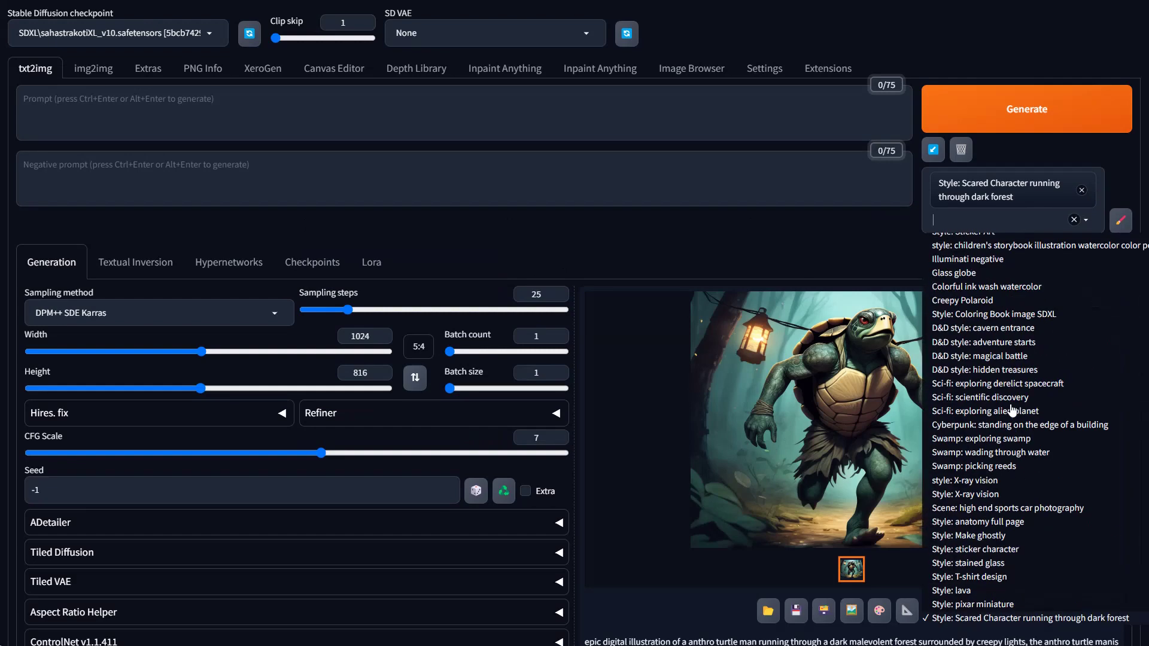
pyautogui.click(1052, 538)
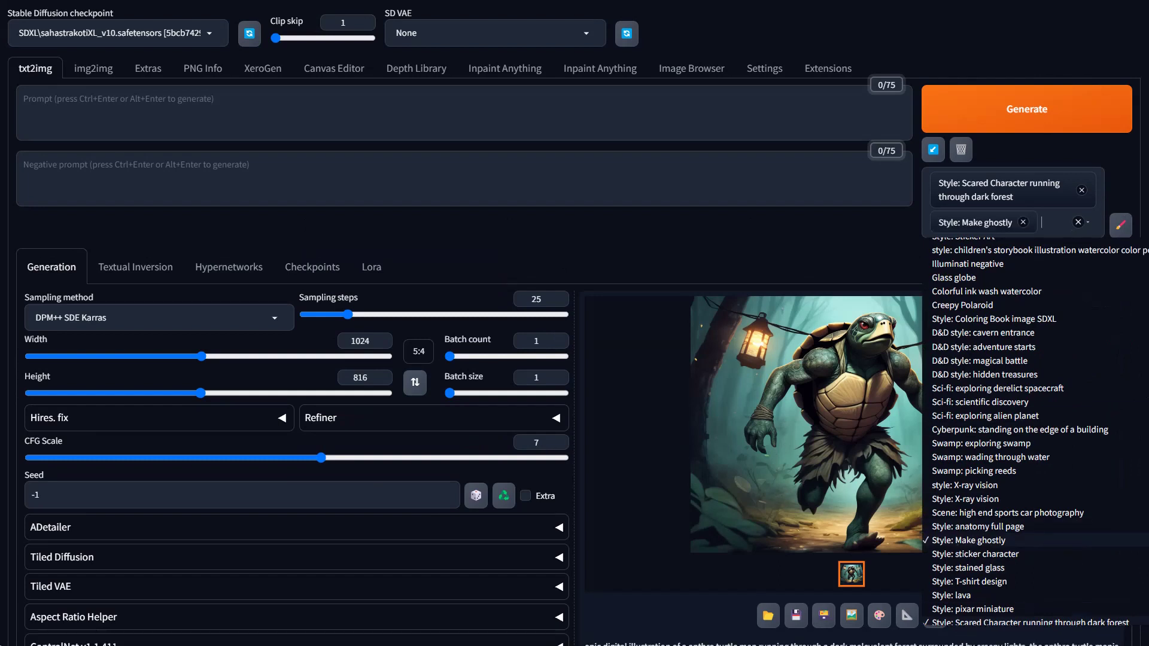
pyautogui.click(1102, 149)
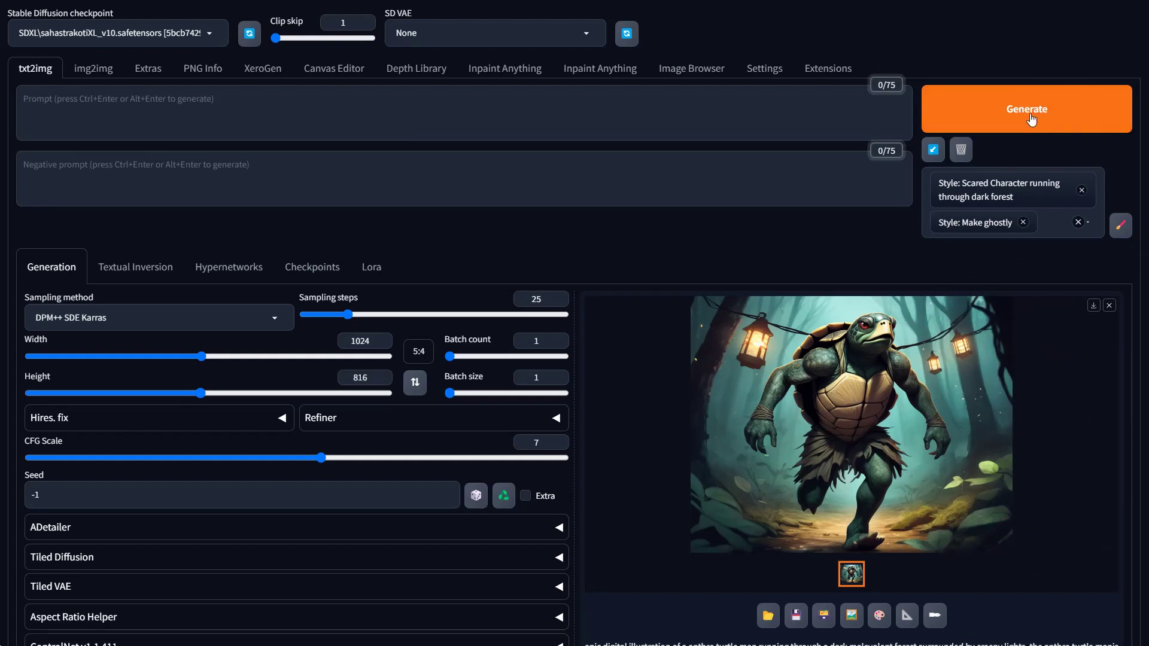
pyautogui.click(1031, 118)
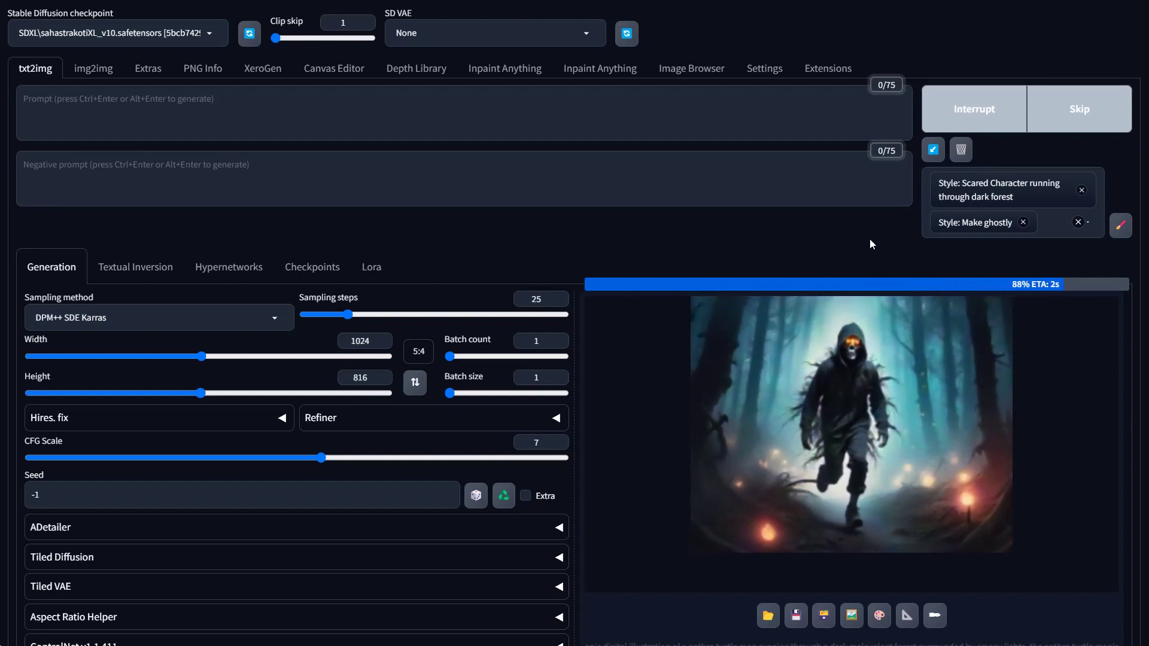
# Swap the ghostly style for "style: X-ray vision" alongside the dark forest style and generate another image.
pyautogui.click(1025, 223)
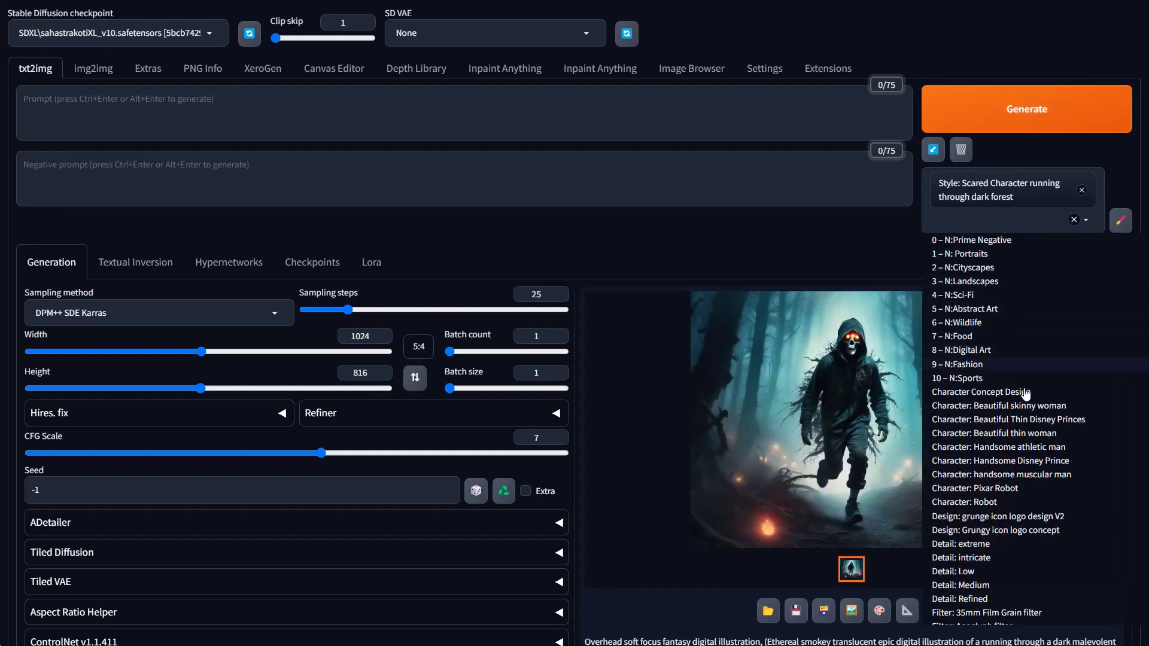
pyautogui.scroll(-10, 1032, 456)
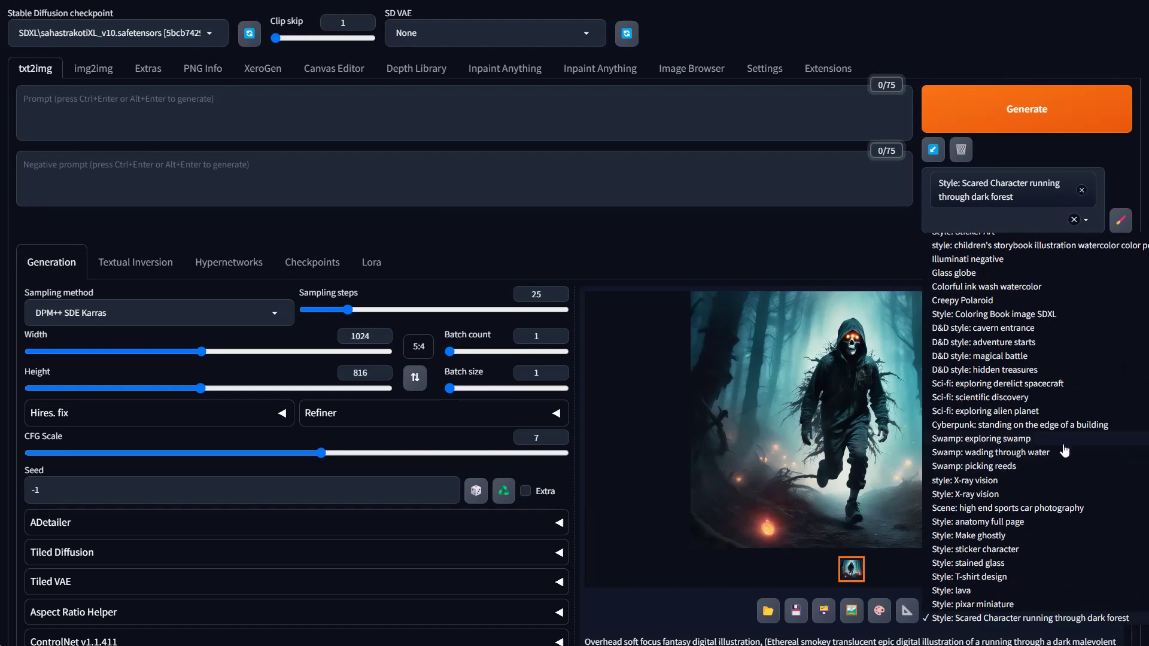
pyautogui.click(1004, 483)
pyautogui.click(1051, 120)
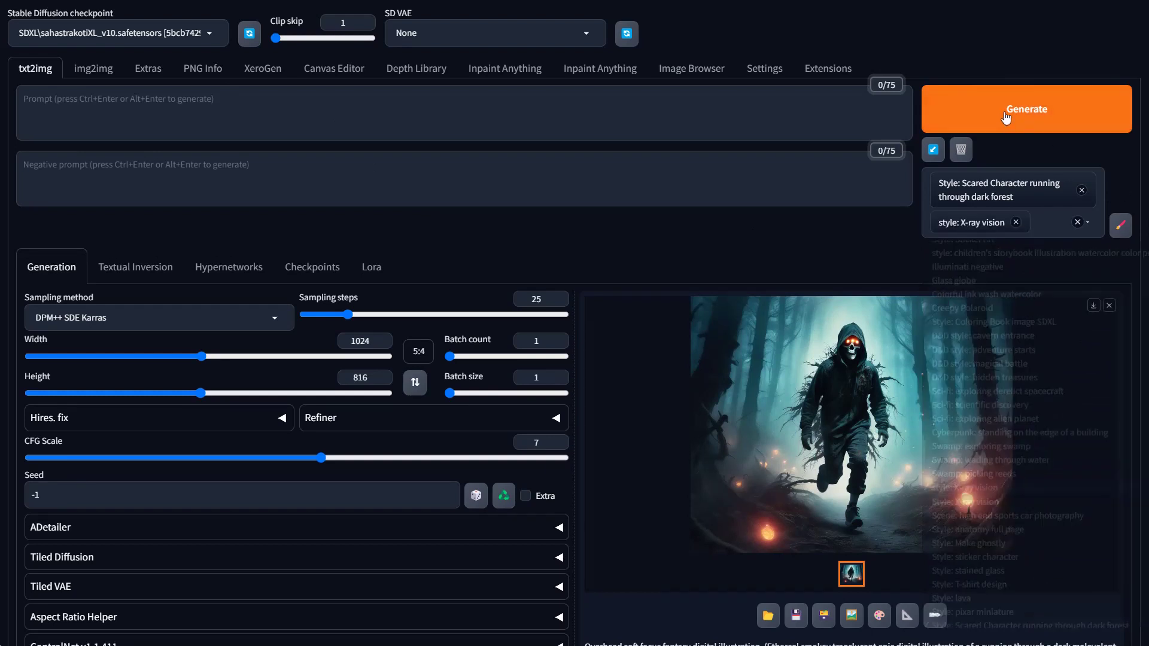